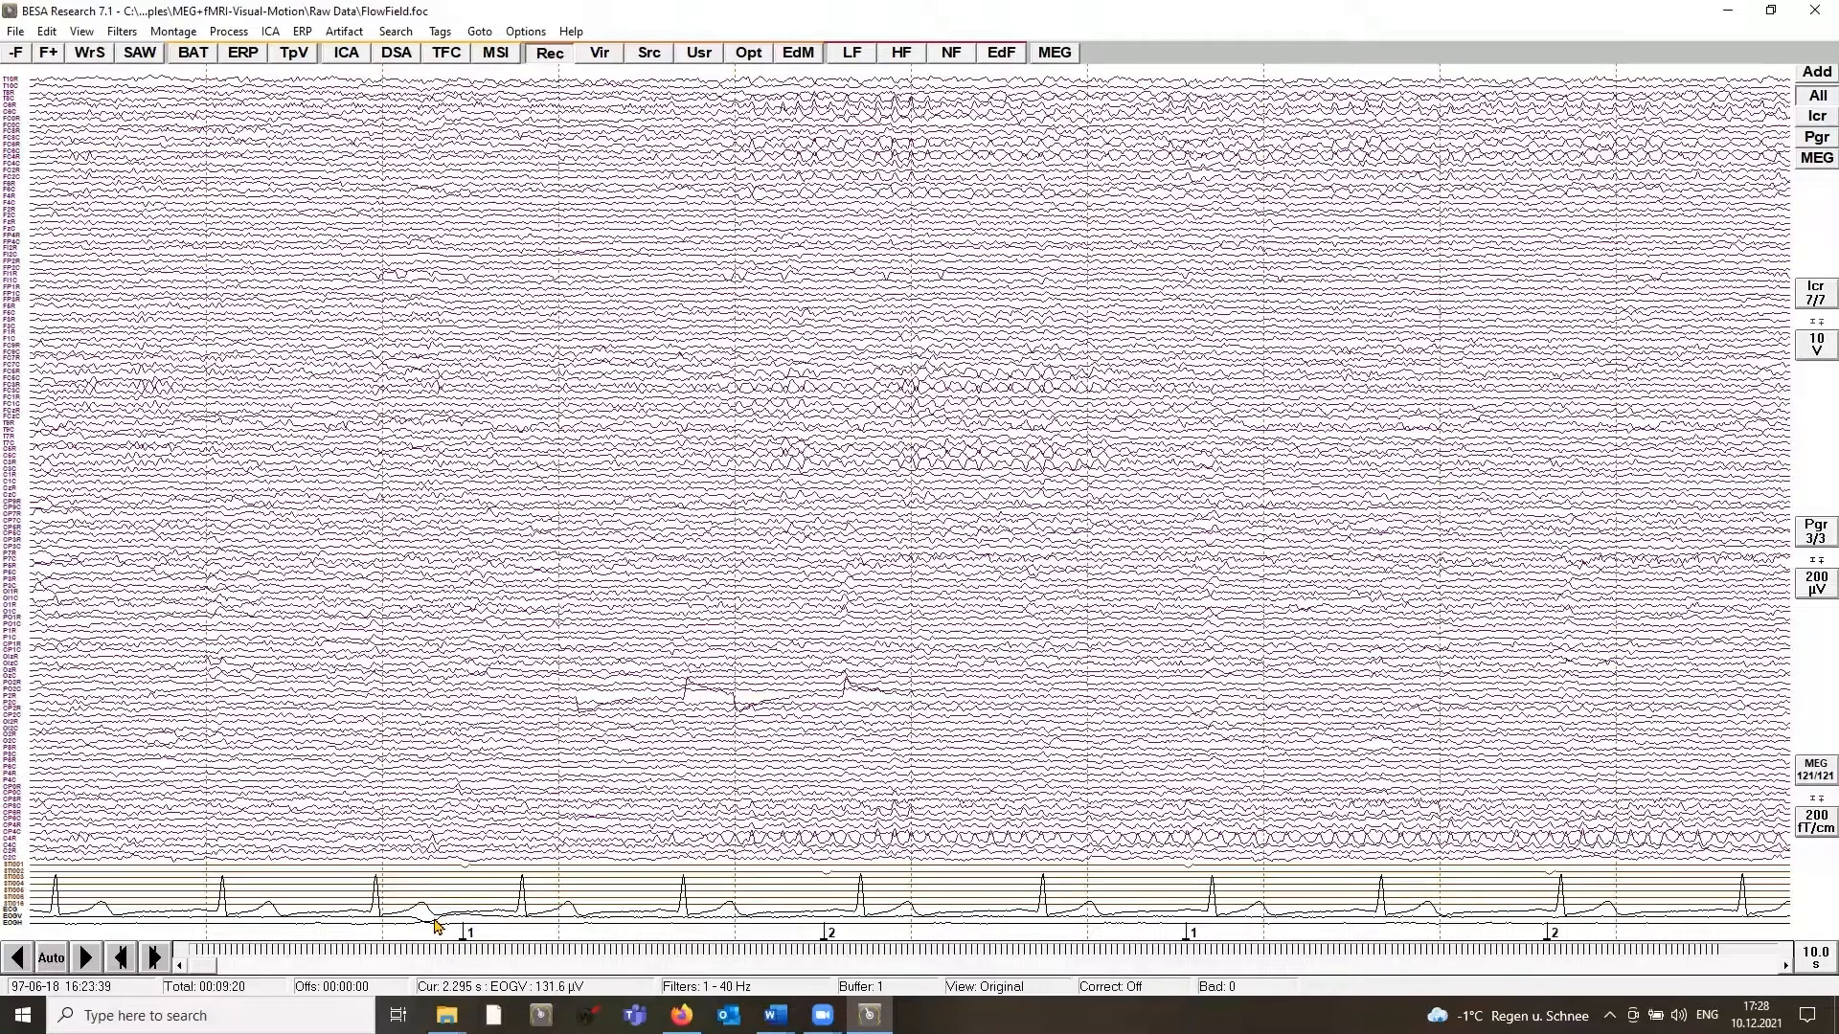
Step: Load the paradigm file Flowfield.pdg from the Visual folder and select the Motion condition
{"action": "left_click", "coordinate": [243, 55]}
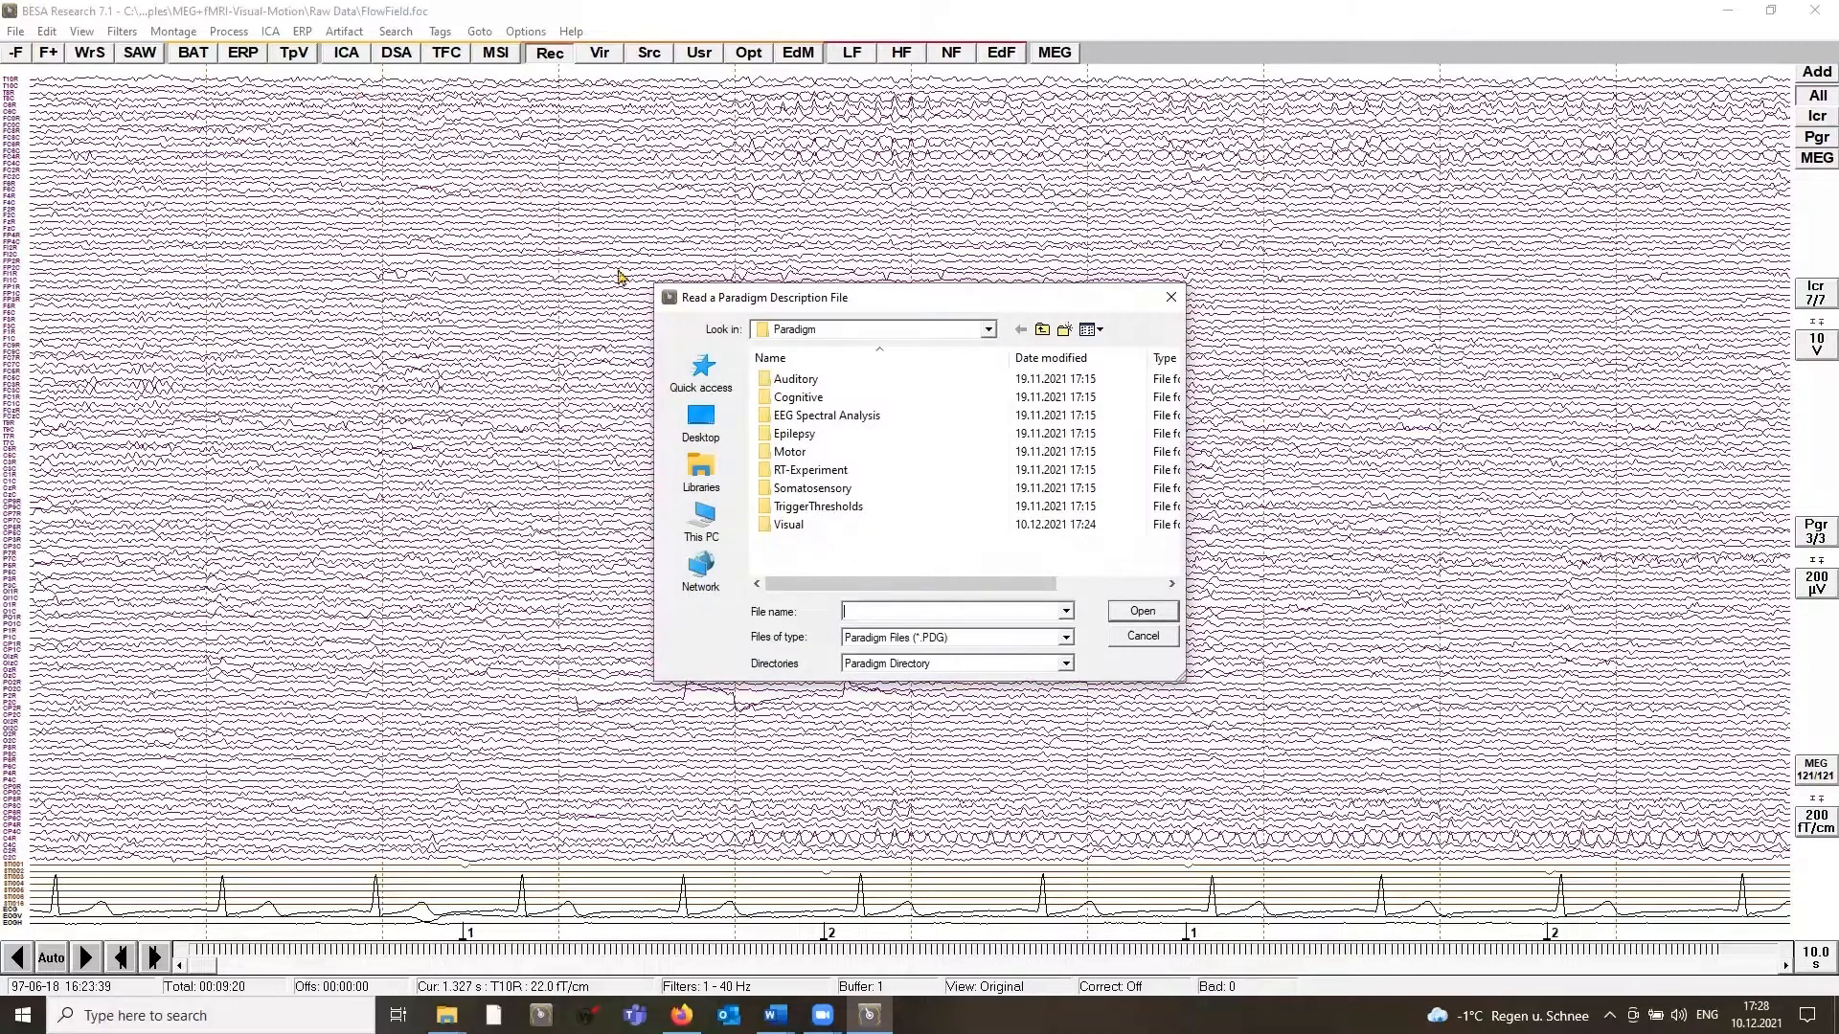
{"action": "double_click", "coordinate": [777, 525]}
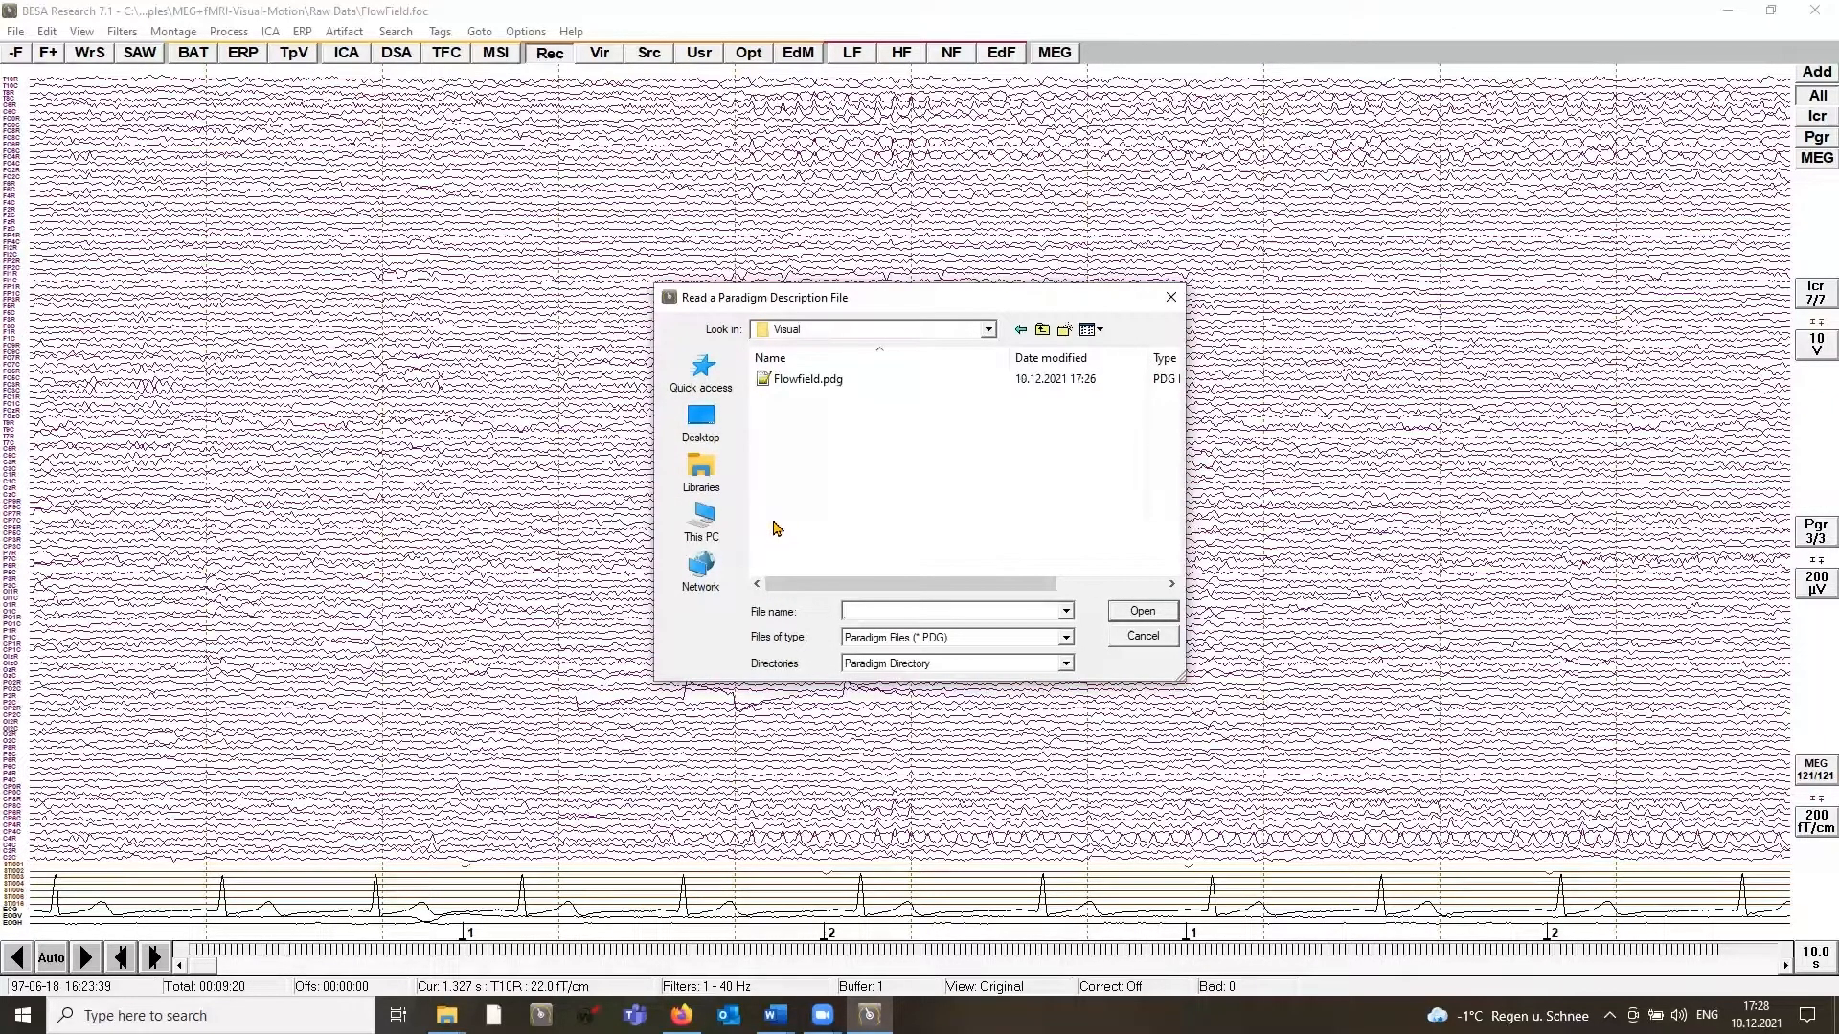
{"action": "left_click", "coordinate": [810, 380]}
{"action": "double_click", "coordinate": [809, 381]}
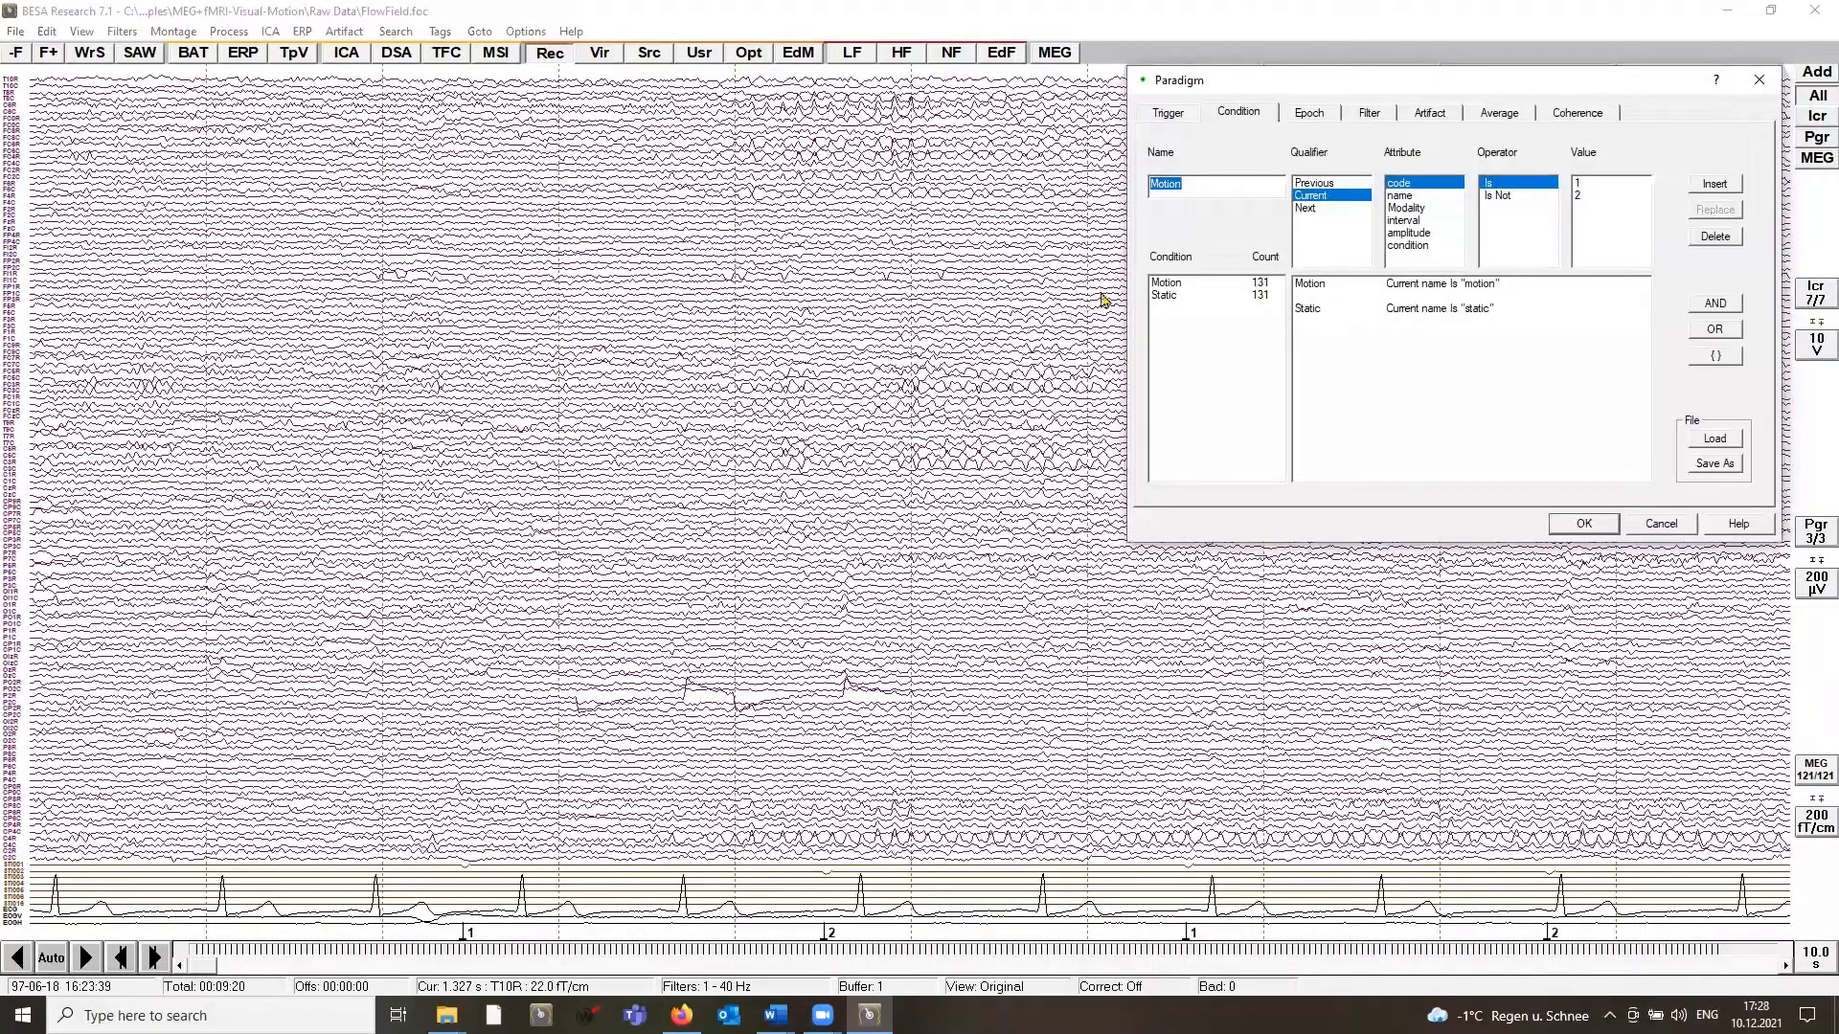
{"action": "left_click", "coordinate": [1196, 283]}
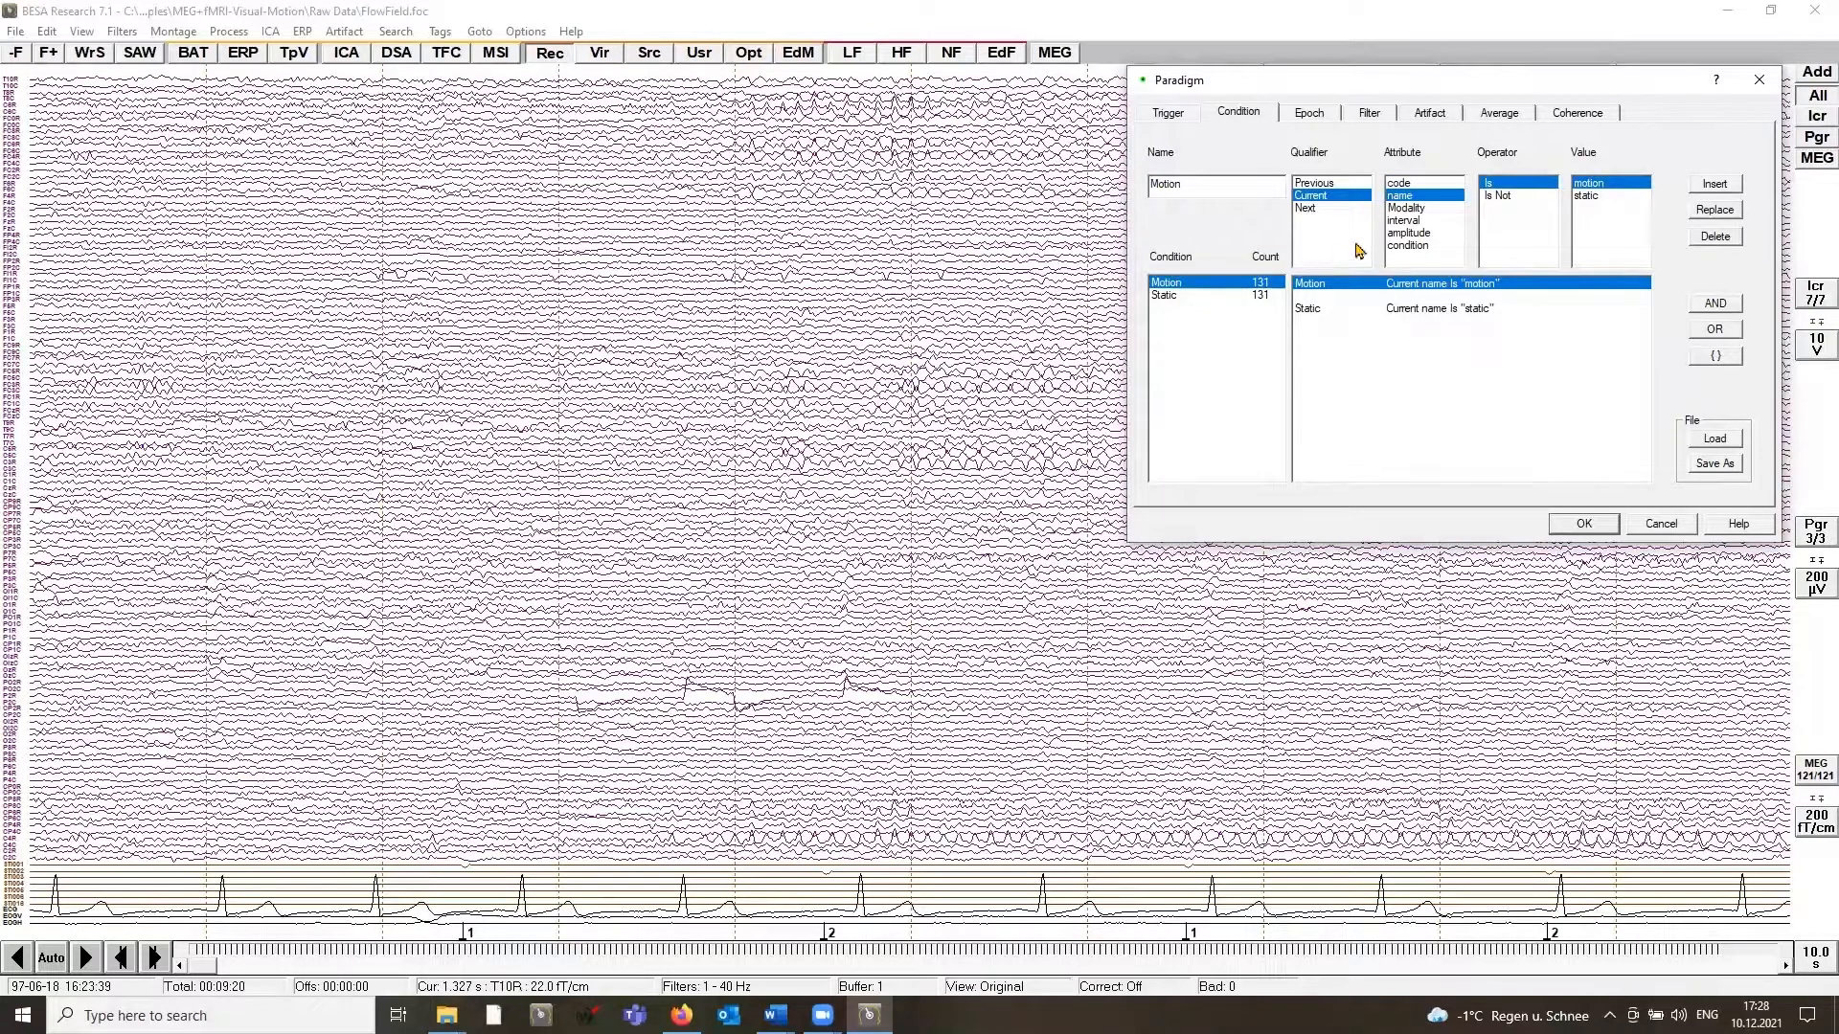
Step: Run the artifact scan and lower the amplitude rejection threshold to 946
{"action": "left_click", "coordinate": [1432, 113]}
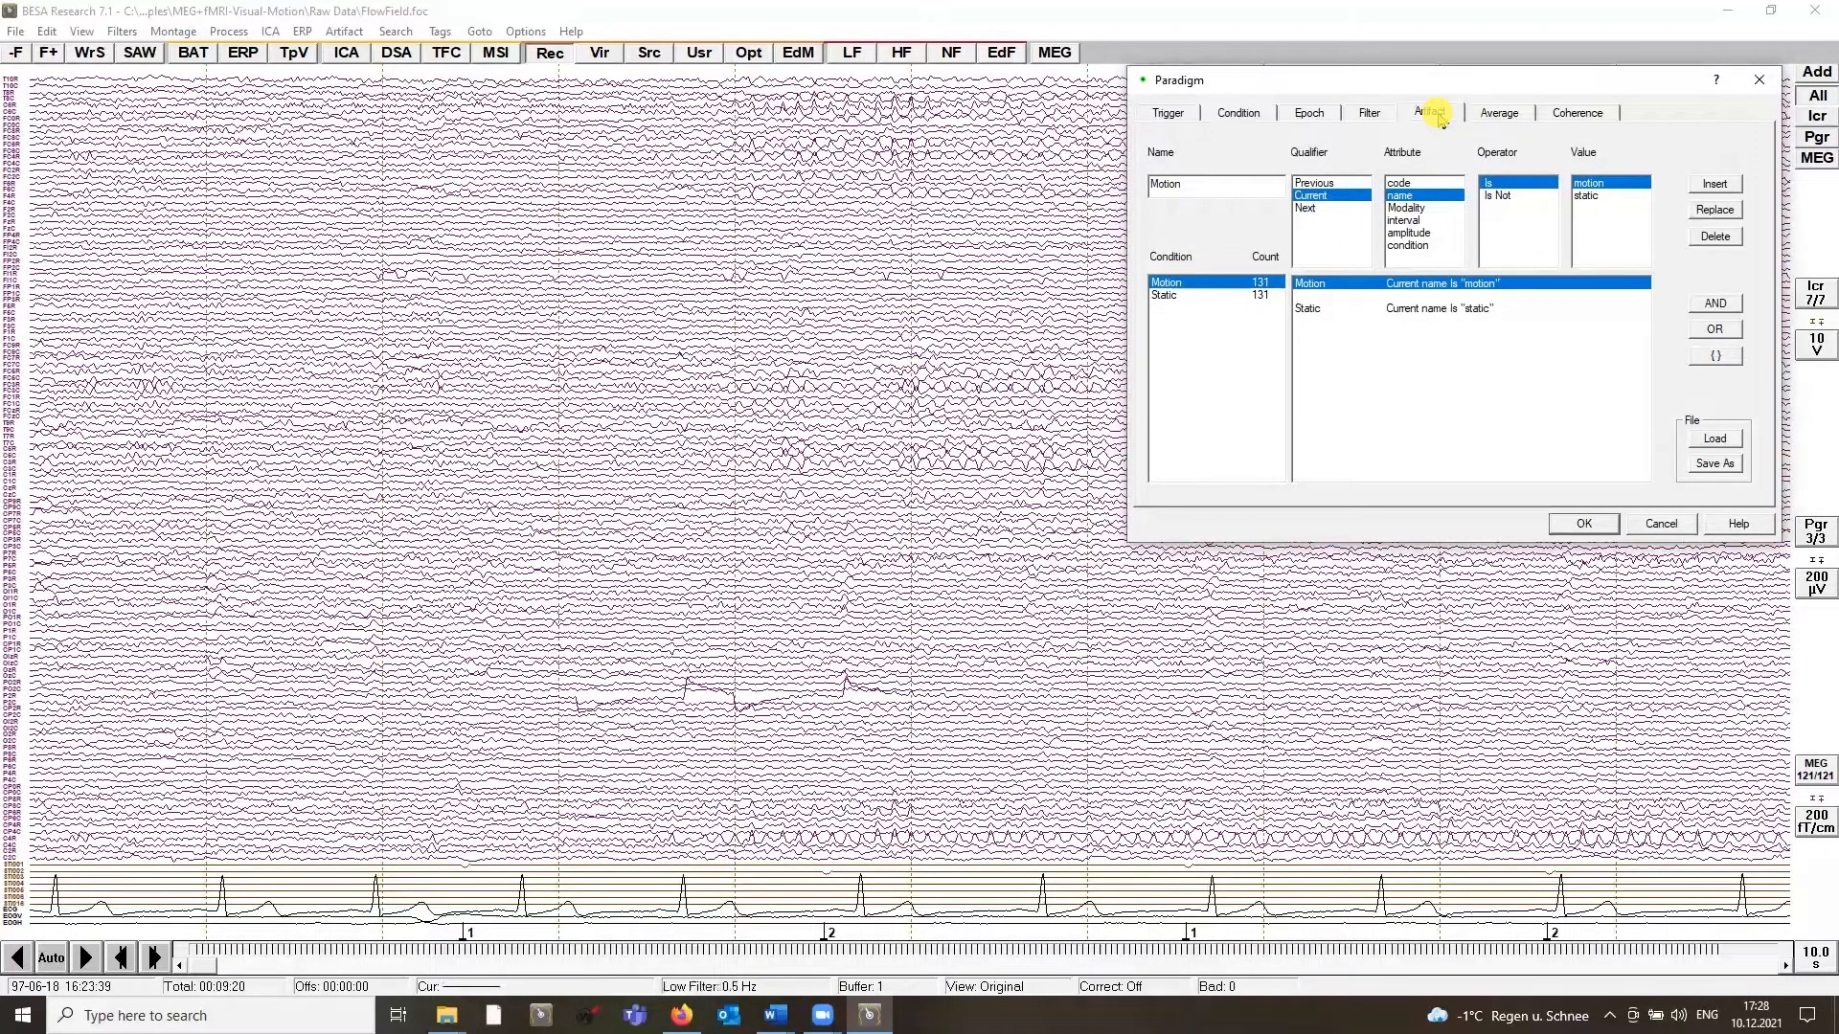
{"action": "left_click", "coordinate": [1492, 155]}
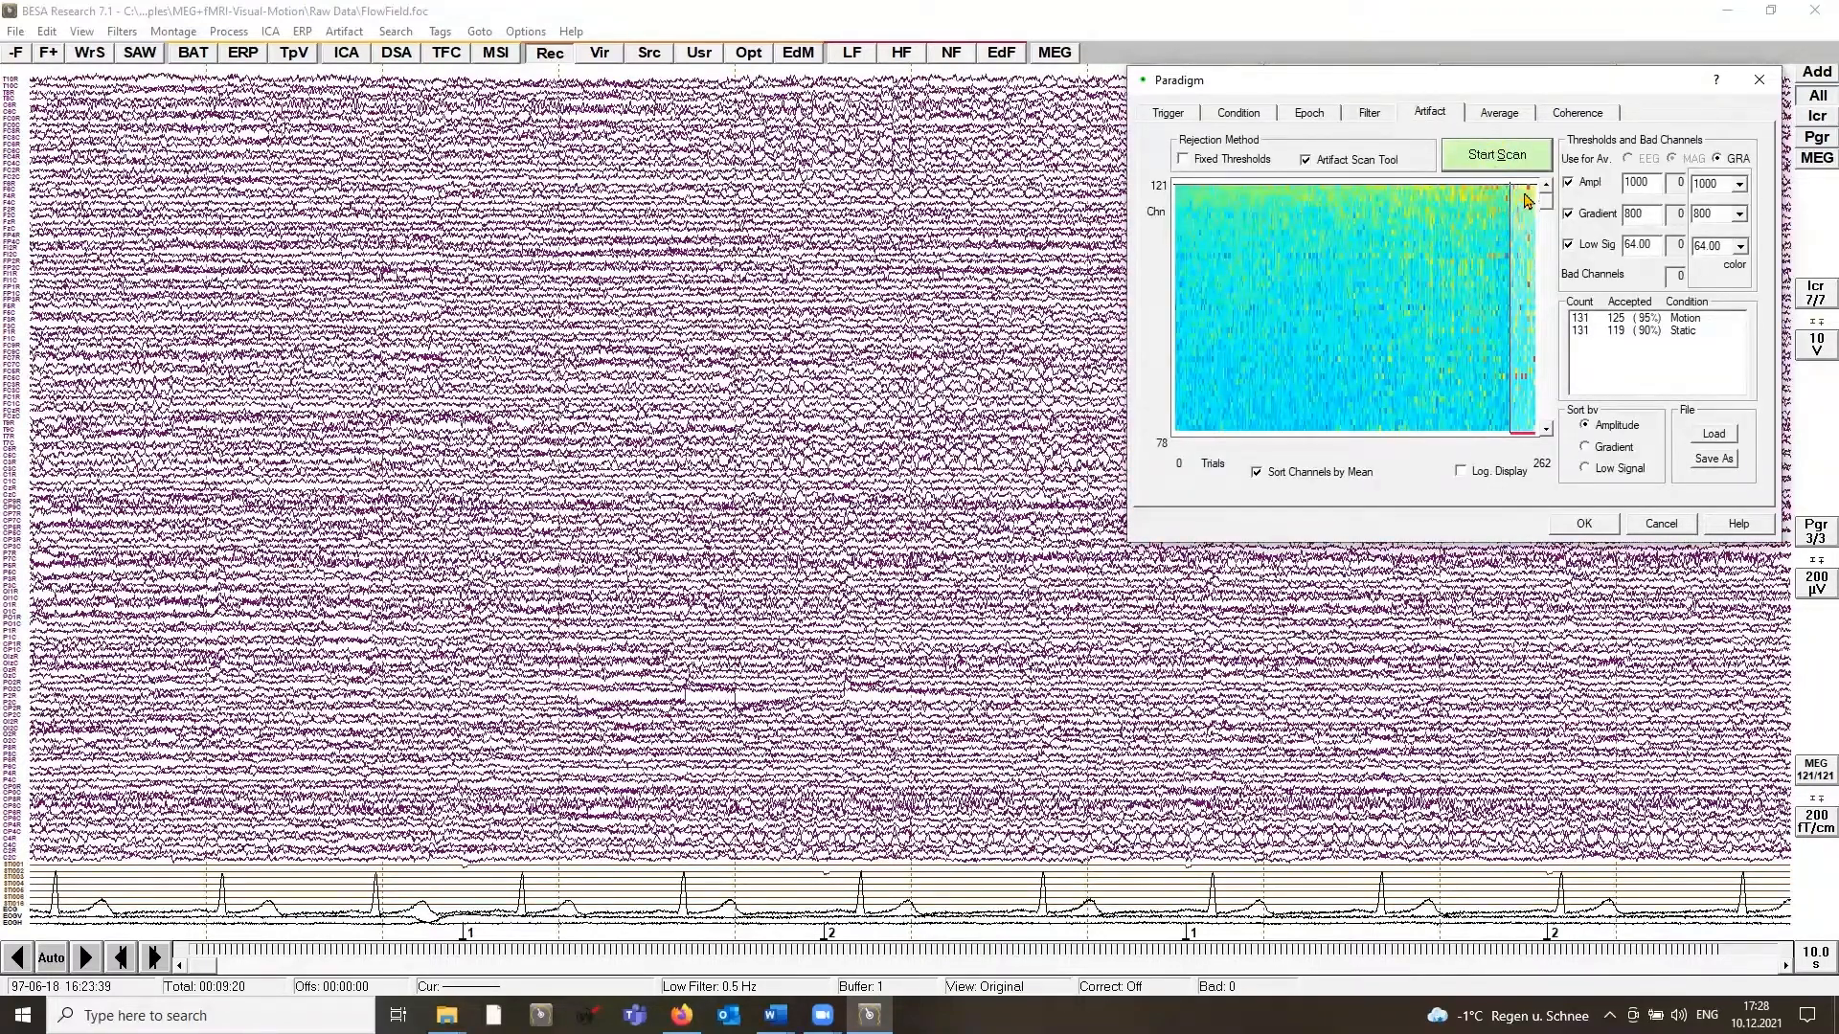
{"action": "left_click_drag", "start_coordinate": [1510, 194], "coordinate": [1505, 193]}
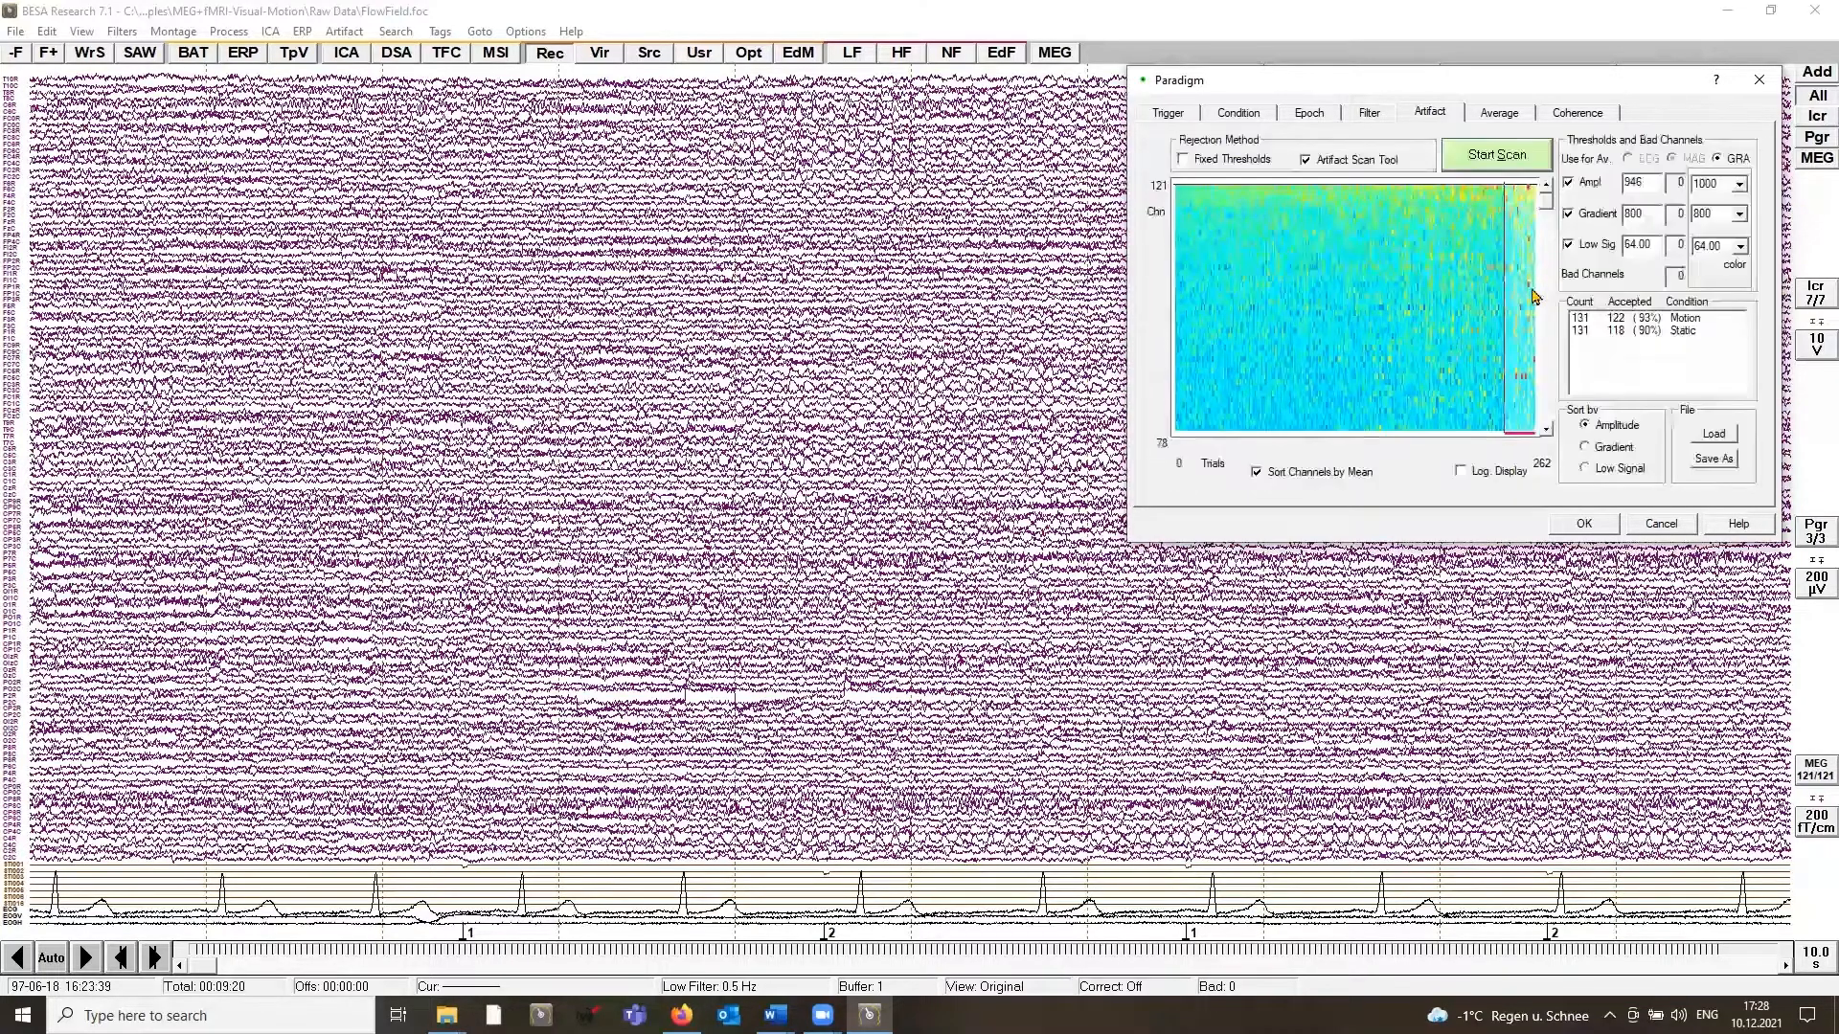
Step: Open the beamformer interval settings for the Motion average and display its butterfly plot
{"action": "left_click", "coordinate": [1497, 113]}
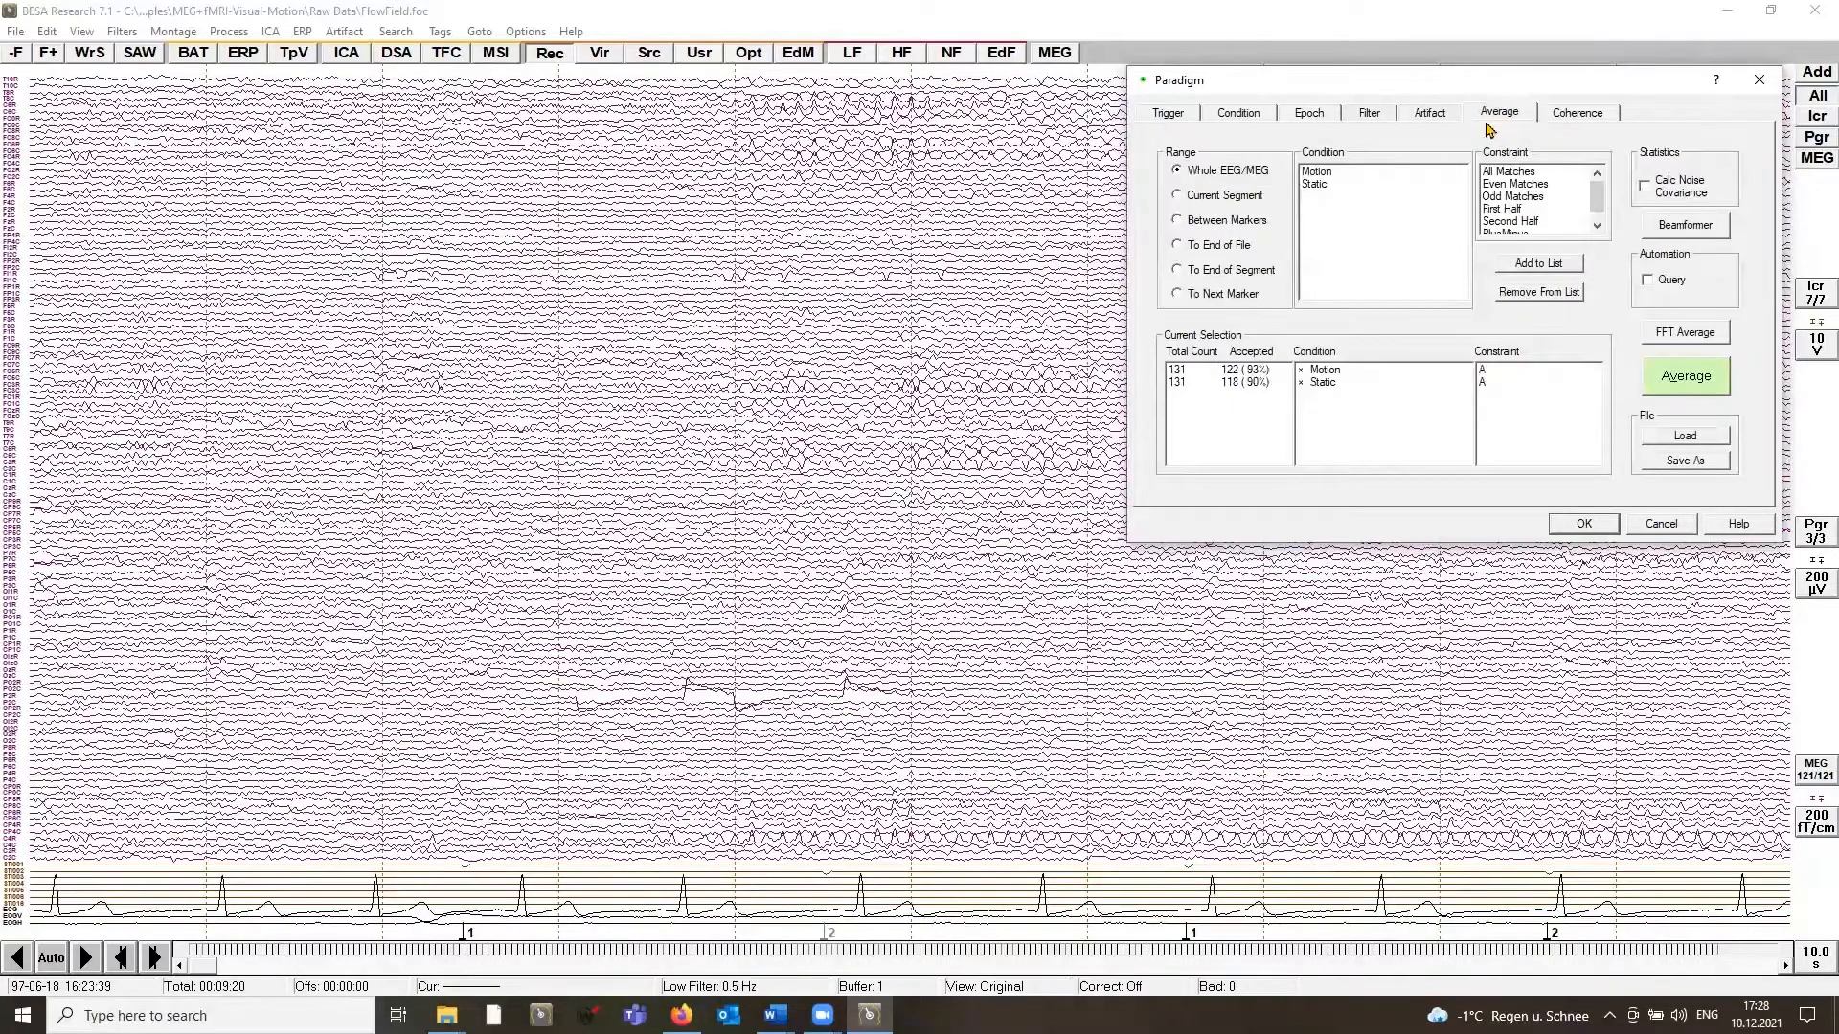
{"action": "left_click", "coordinate": [1345, 376]}
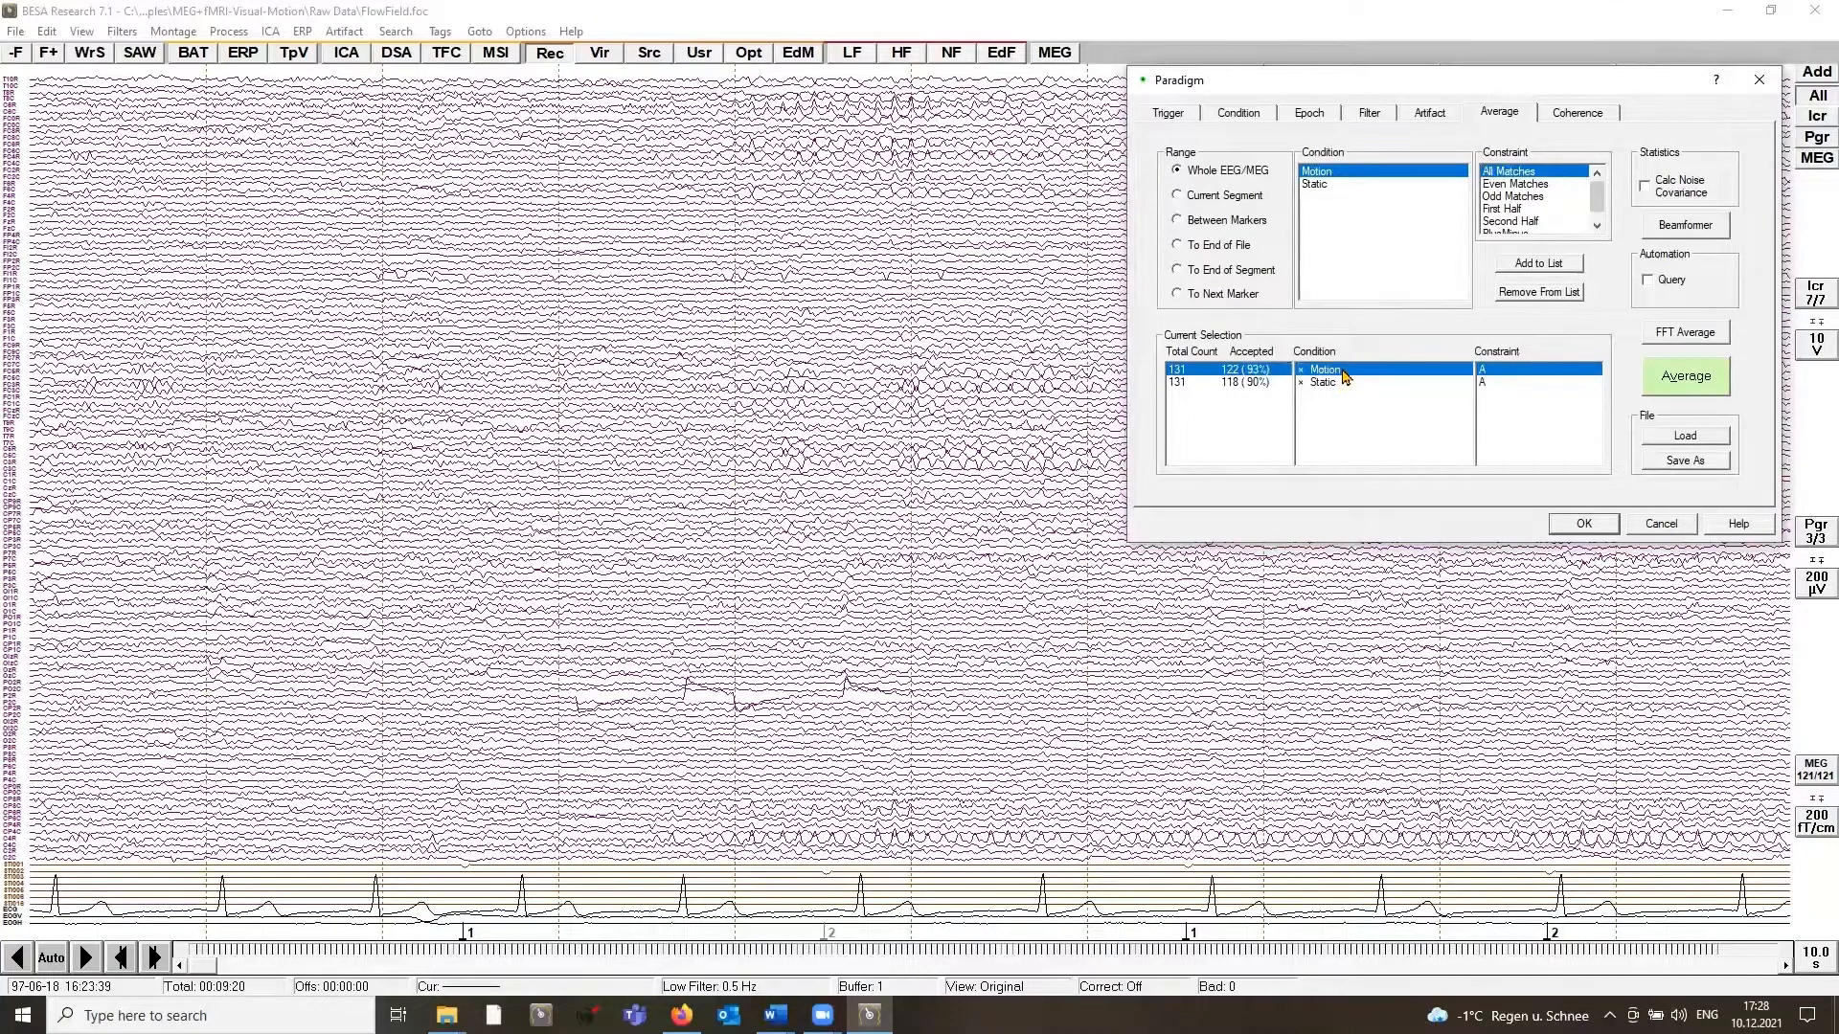
{"action": "left_click", "coordinate": [1667, 234]}
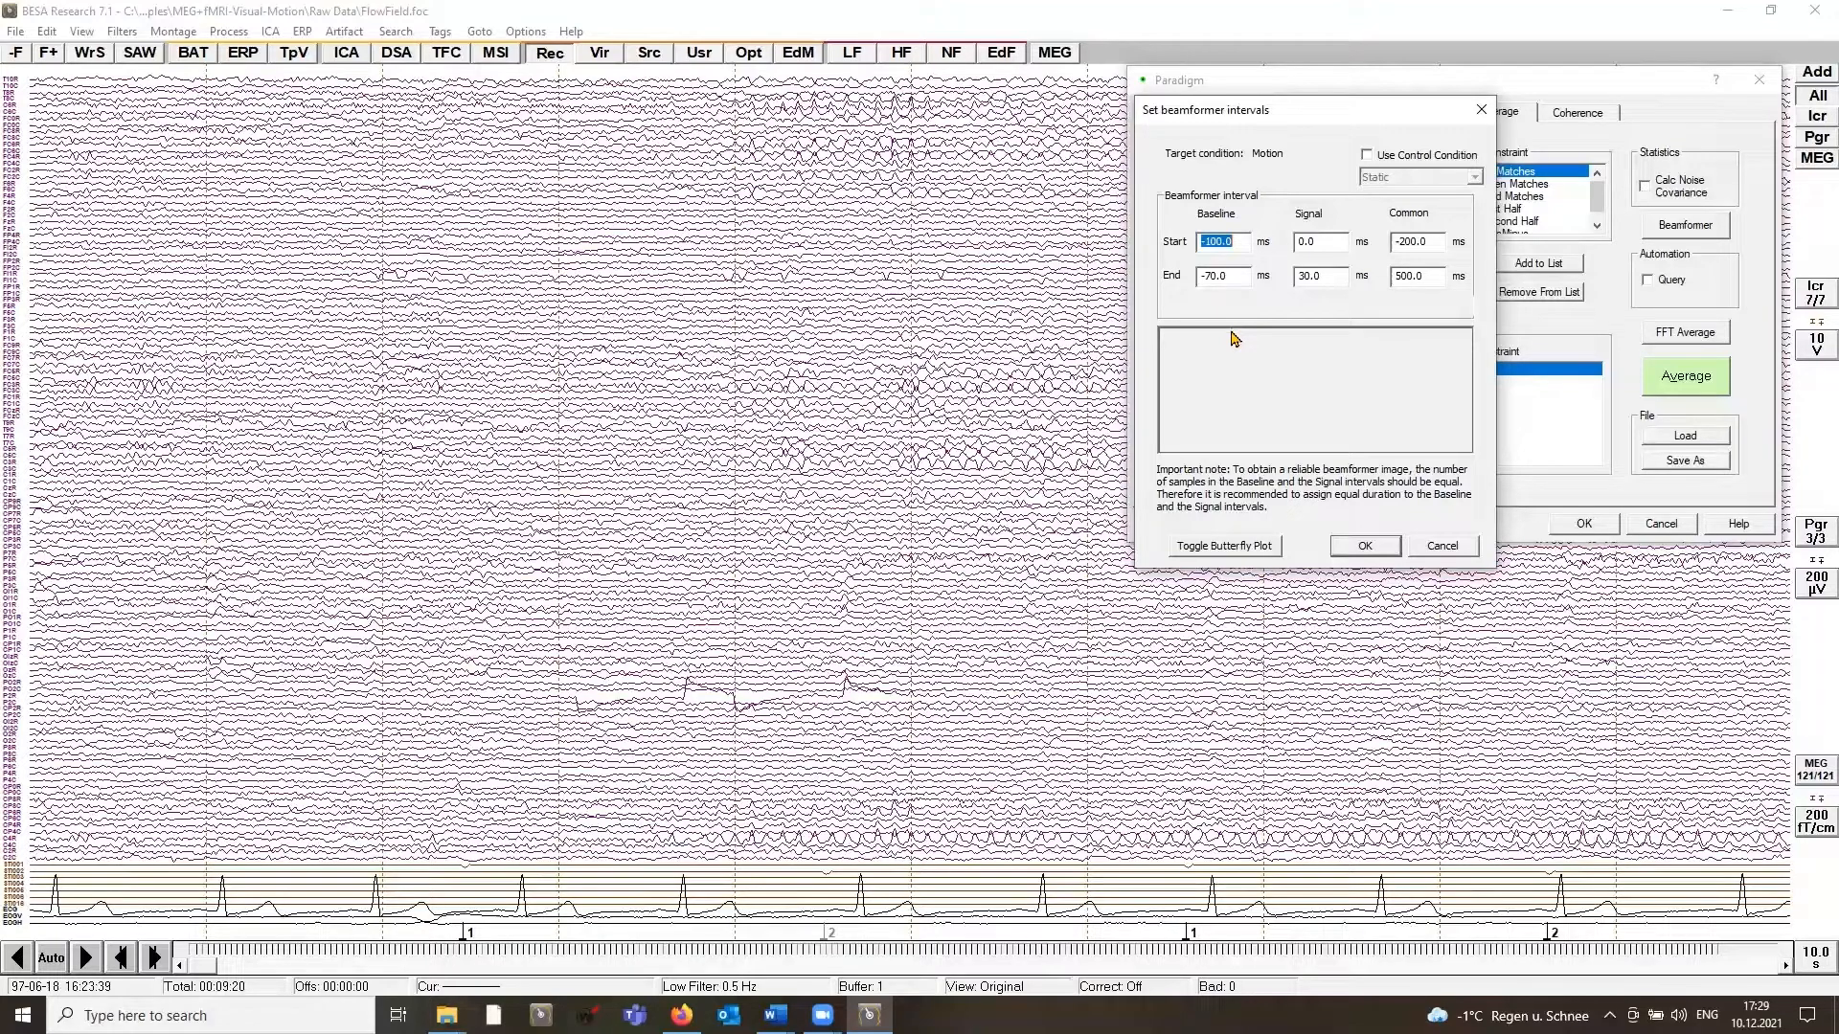
{"action": "left_click", "coordinate": [1238, 548]}
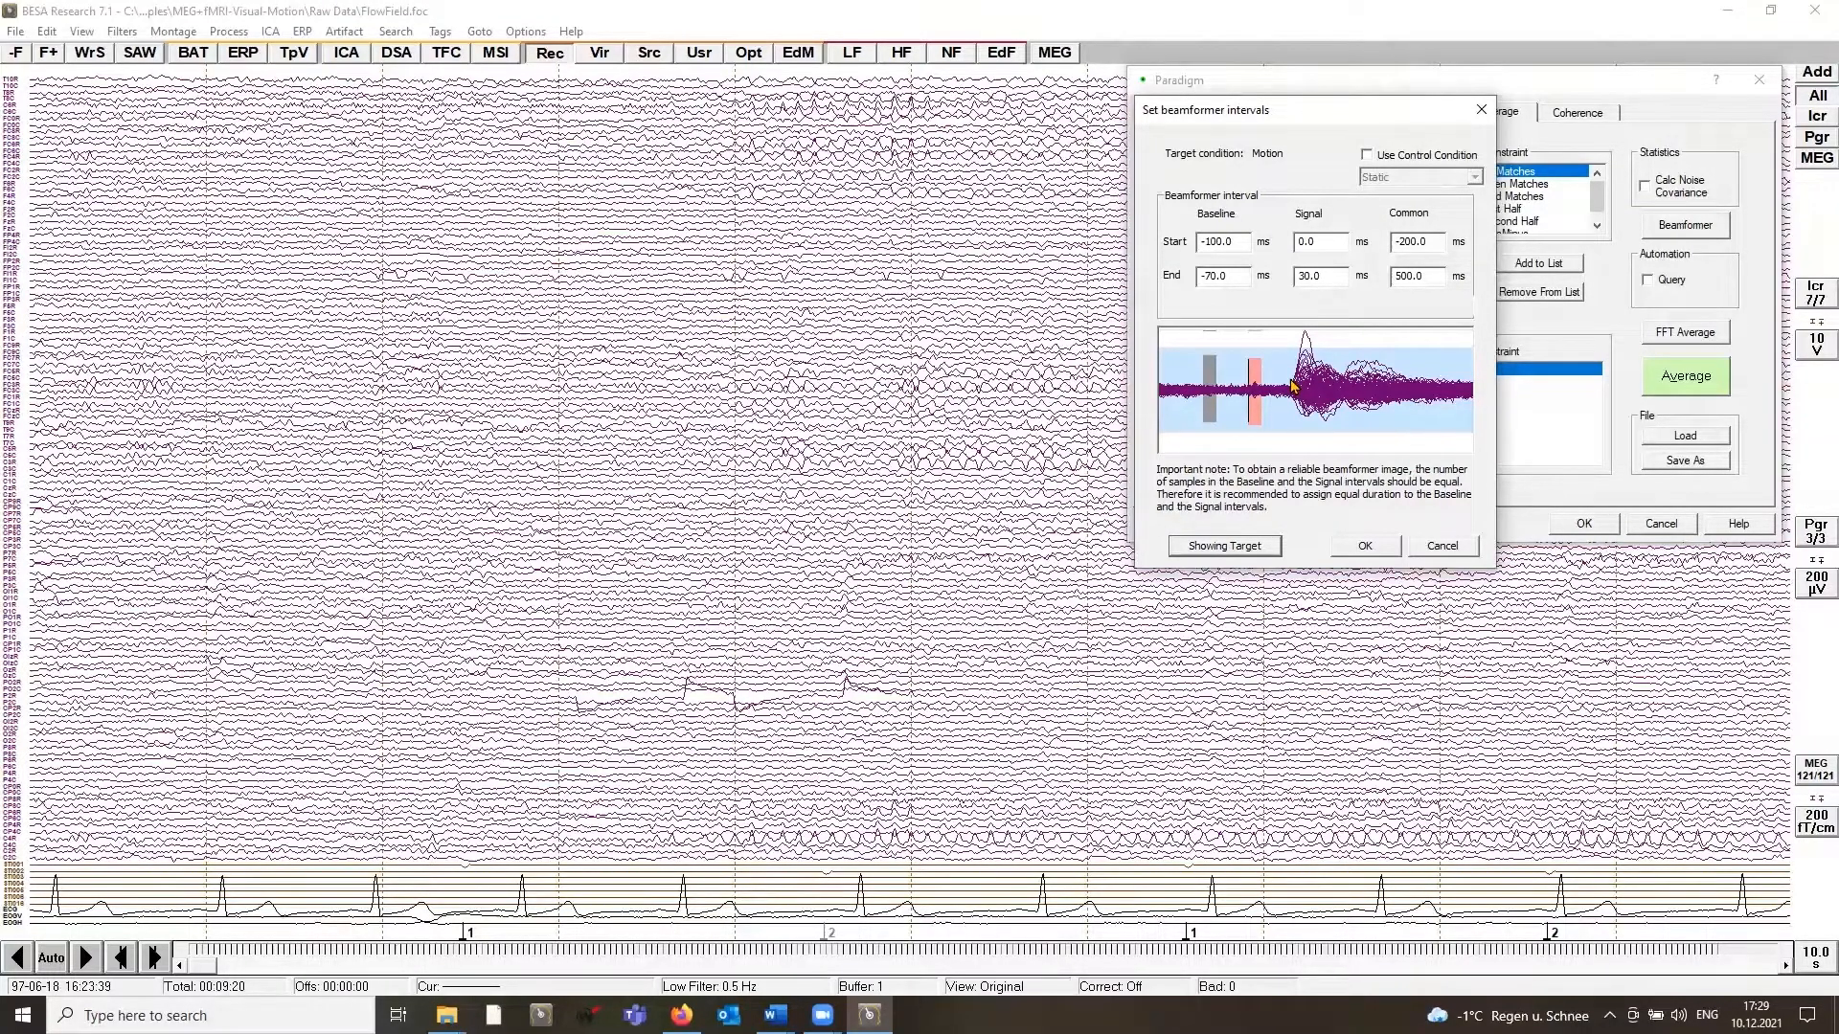
Step: Set the beamformer signal interval to 100–190 ms and the end of the baseline interval to -10 ms
{"action": "double_click", "coordinate": [1308, 241]}
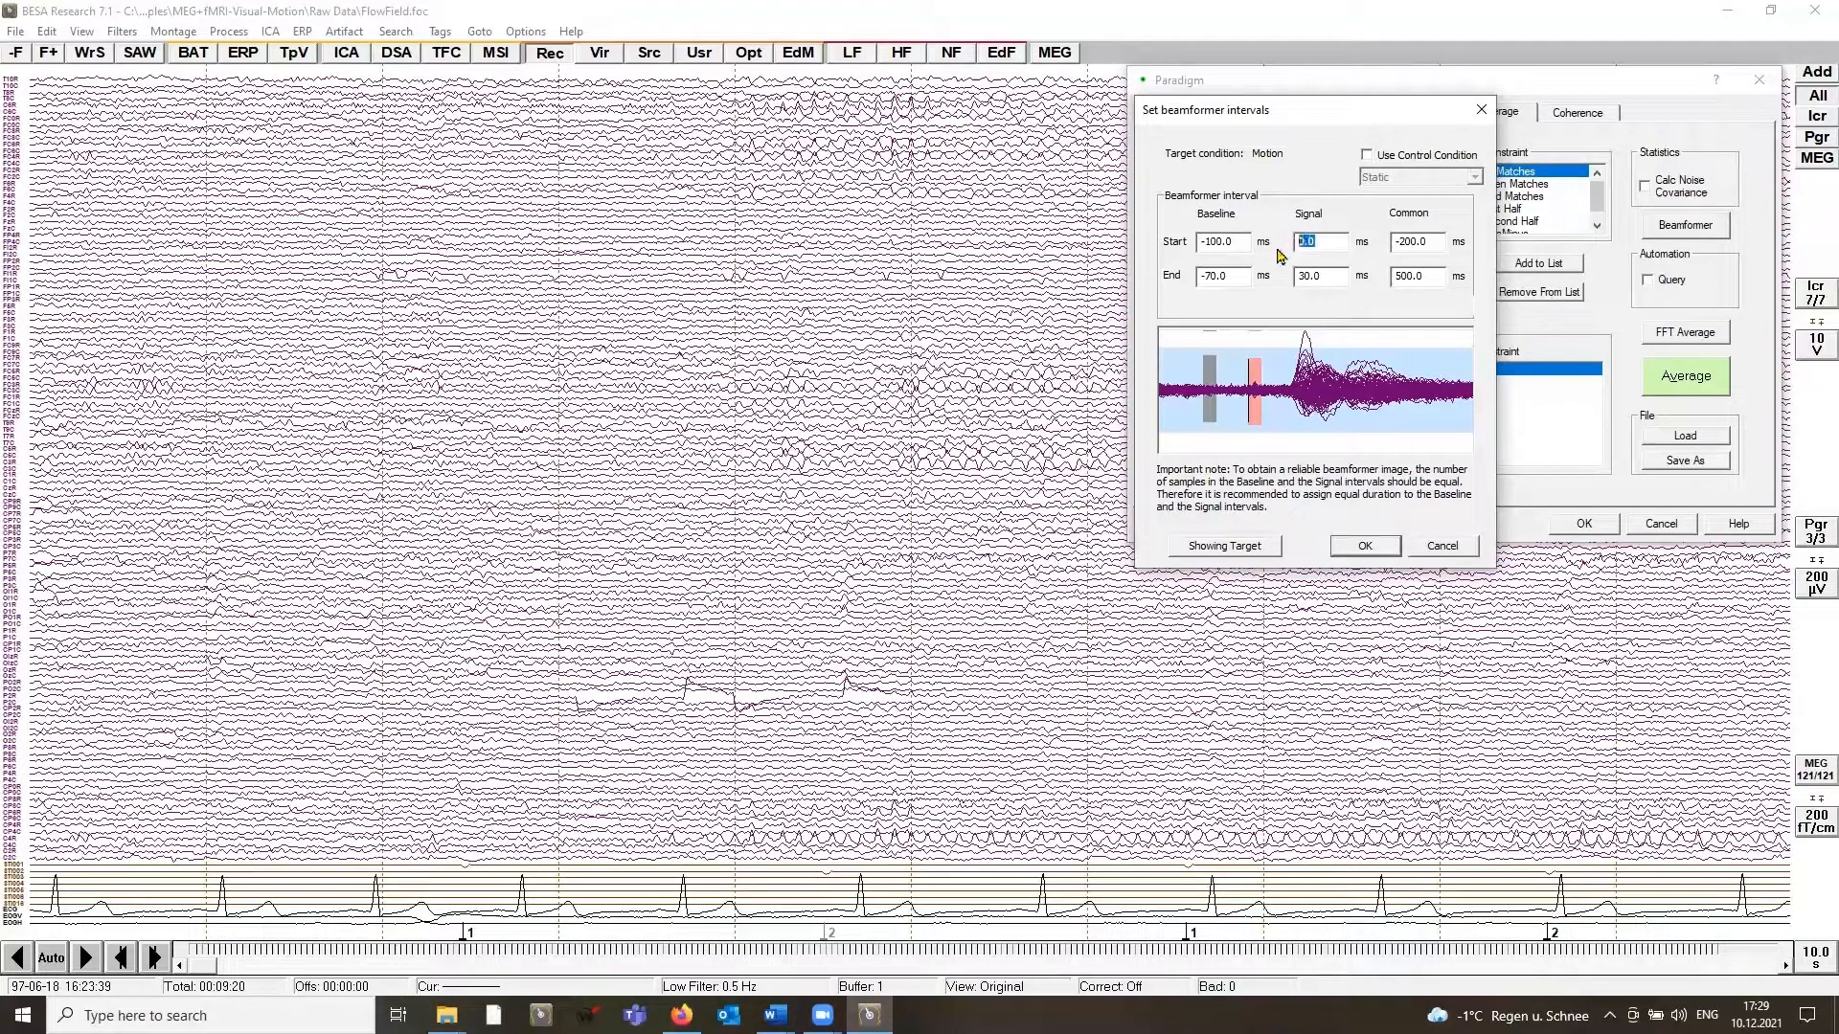
{"action": "type", "text": "100"}
{"action": "key", "text": "Tab"}
{"action": "type", "text": "190"}
{"action": "key", "text": "Tab"}
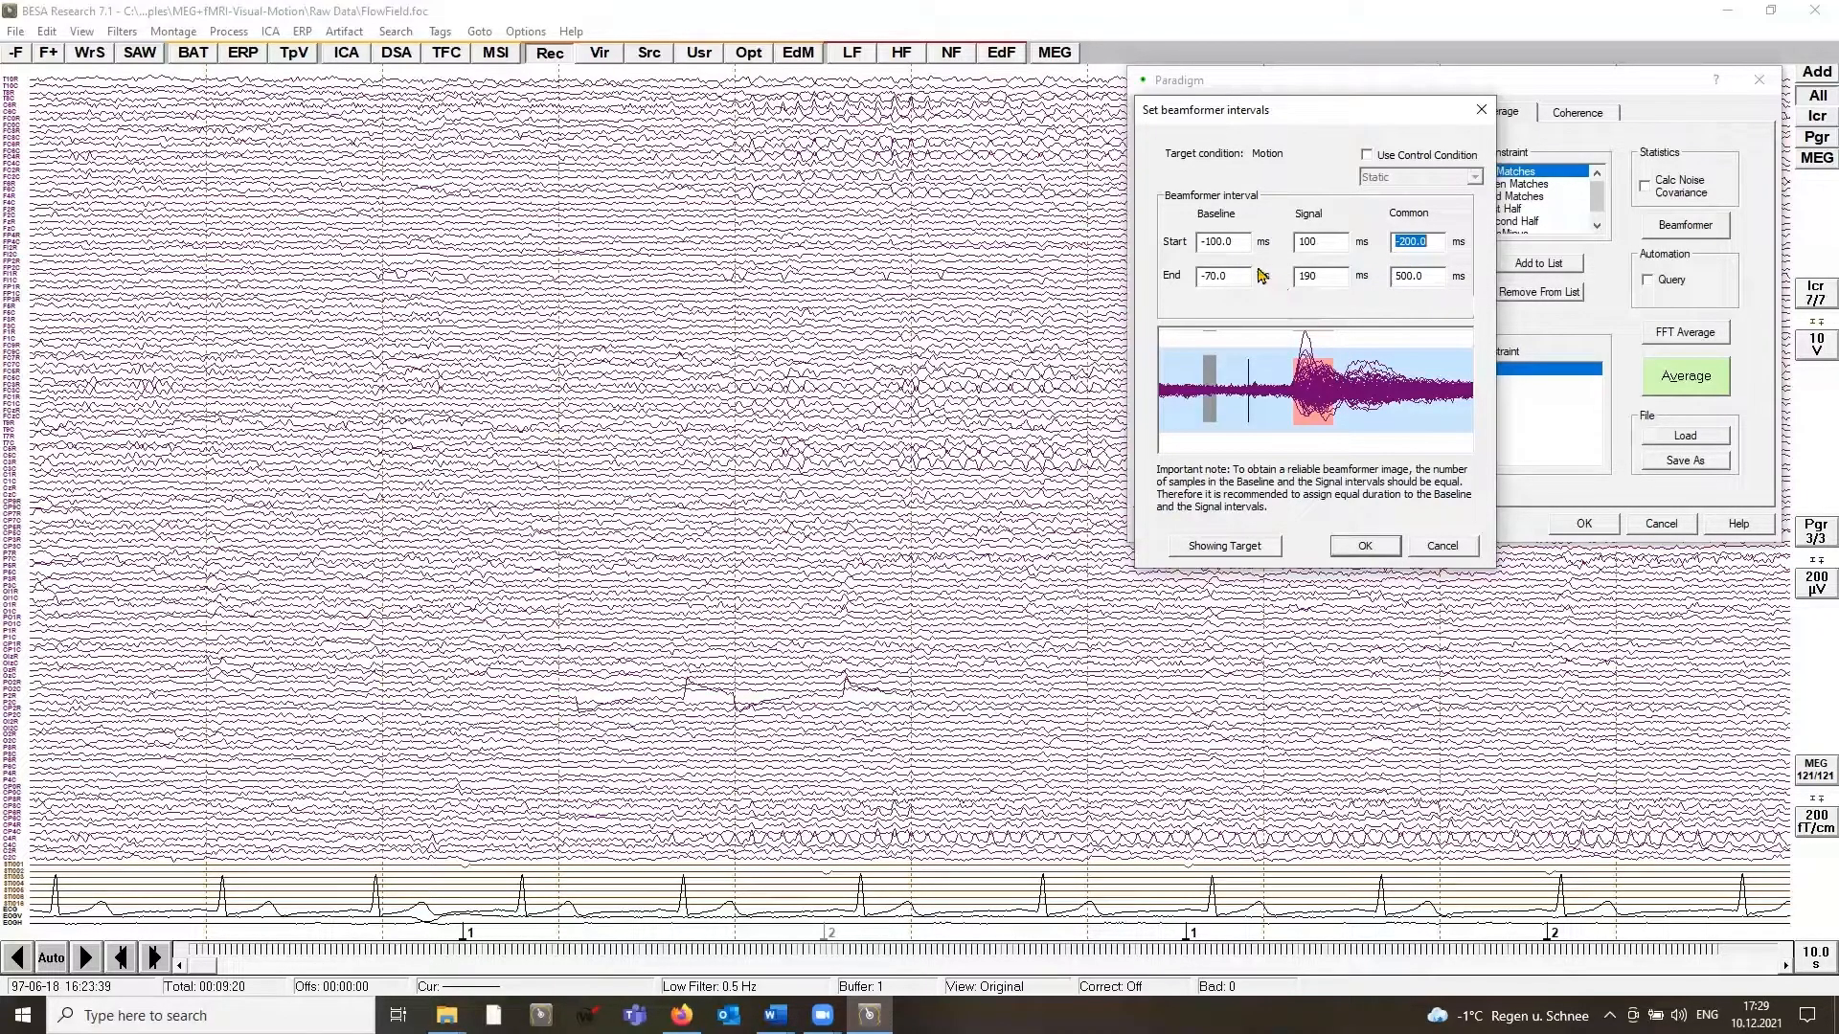
{"action": "double_click", "coordinate": [1223, 275]}
{"action": "type", "text": "-10"}
{"action": "key", "text": "Tab"}
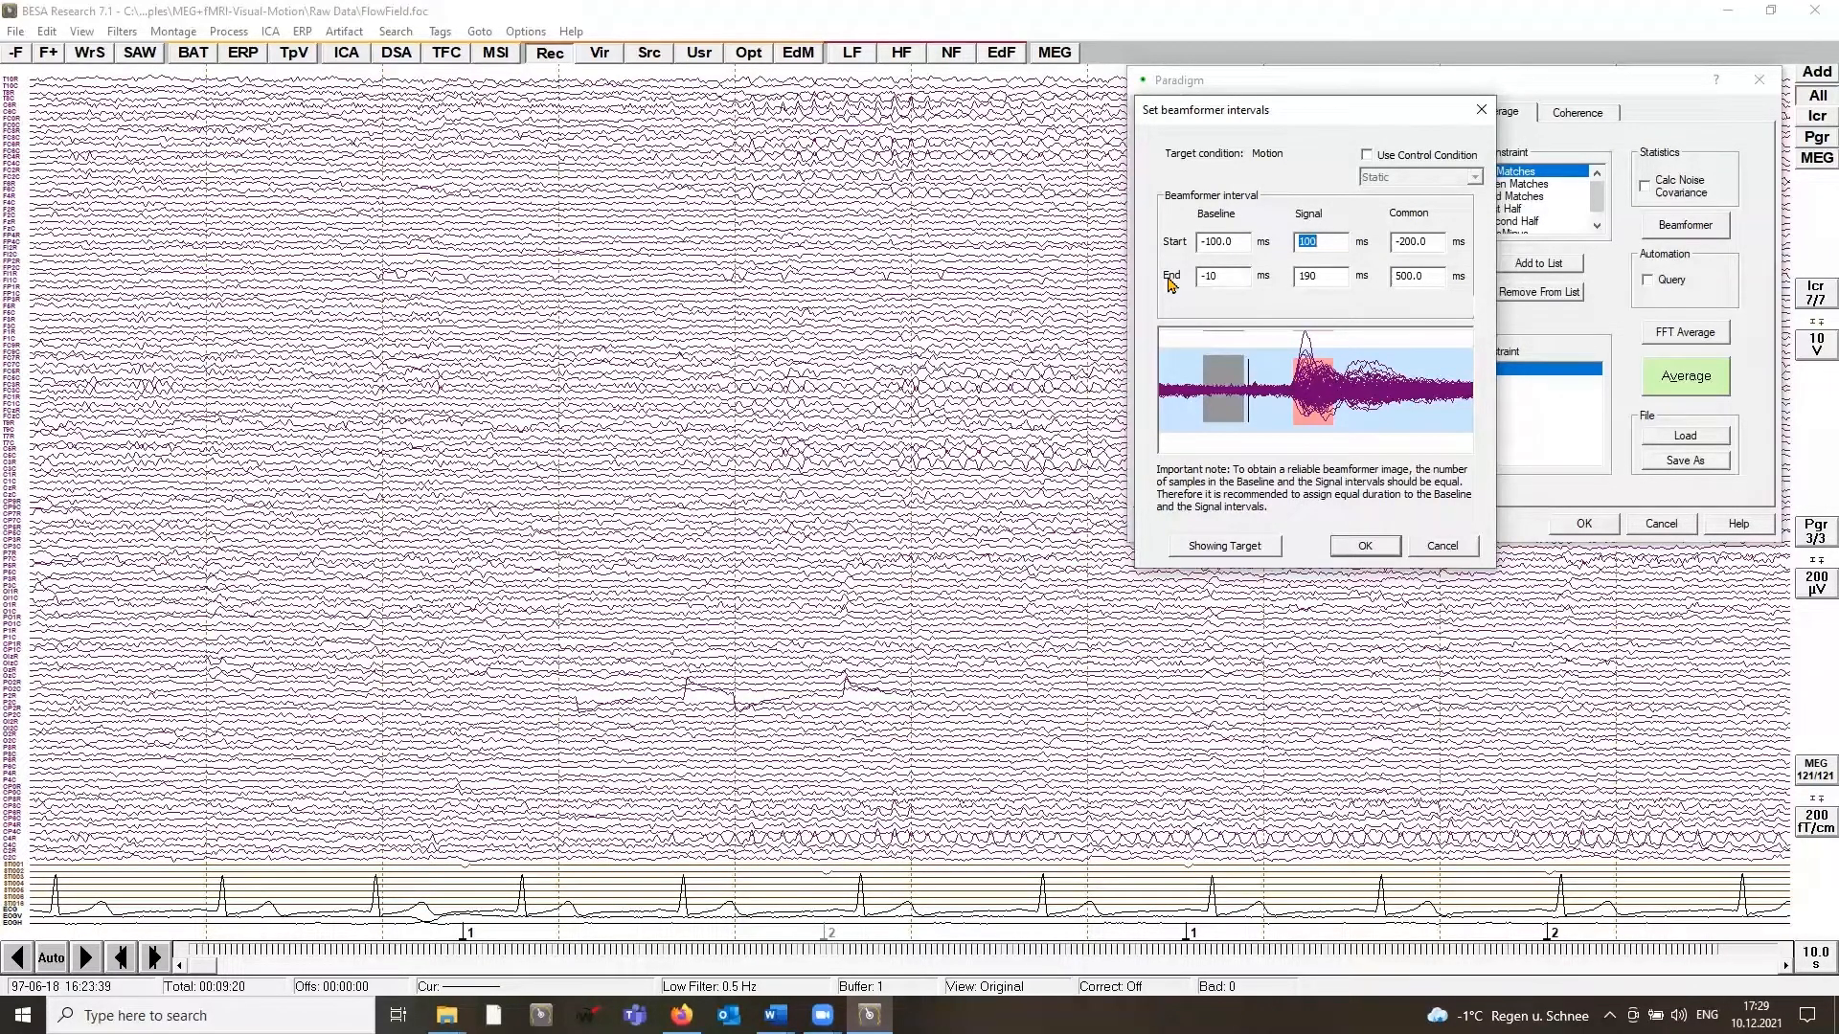
Step: Set the common beamformer interval to start at -100 ms and end at 190 ms
{"action": "key", "text": "Tab"}
{"action": "key", "text": "Tab"}
{"action": "type", "text": "-100"}
{"action": "key", "text": "Tab"}
{"action": "type", "text": "190"}
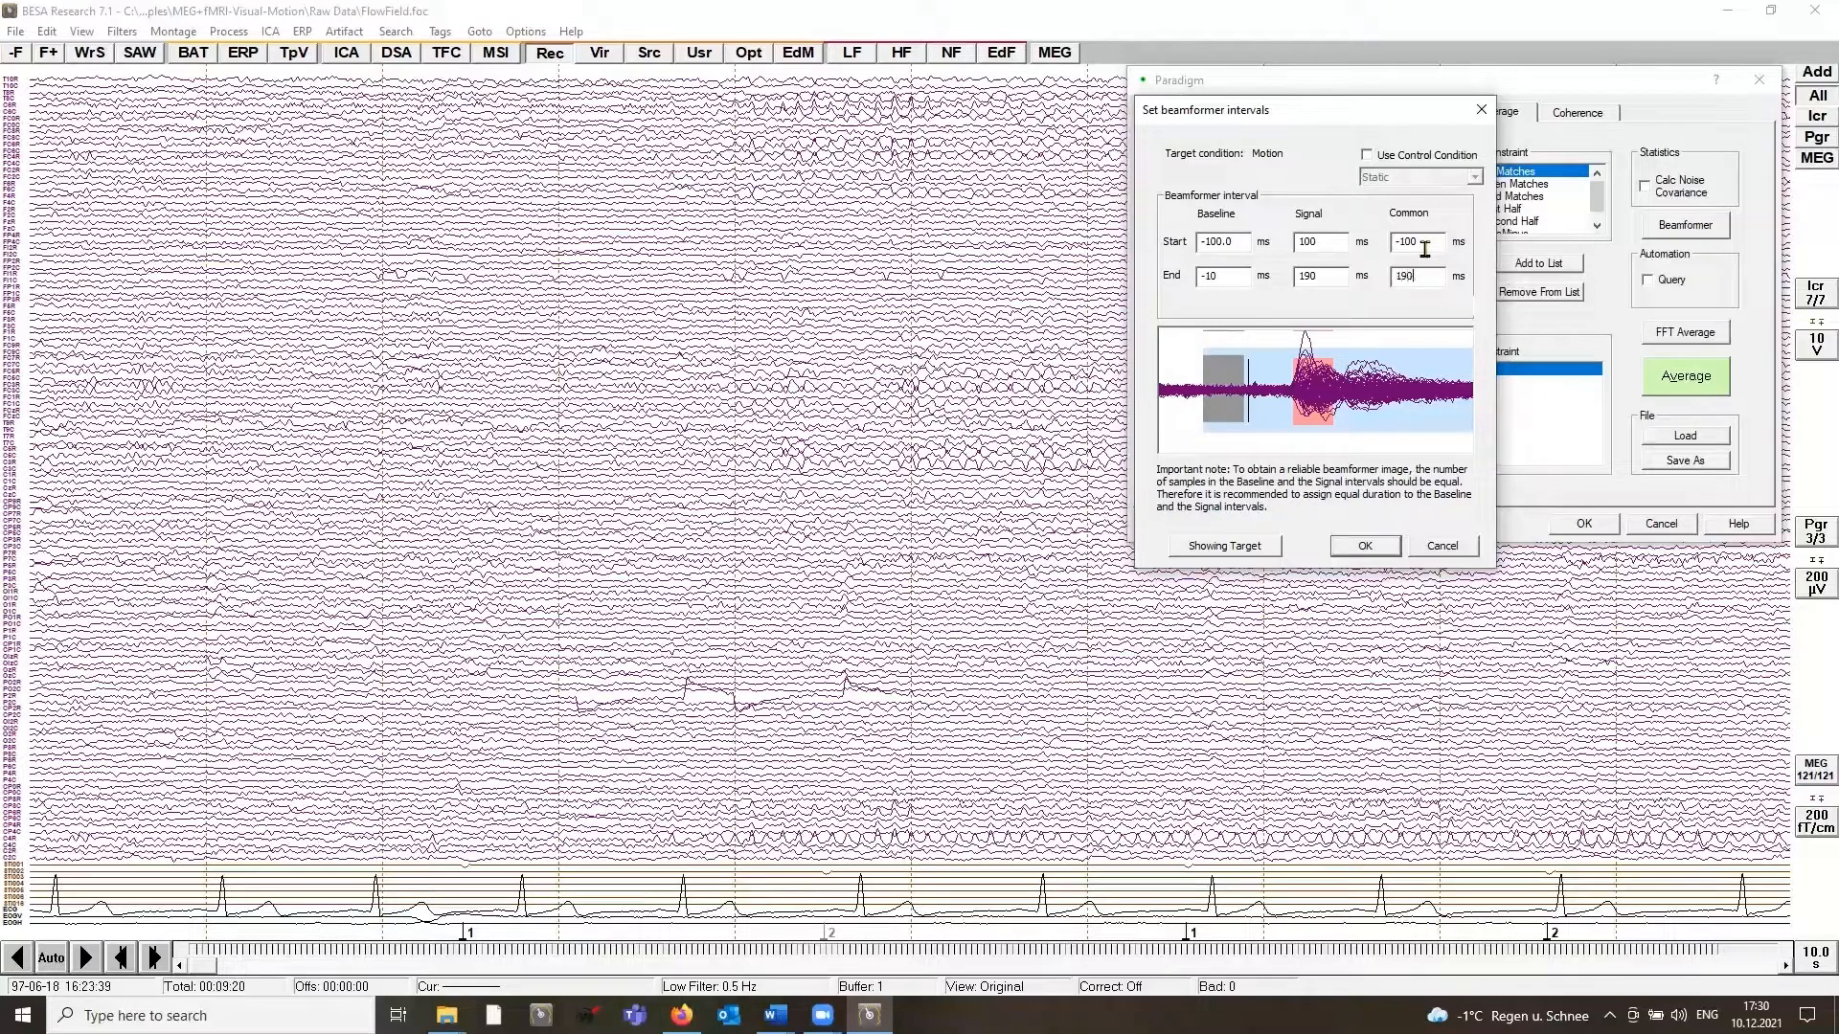
{"action": "key", "text": "Tab"}
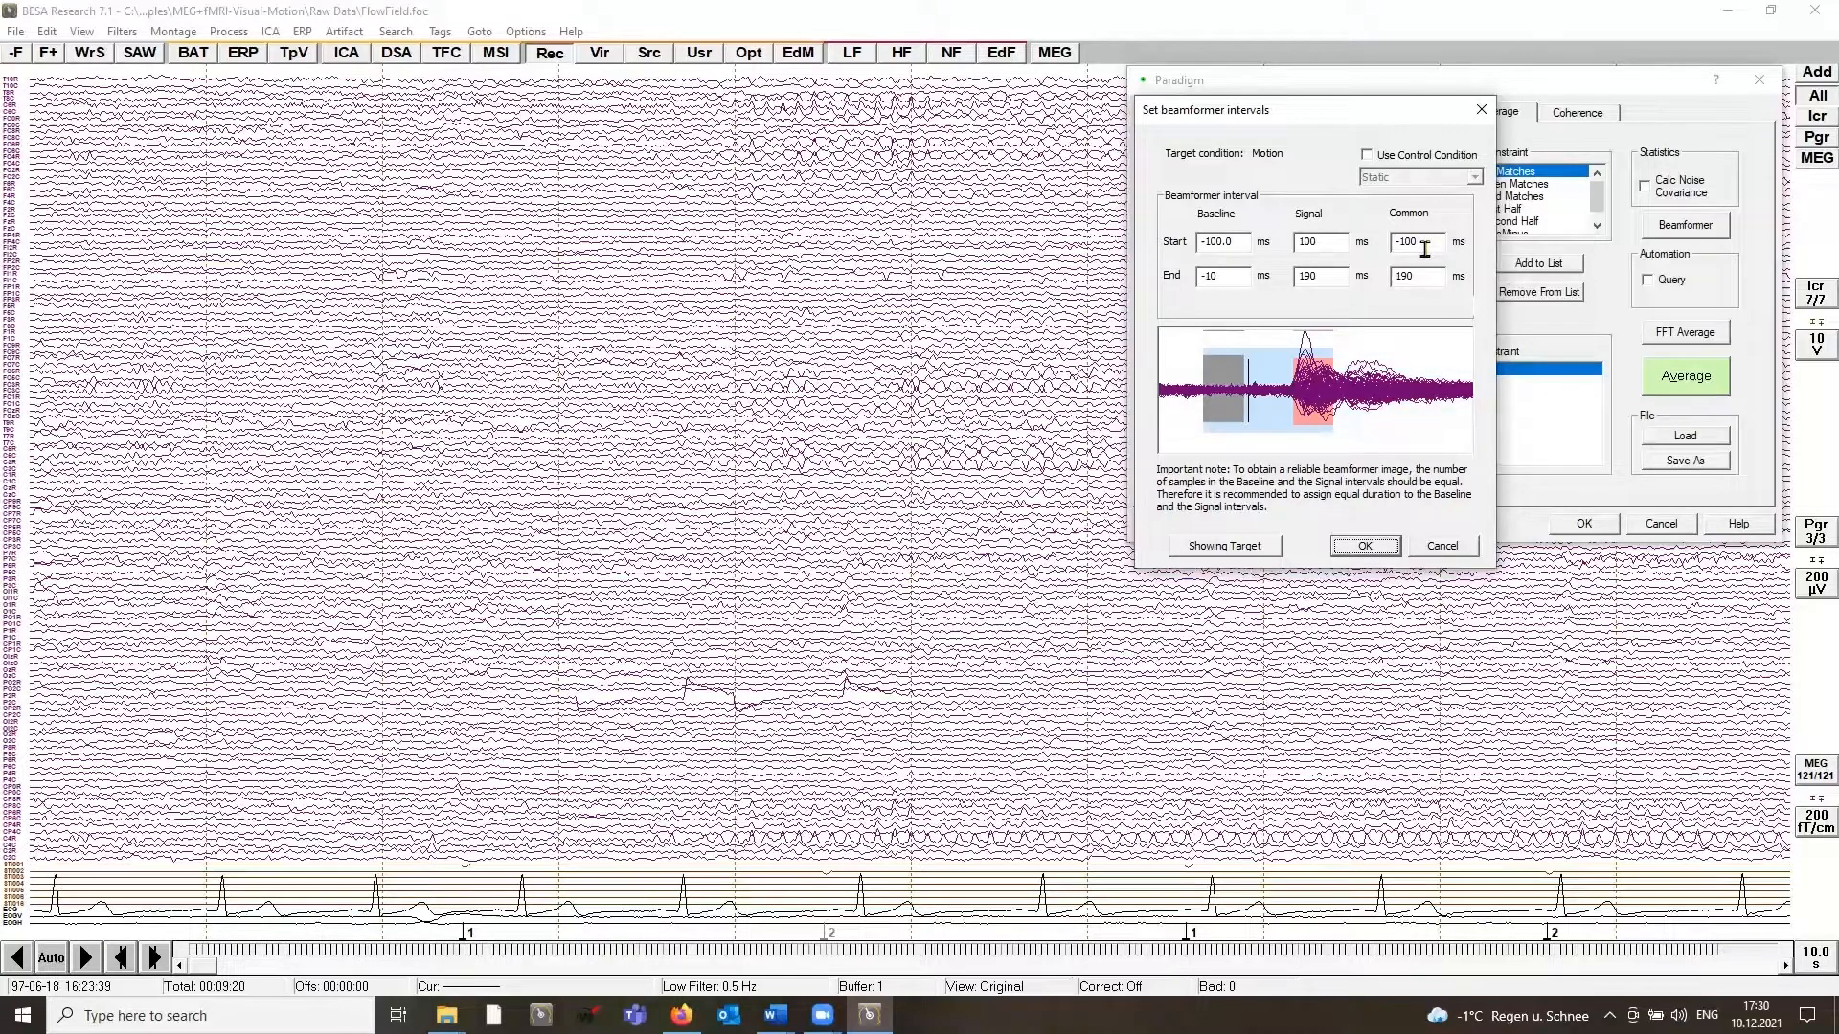
Step: Start the beamformer source analysis with these intervals and suppress the diagnostic-use warning for the session
{"action": "left_click", "coordinate": [1362, 546]}
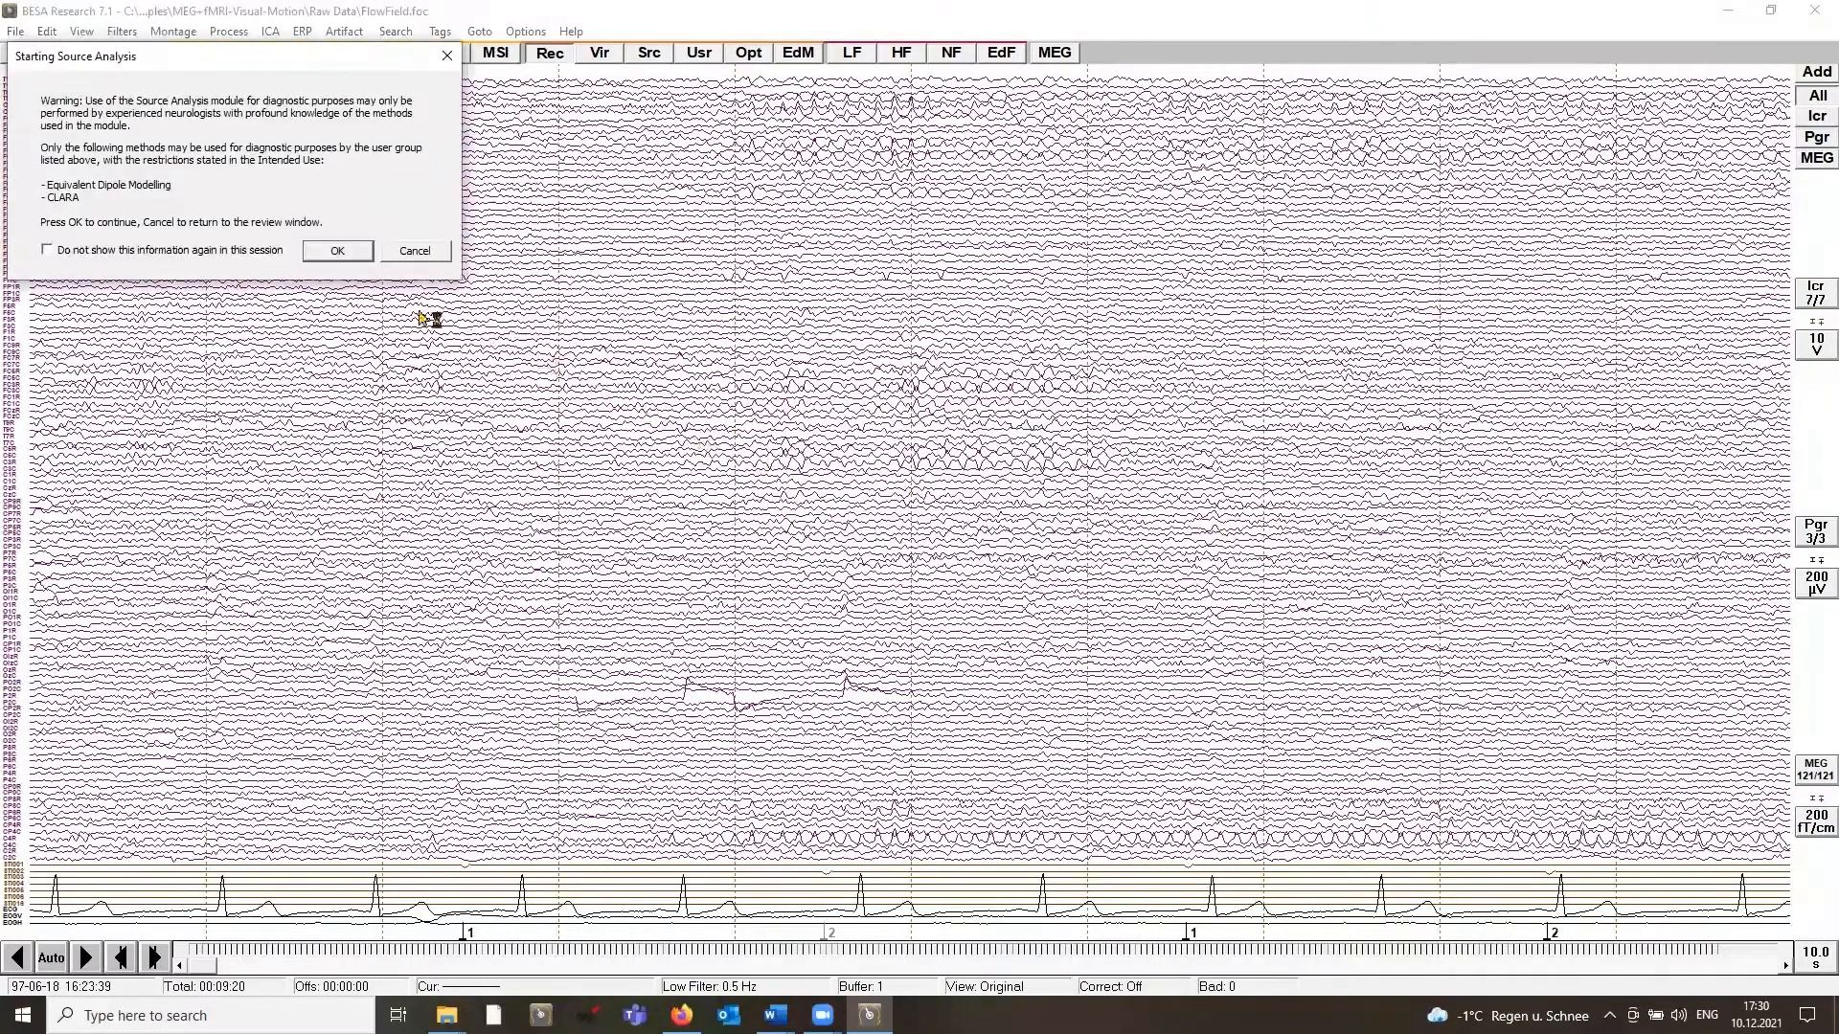
{"action": "left_click", "coordinate": [244, 251]}
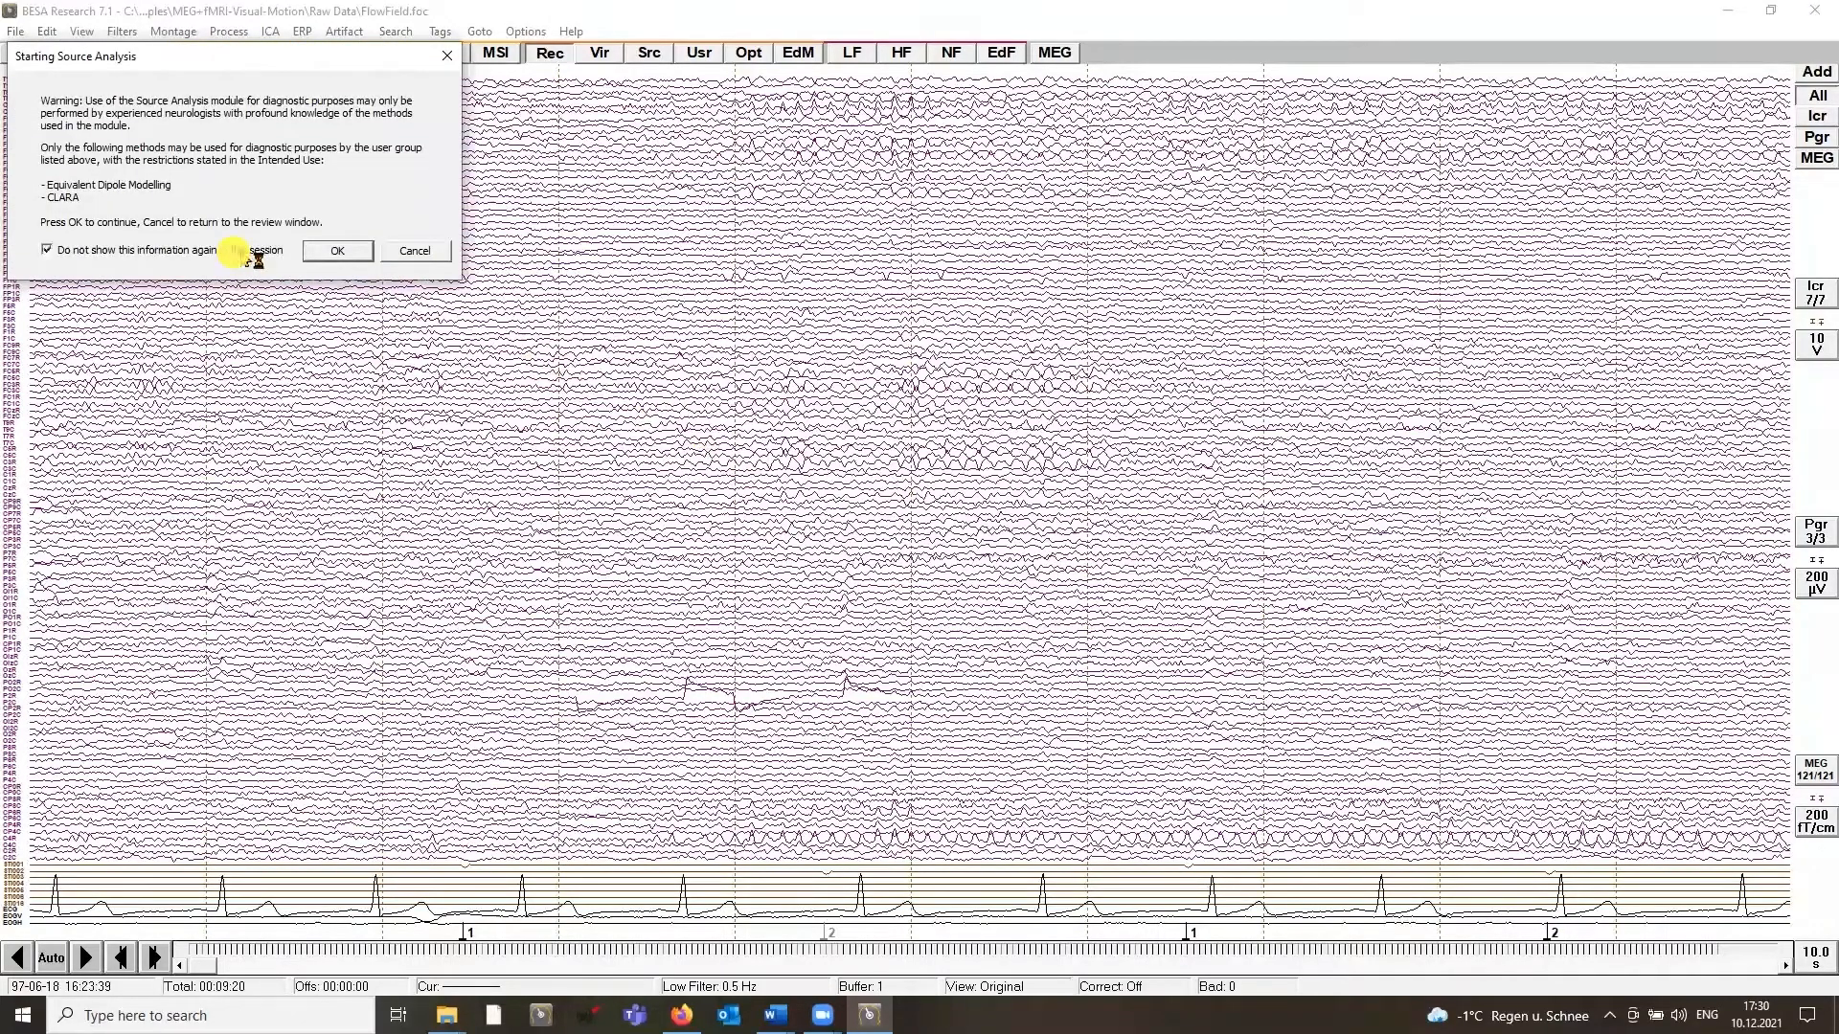
{"action": "left_click", "coordinate": [335, 252]}
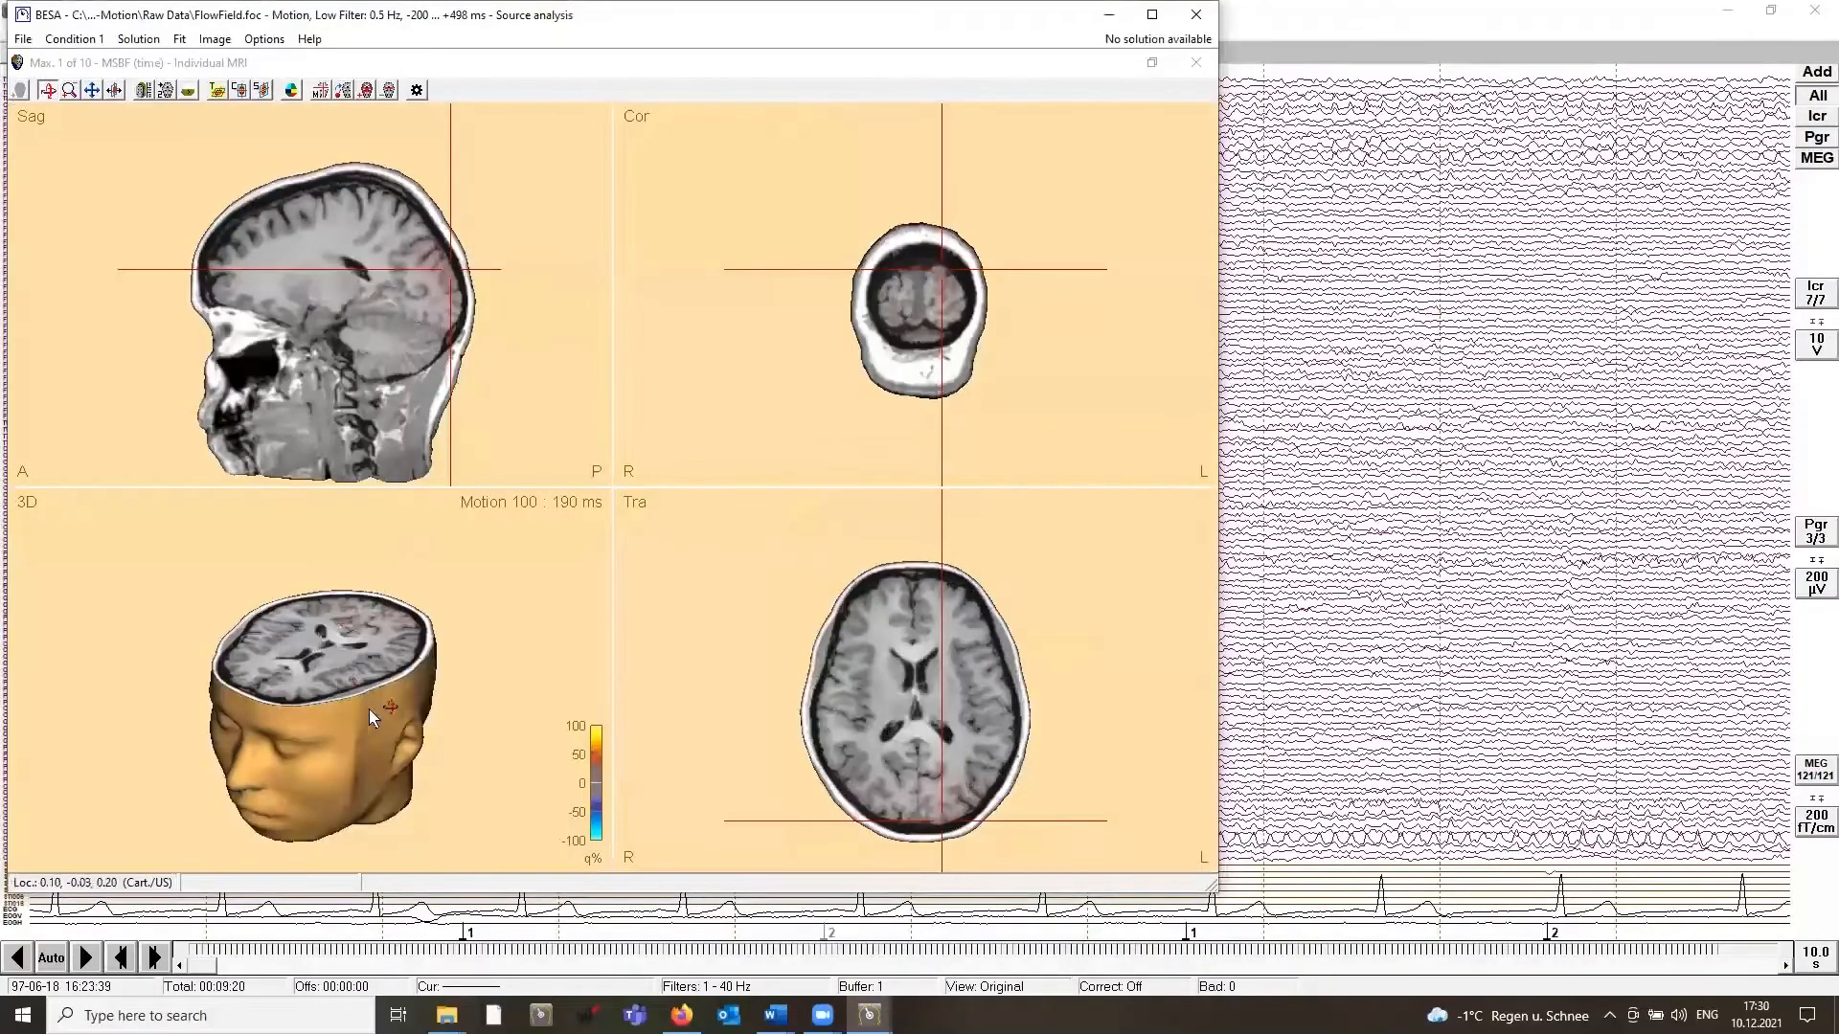
Step: Rotate the 3D head to view its back and reduce the image colour scale to 50%
{"action": "left_click_drag", "start_coordinate": [360, 733], "coordinate": [192, 755]}
{"action": "left_click_drag", "start_coordinate": [422, 738], "coordinate": [359, 705]}
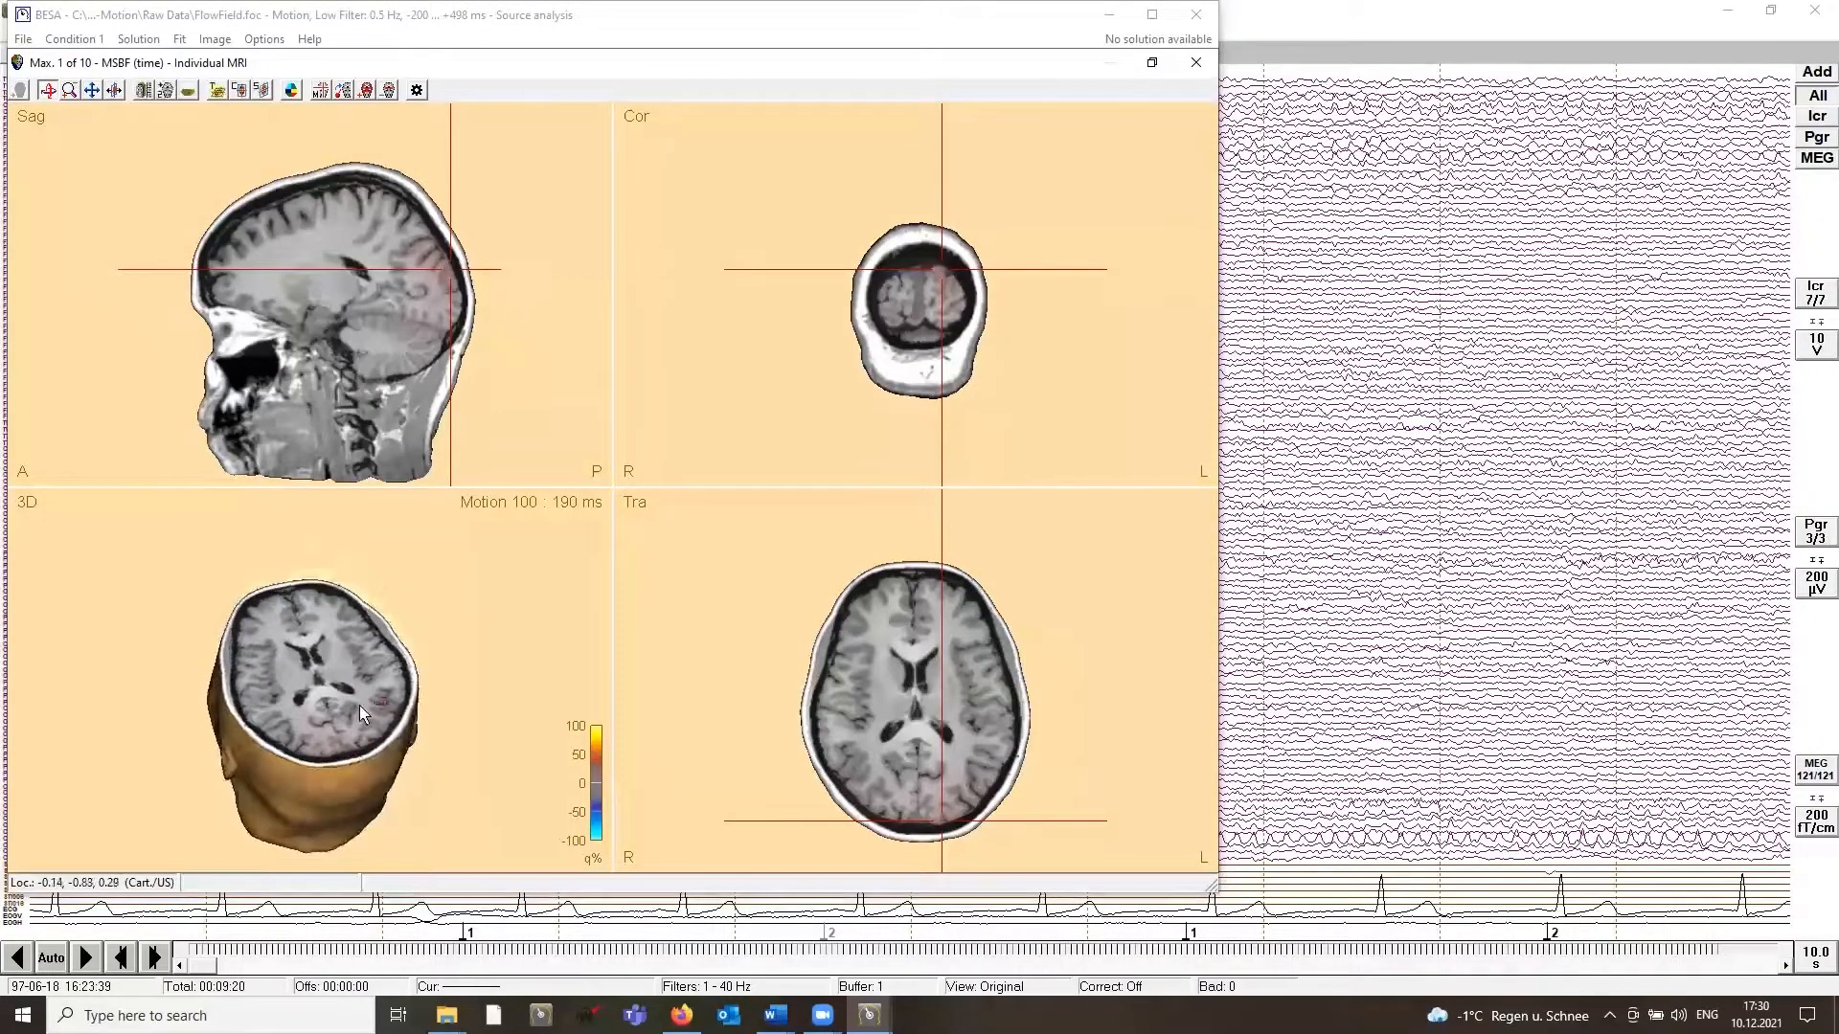
{"action": "left_click", "coordinate": [364, 93]}
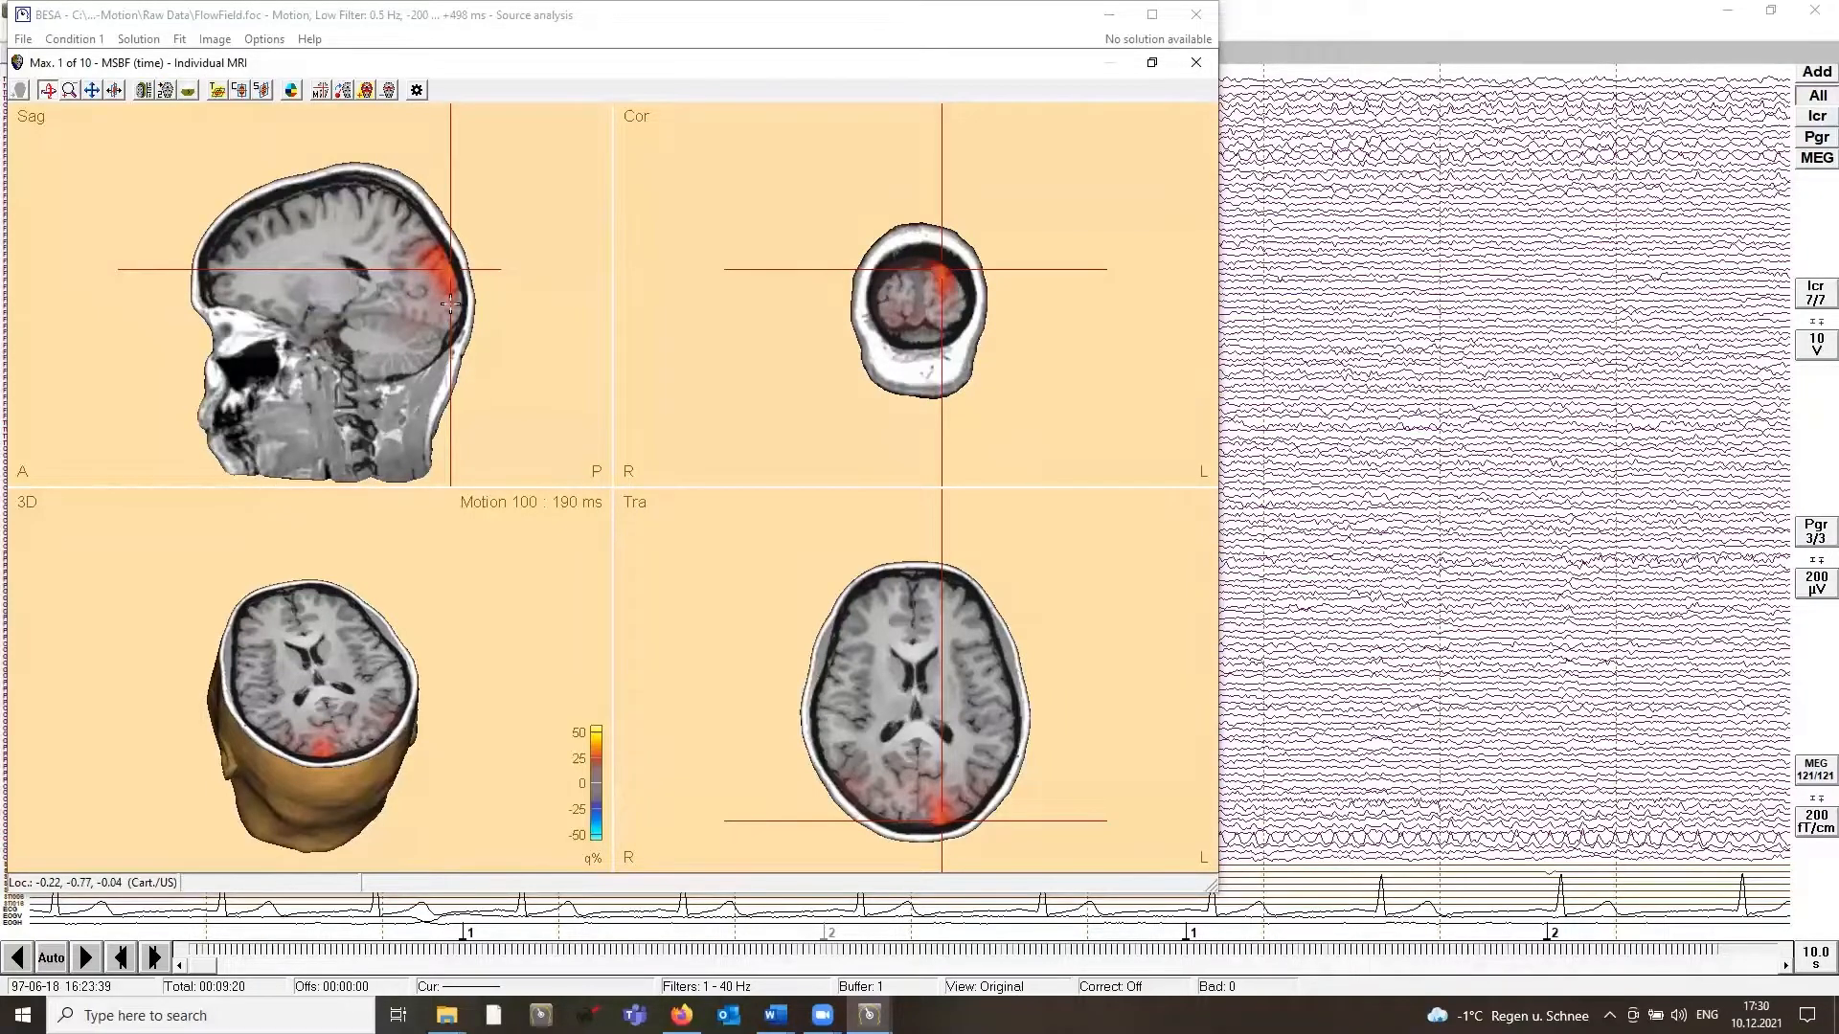
Step: Go to the third beamformer maximum, reduce the colour scale to 40% and rotate the 3D head slightly
{"action": "left_click", "coordinate": [320, 92]}
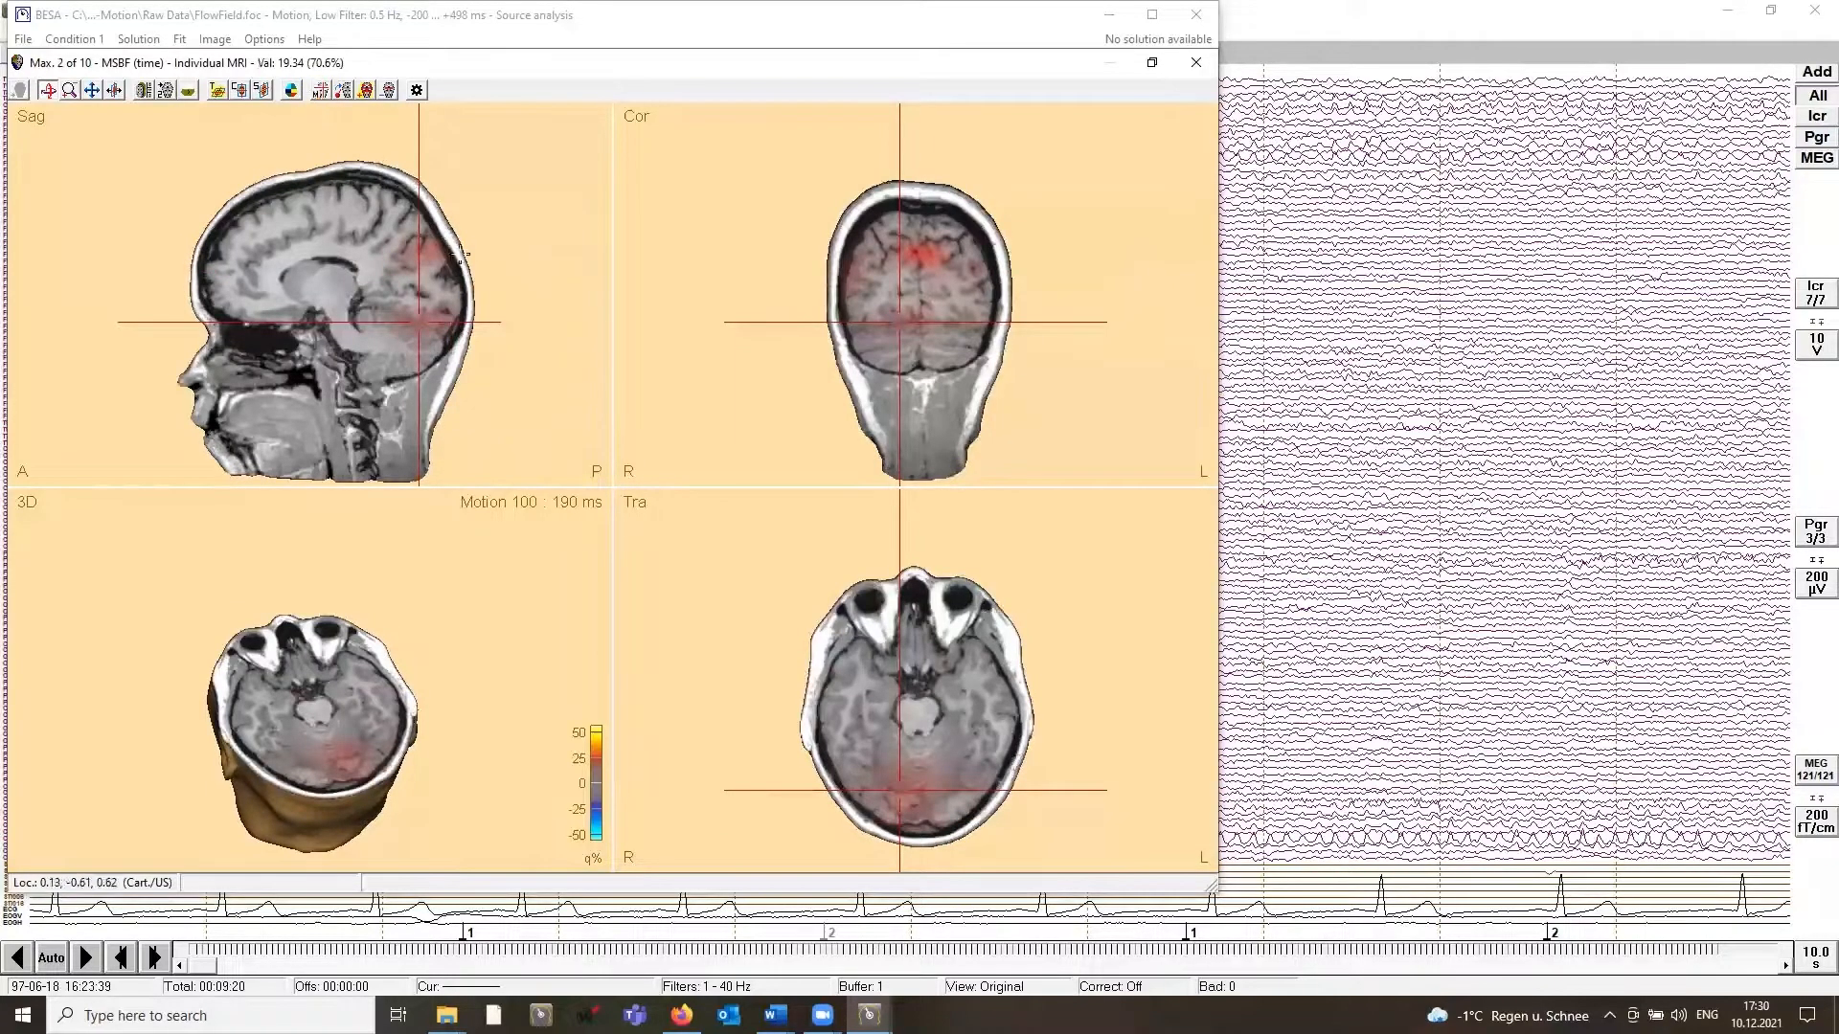
{"action": "left_click", "coordinate": [363, 92]}
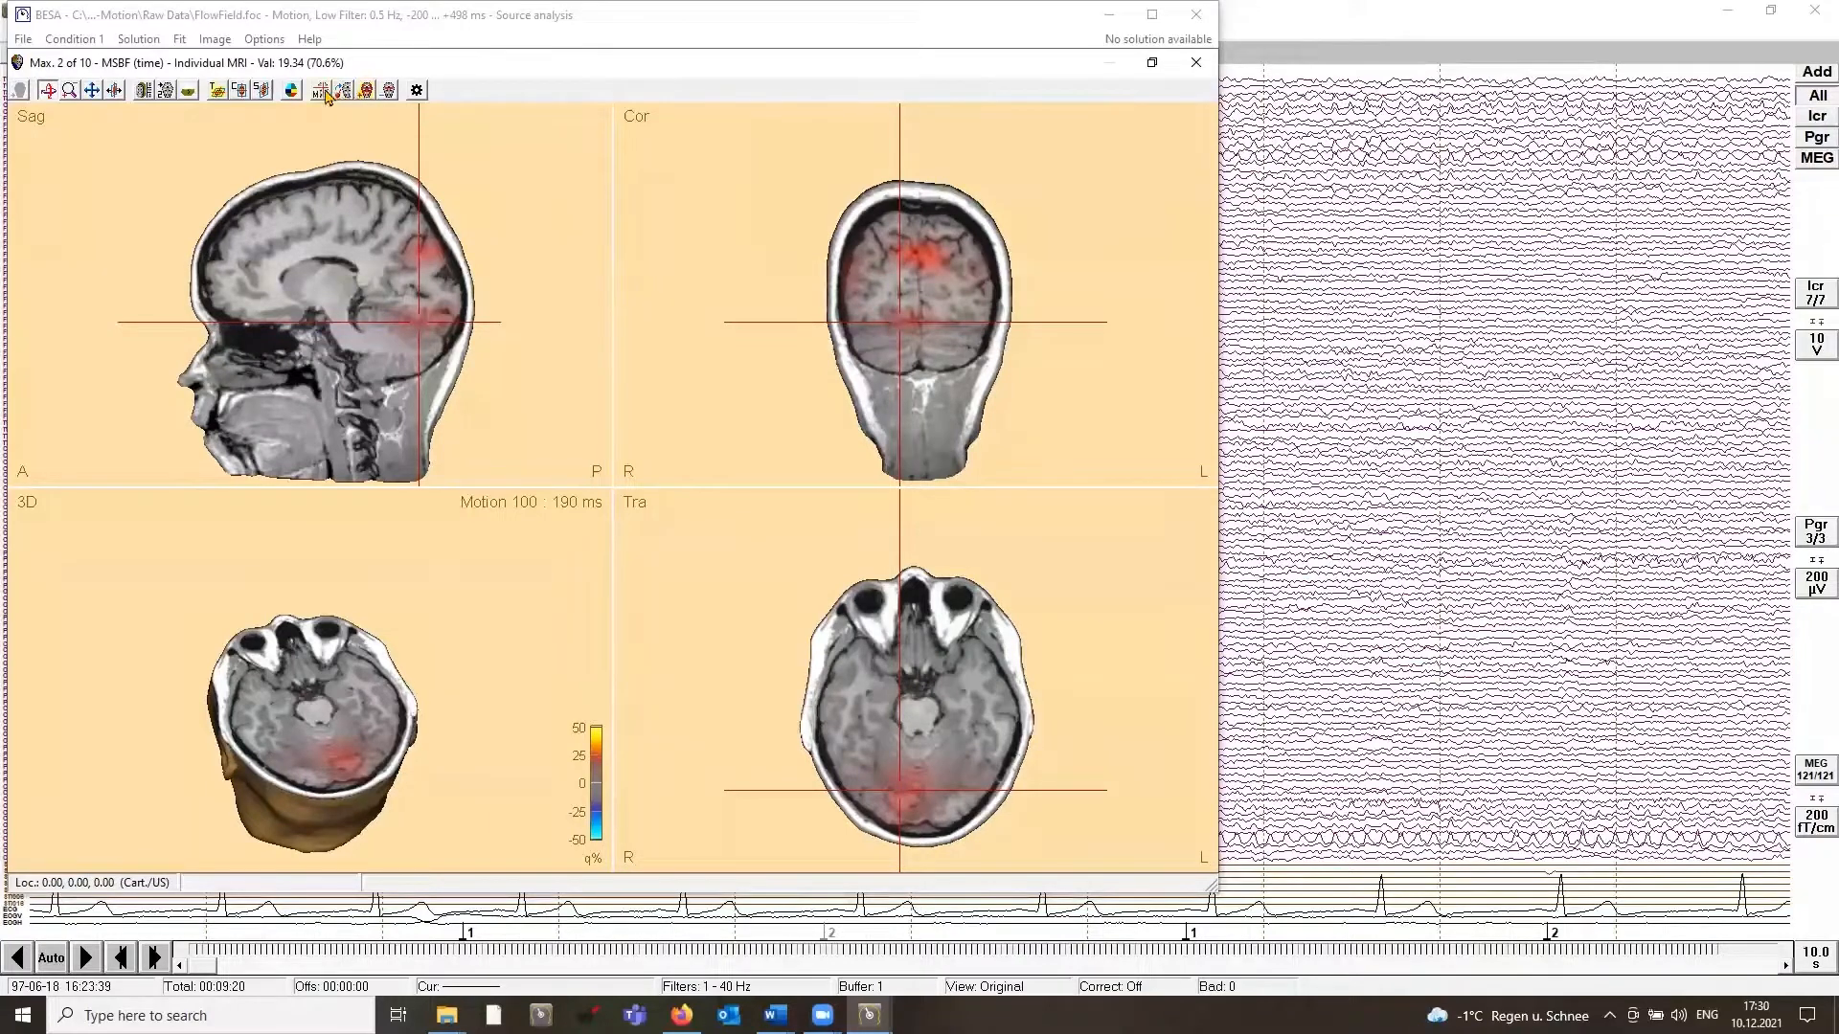
{"action": "left_click", "coordinate": [320, 93]}
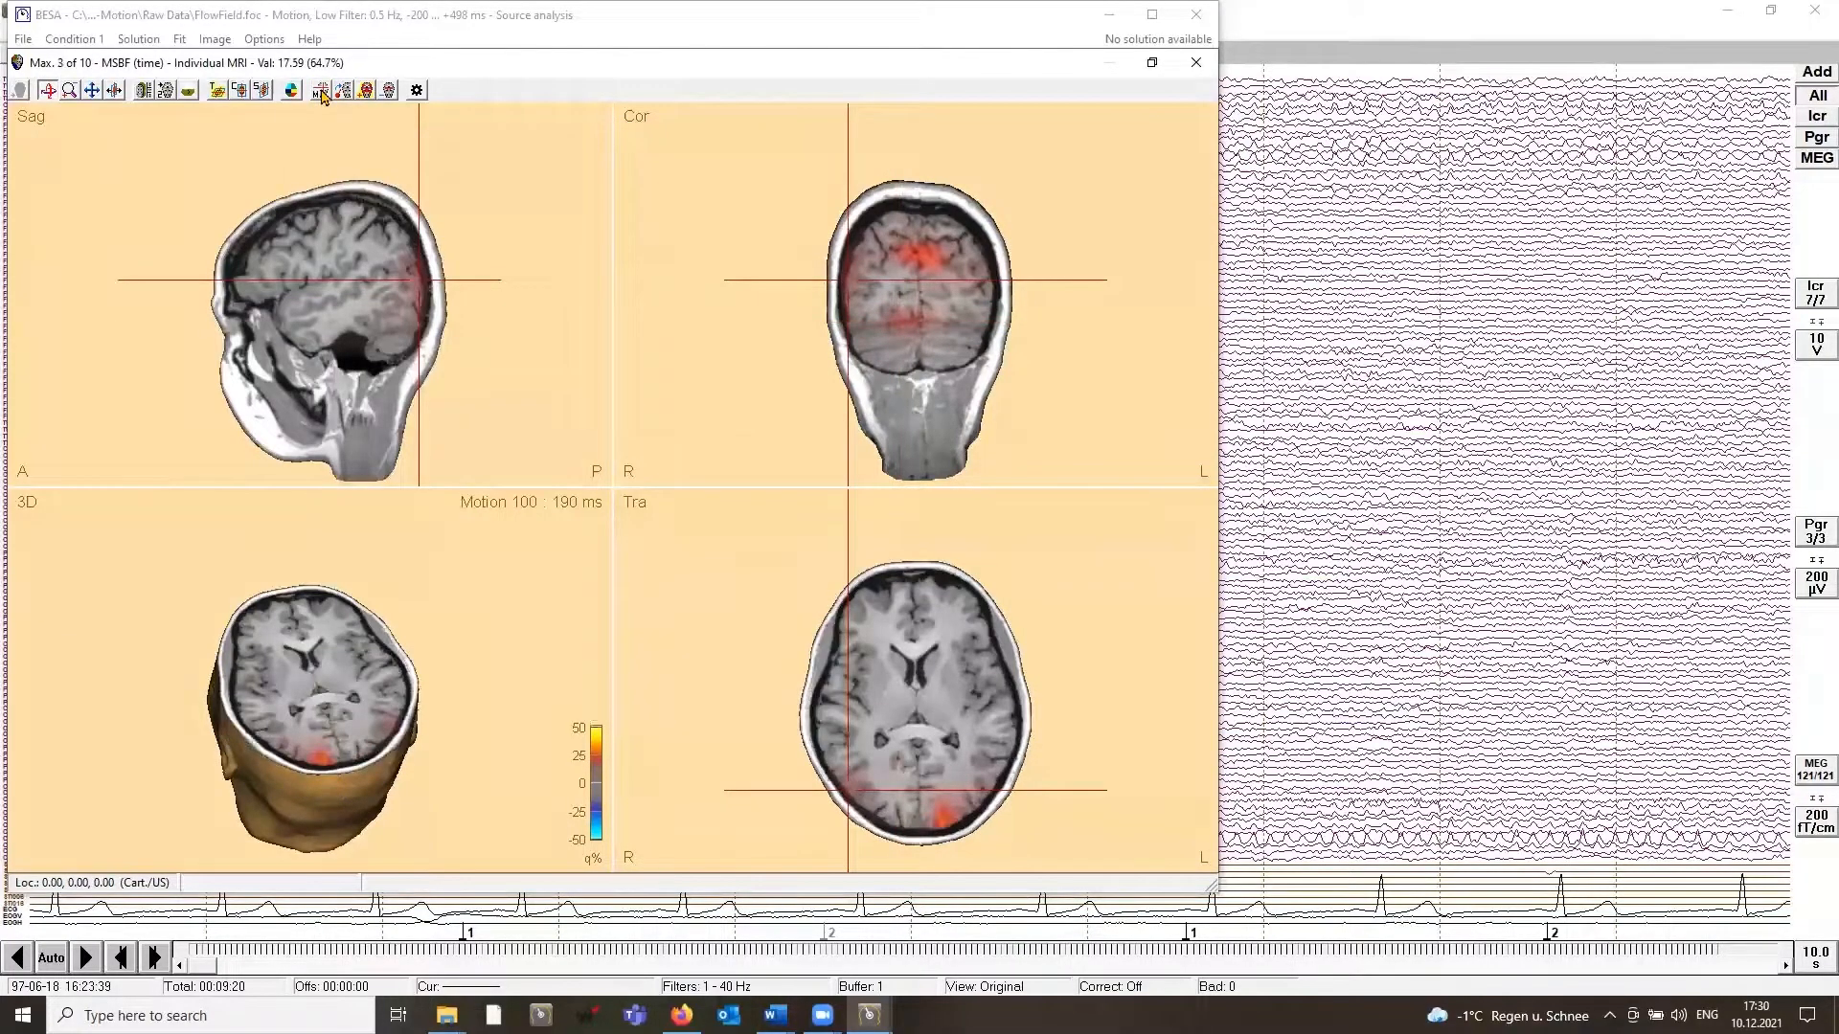
{"action": "left_click", "coordinate": [355, 93]}
{"action": "left_click_drag", "start_coordinate": [327, 750], "coordinate": [304, 759]}
{"action": "mouse_move", "coordinate": [412, 335]}
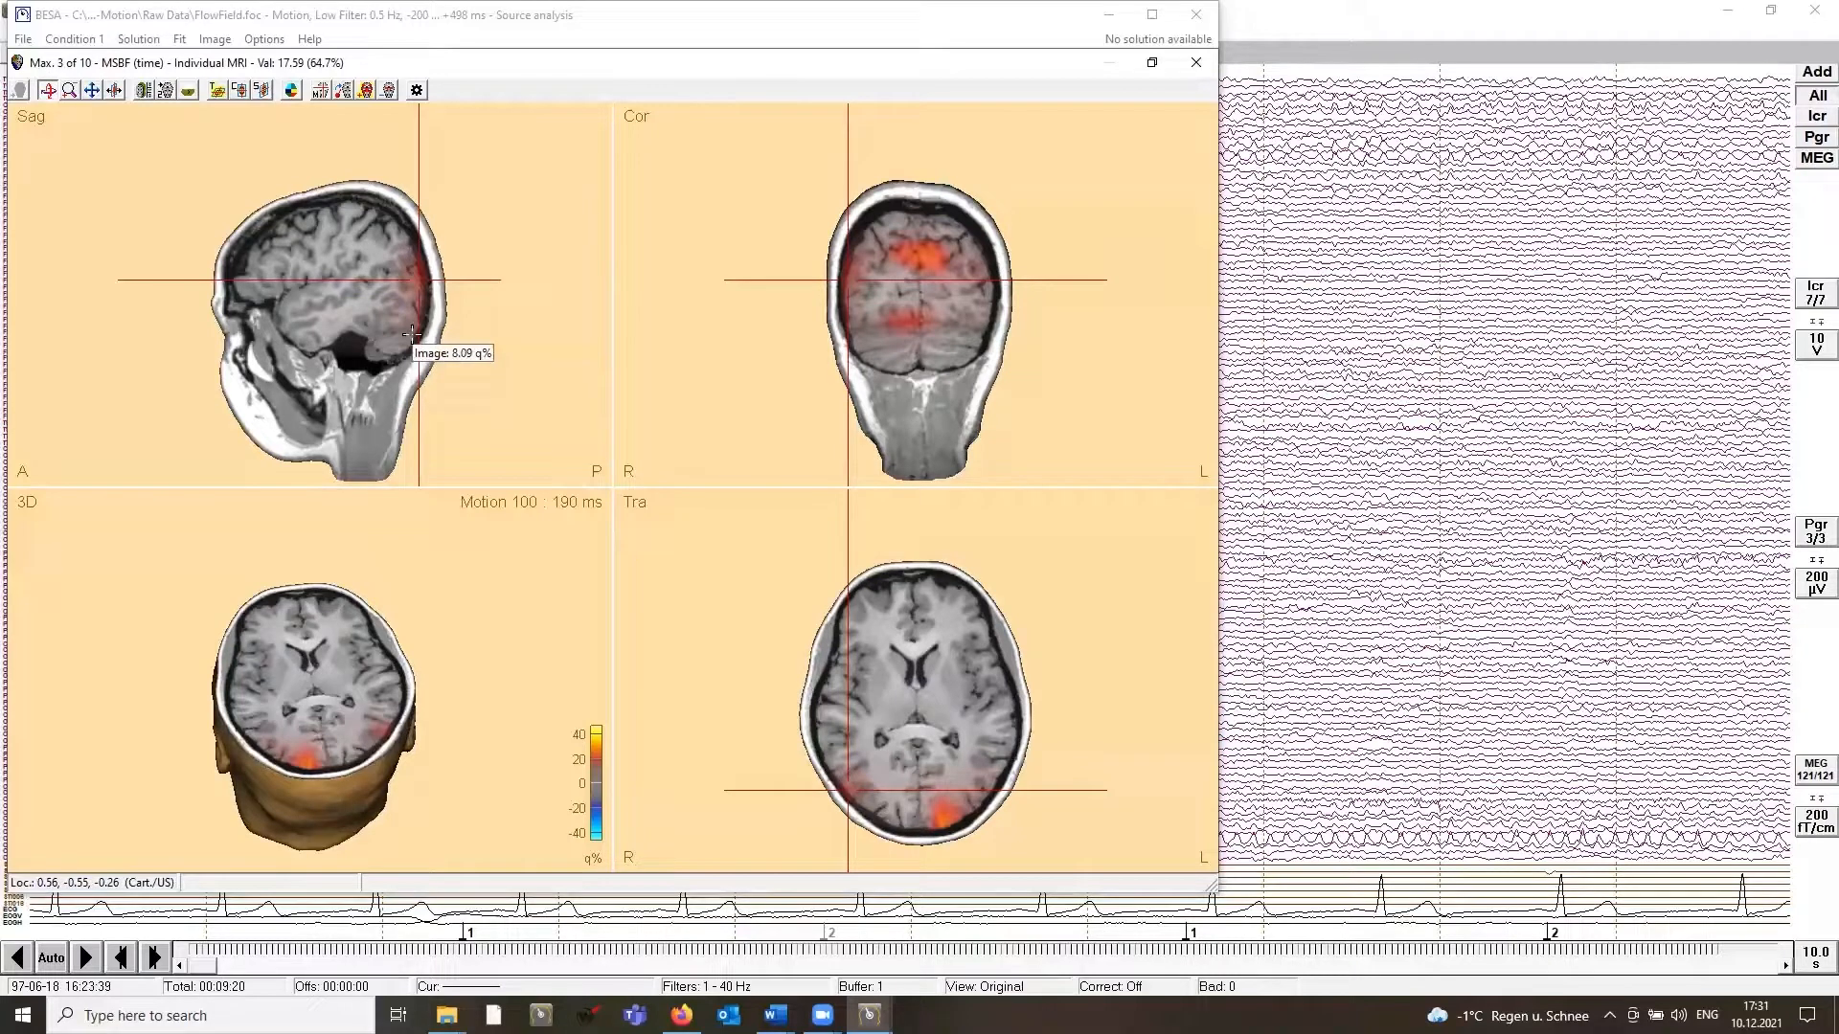
Step: Enable common weights in the beamformer image settings and recompute the image
{"action": "left_click", "coordinate": [213, 40]}
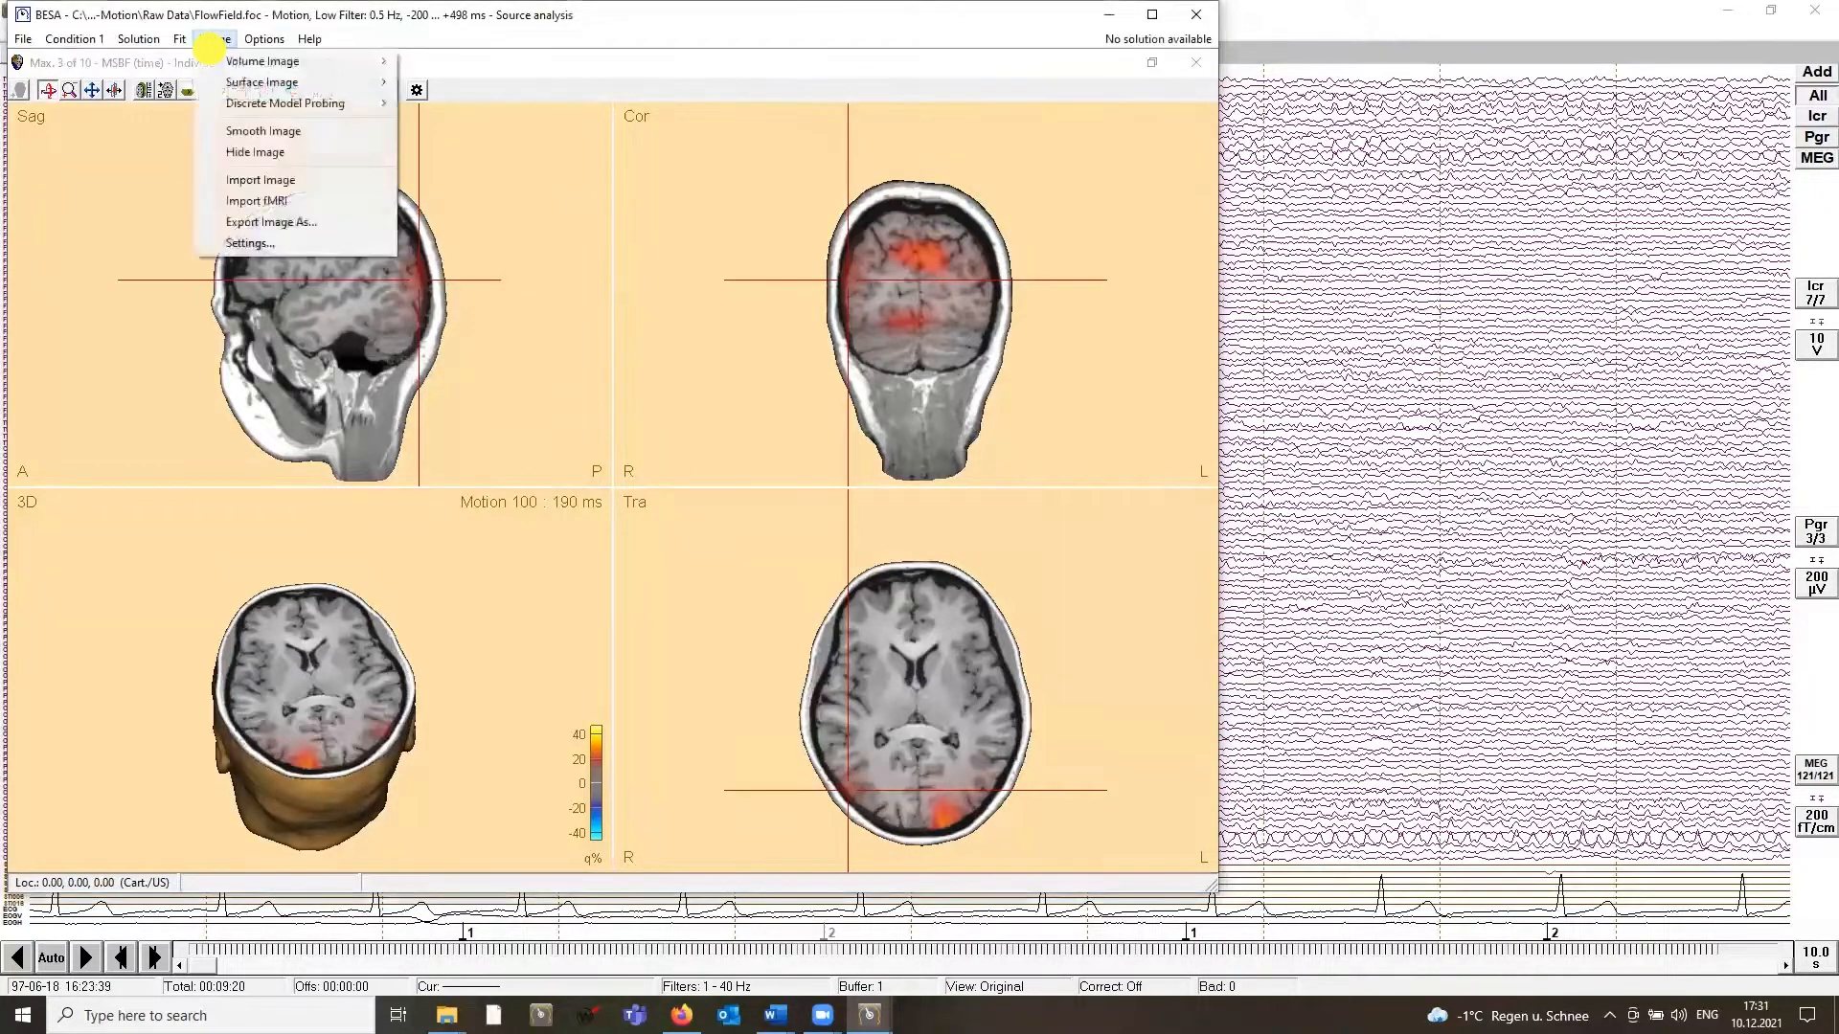
{"action": "left_click", "coordinate": [258, 247]}
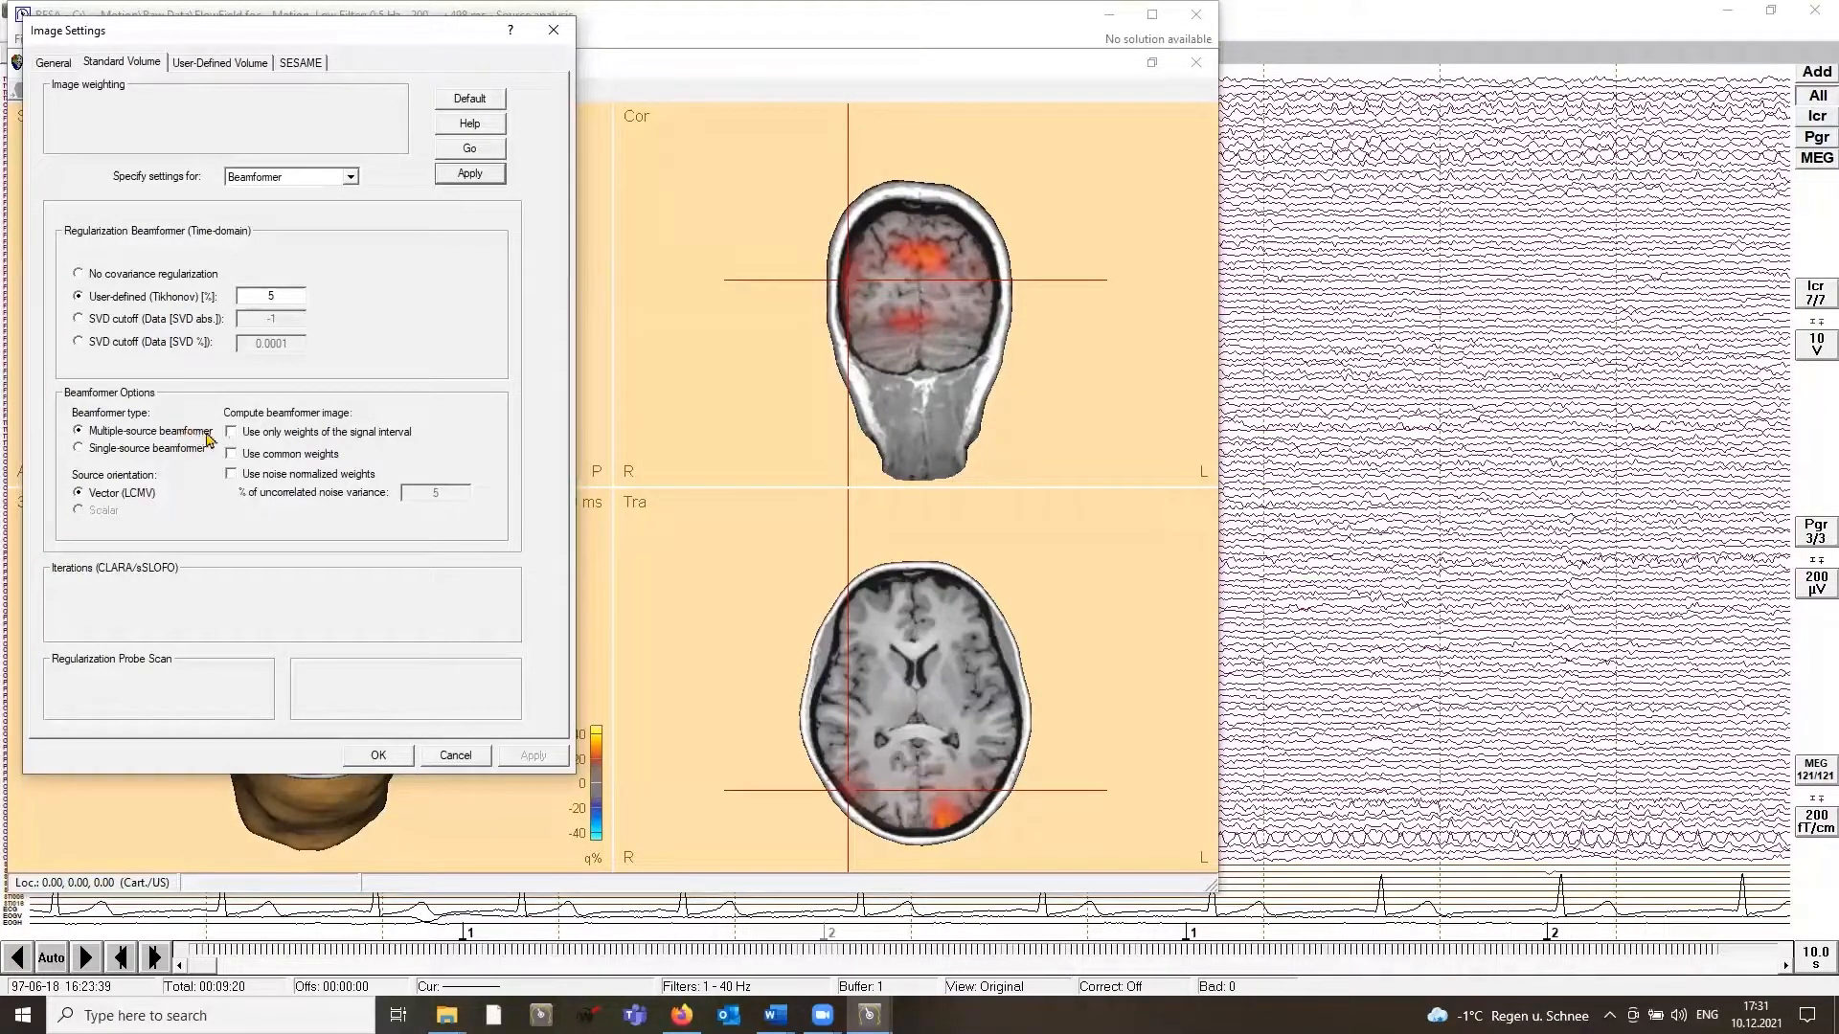
{"action": "left_click", "coordinate": [231, 454]}
{"action": "left_click", "coordinate": [463, 176]}
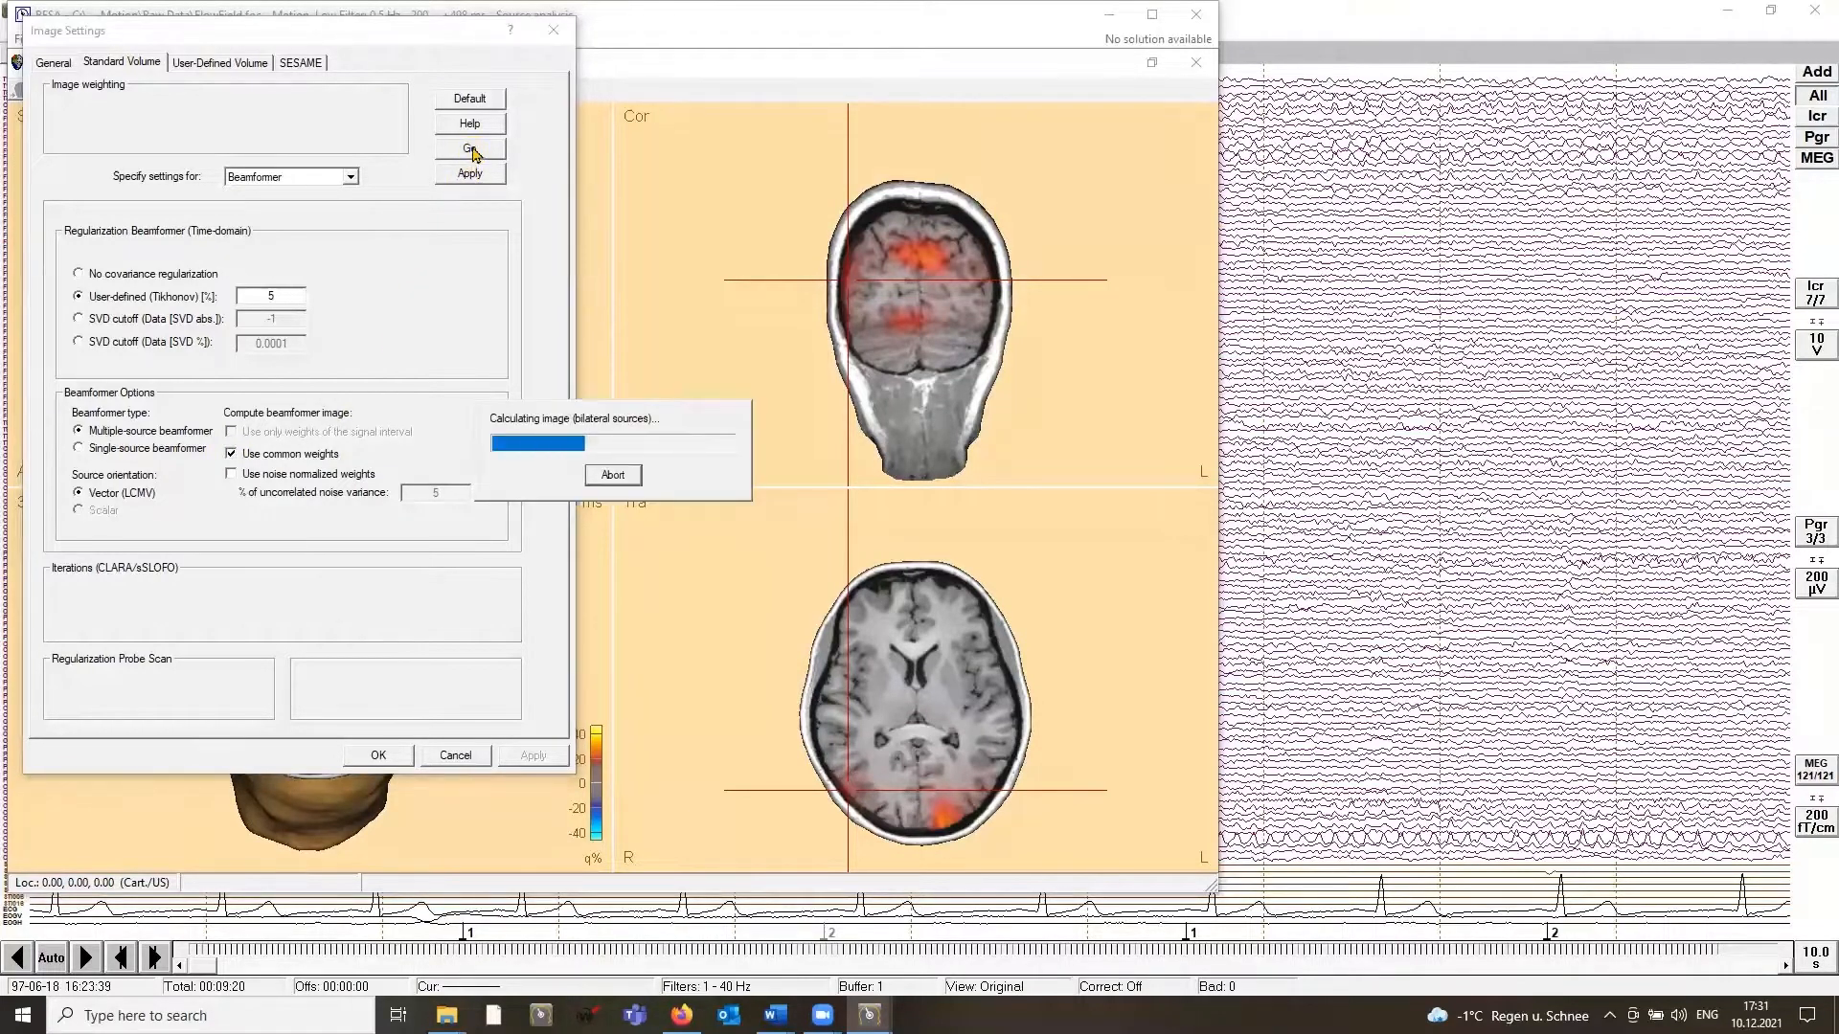
{"action": "left_click", "coordinate": [378, 756]}
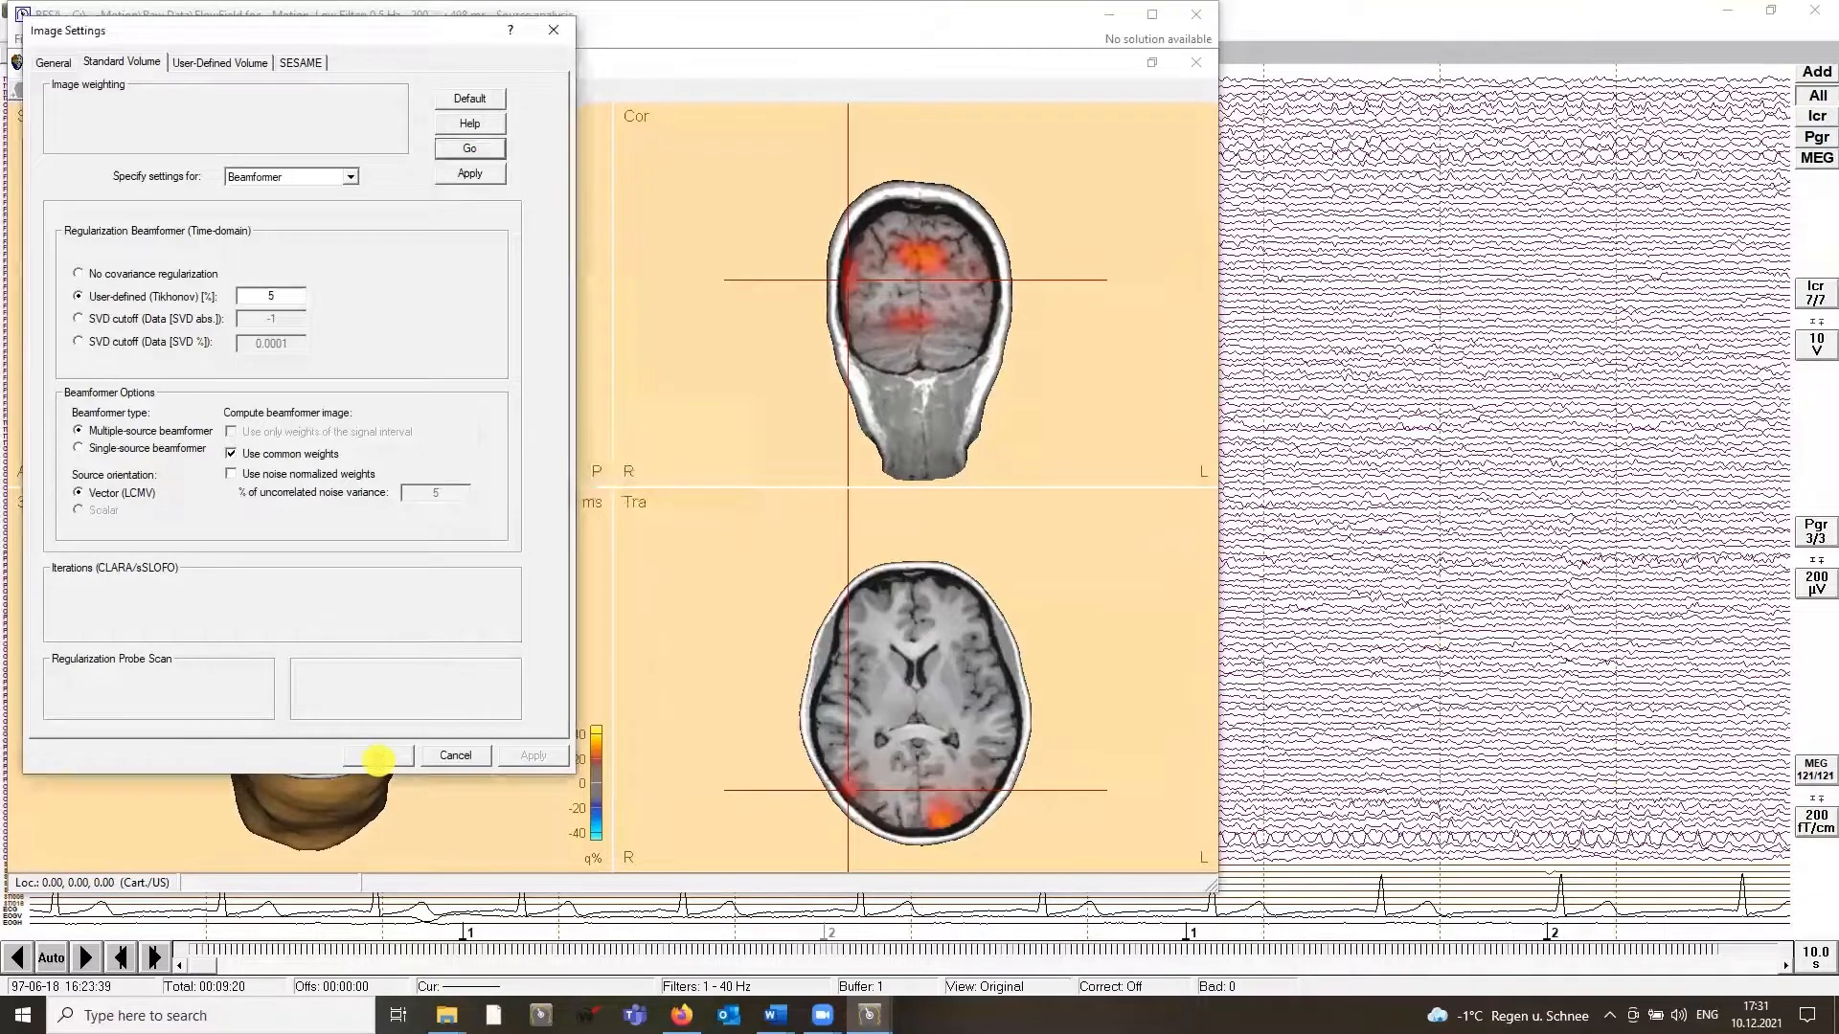
Step: Step through the maxima of the recomputed beamformer image to examine their locations
{"action": "left_click", "coordinate": [319, 90]}
{"action": "left_click", "coordinate": [319, 94]}
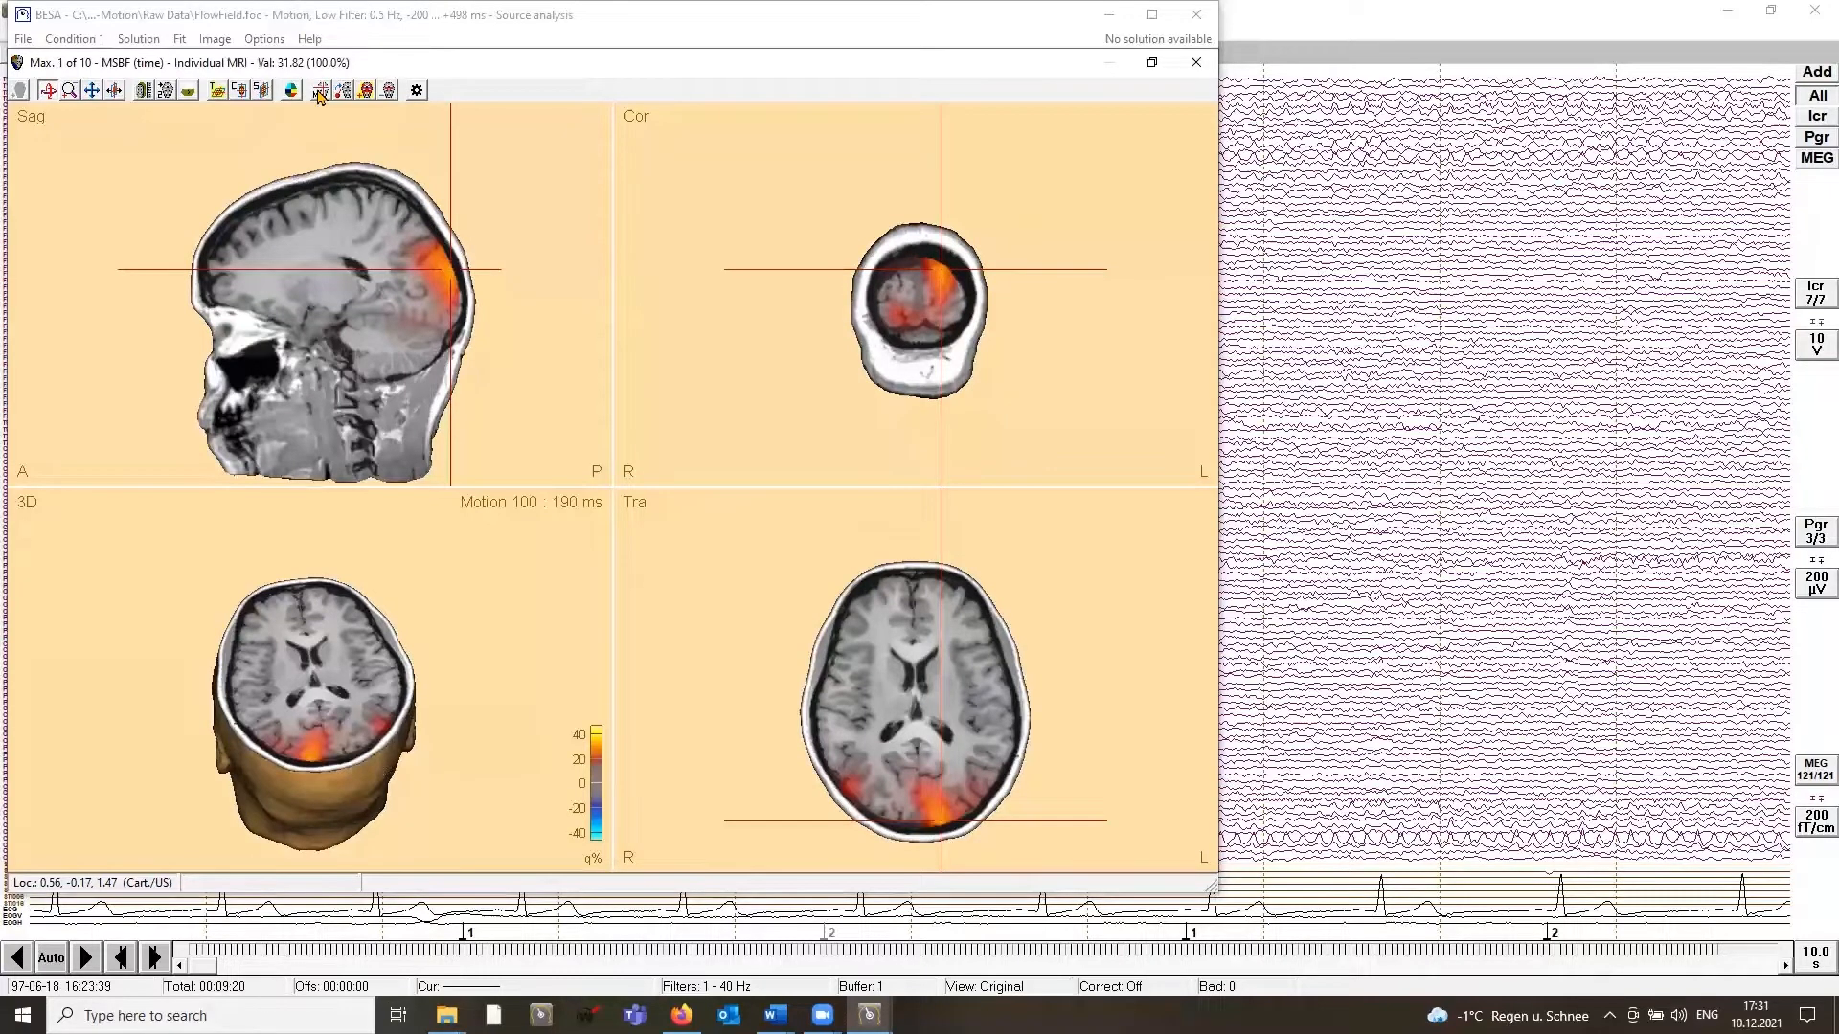
{"action": "left_click", "coordinate": [319, 92]}
{"action": "left_click", "coordinate": [320, 93]}
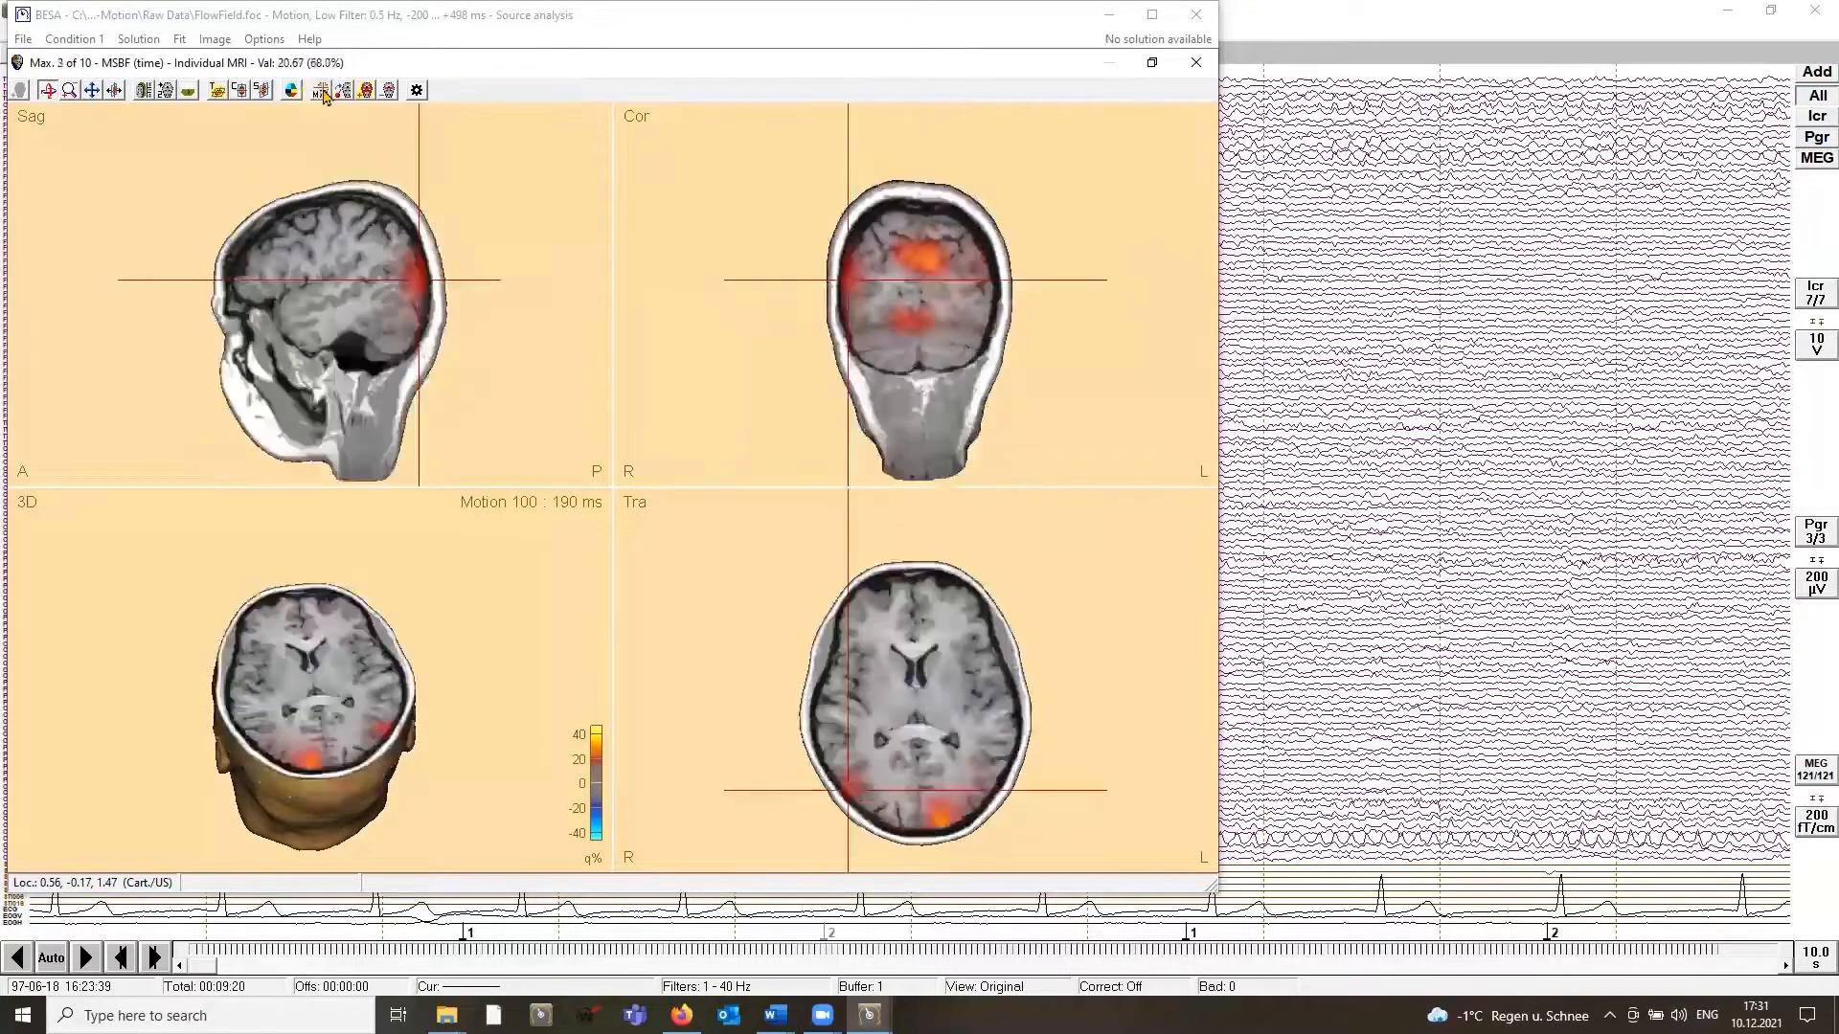
{"action": "left_click", "coordinate": [321, 93]}
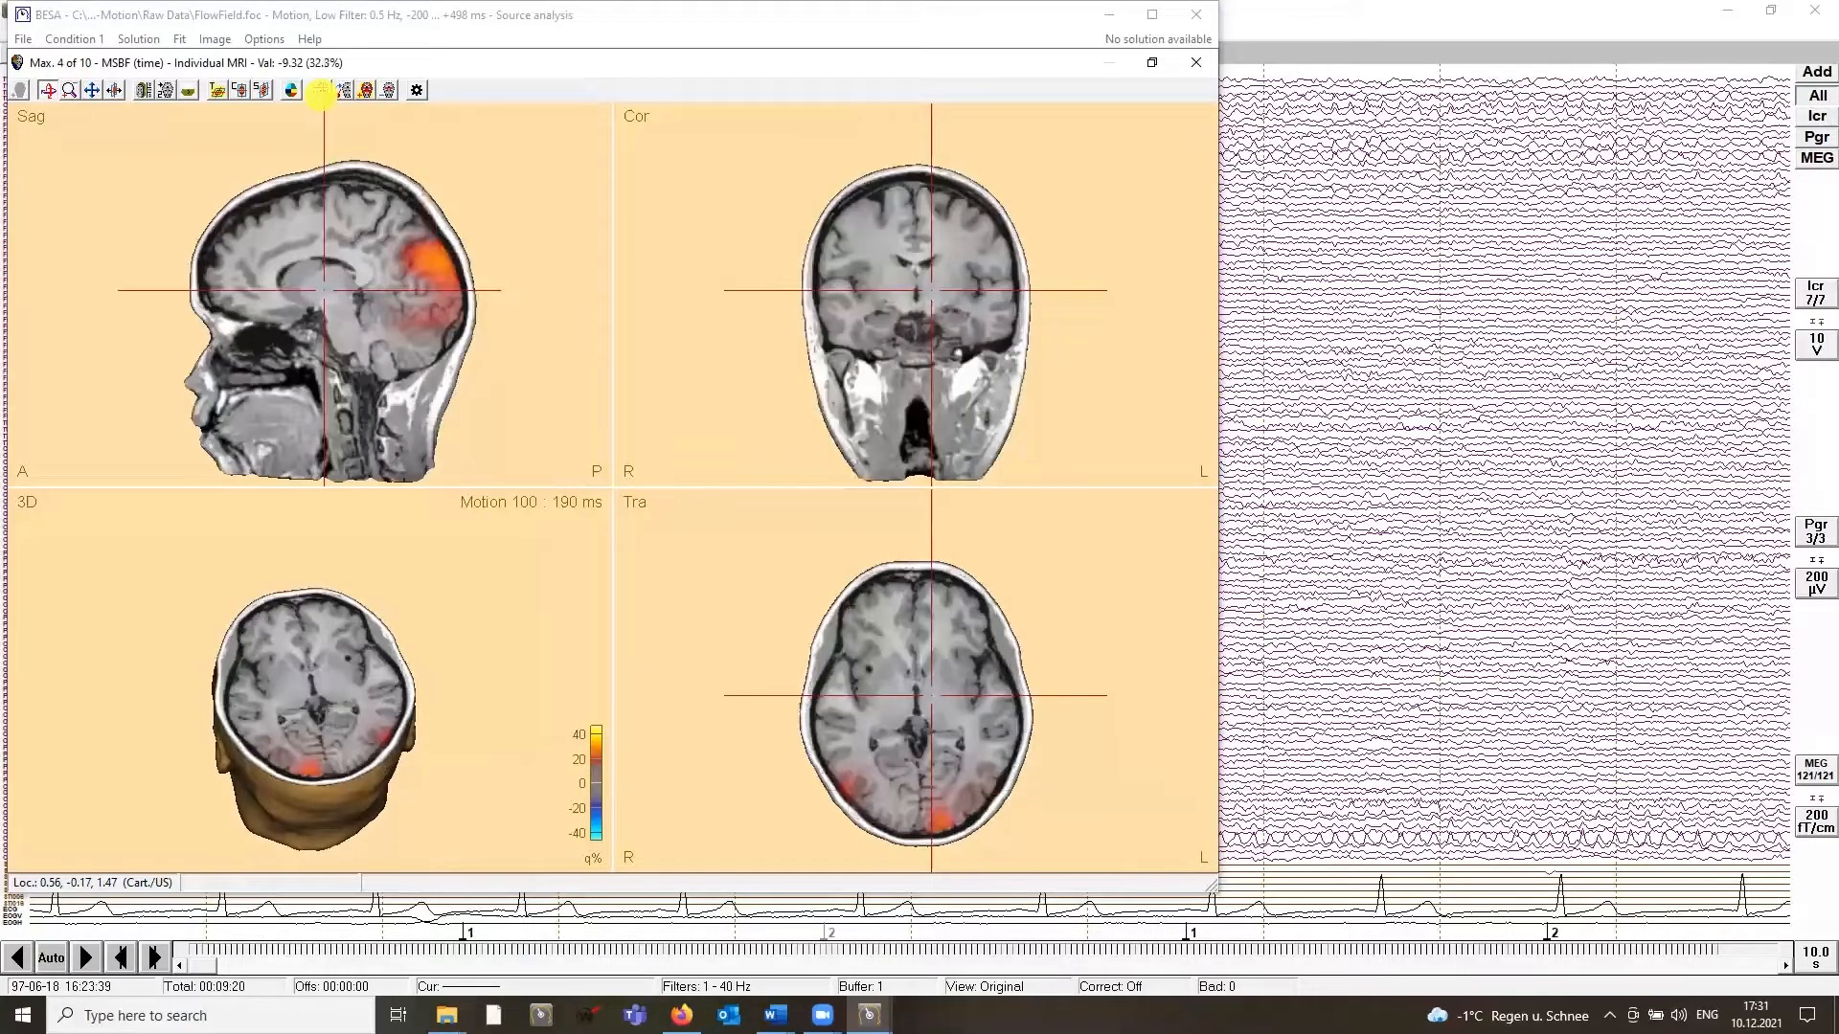
{"action": "left_click", "coordinate": [321, 93]}
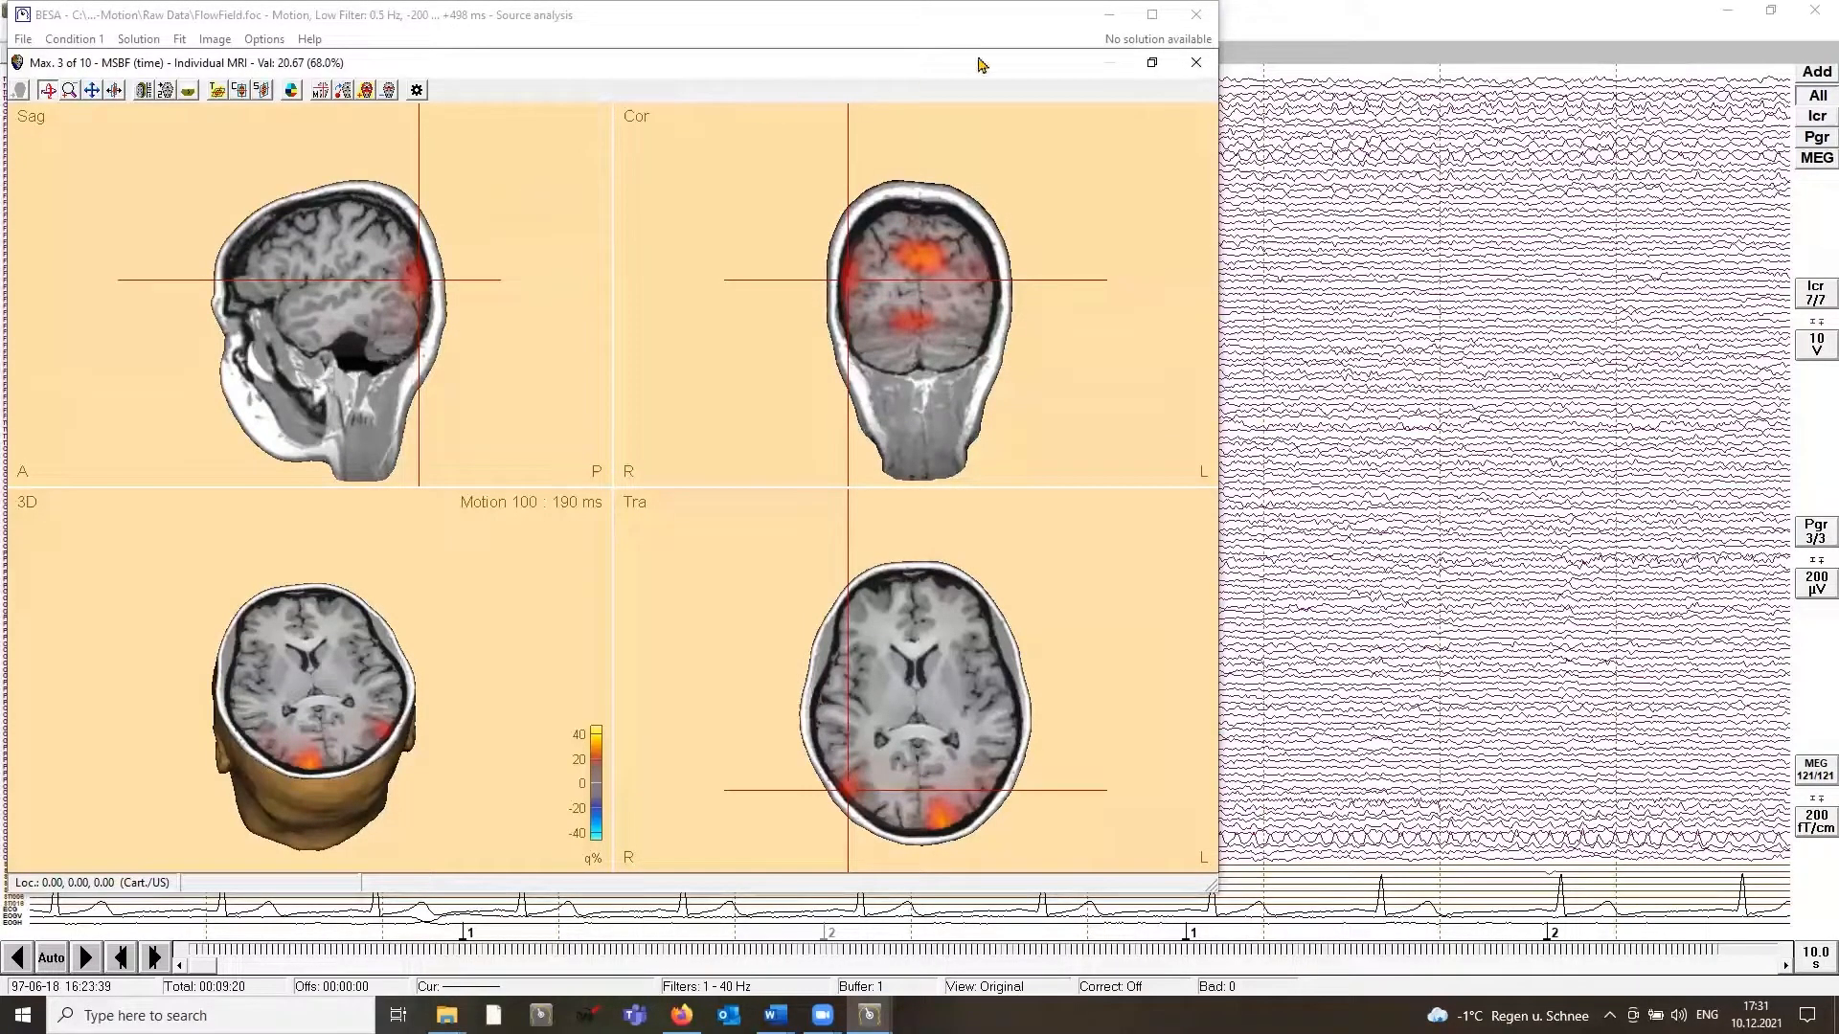
Step: Enable noise normalized weights in the beamformer image settings, alongside common weights, and recompute the image
{"action": "left_click", "coordinate": [1154, 64]}
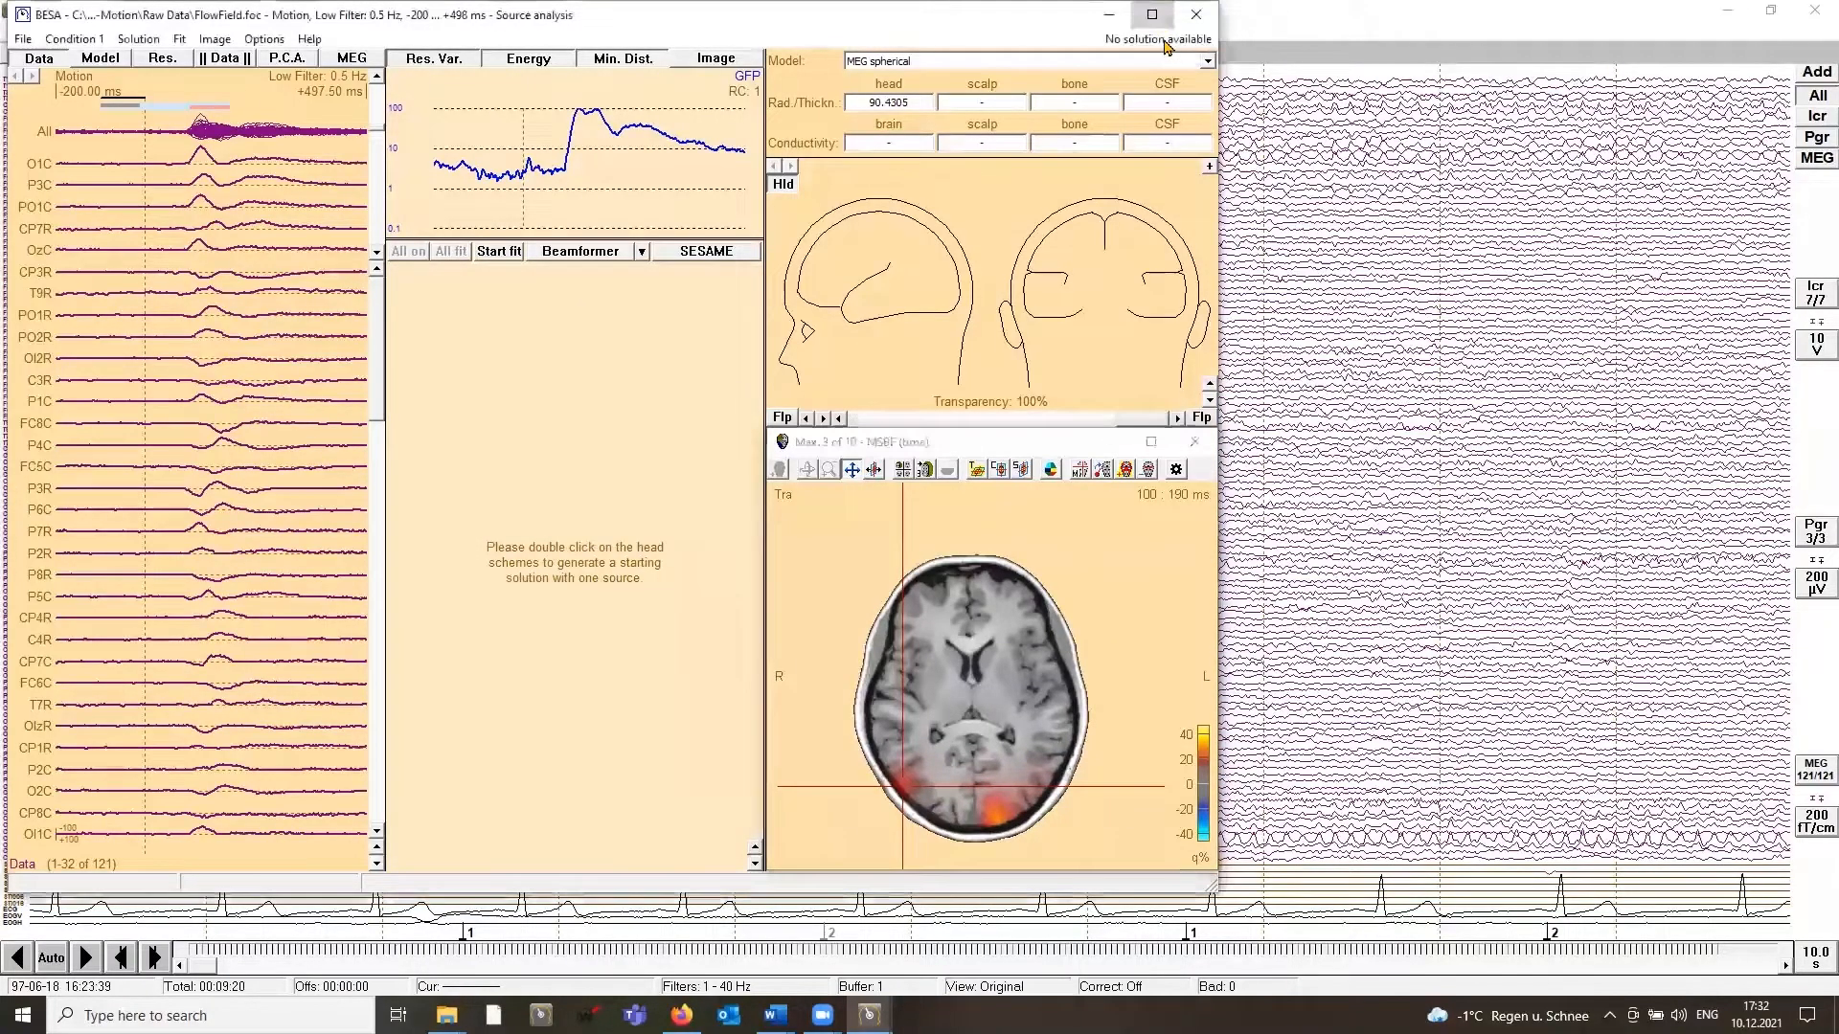
{"action": "left_click", "coordinate": [1152, 15]}
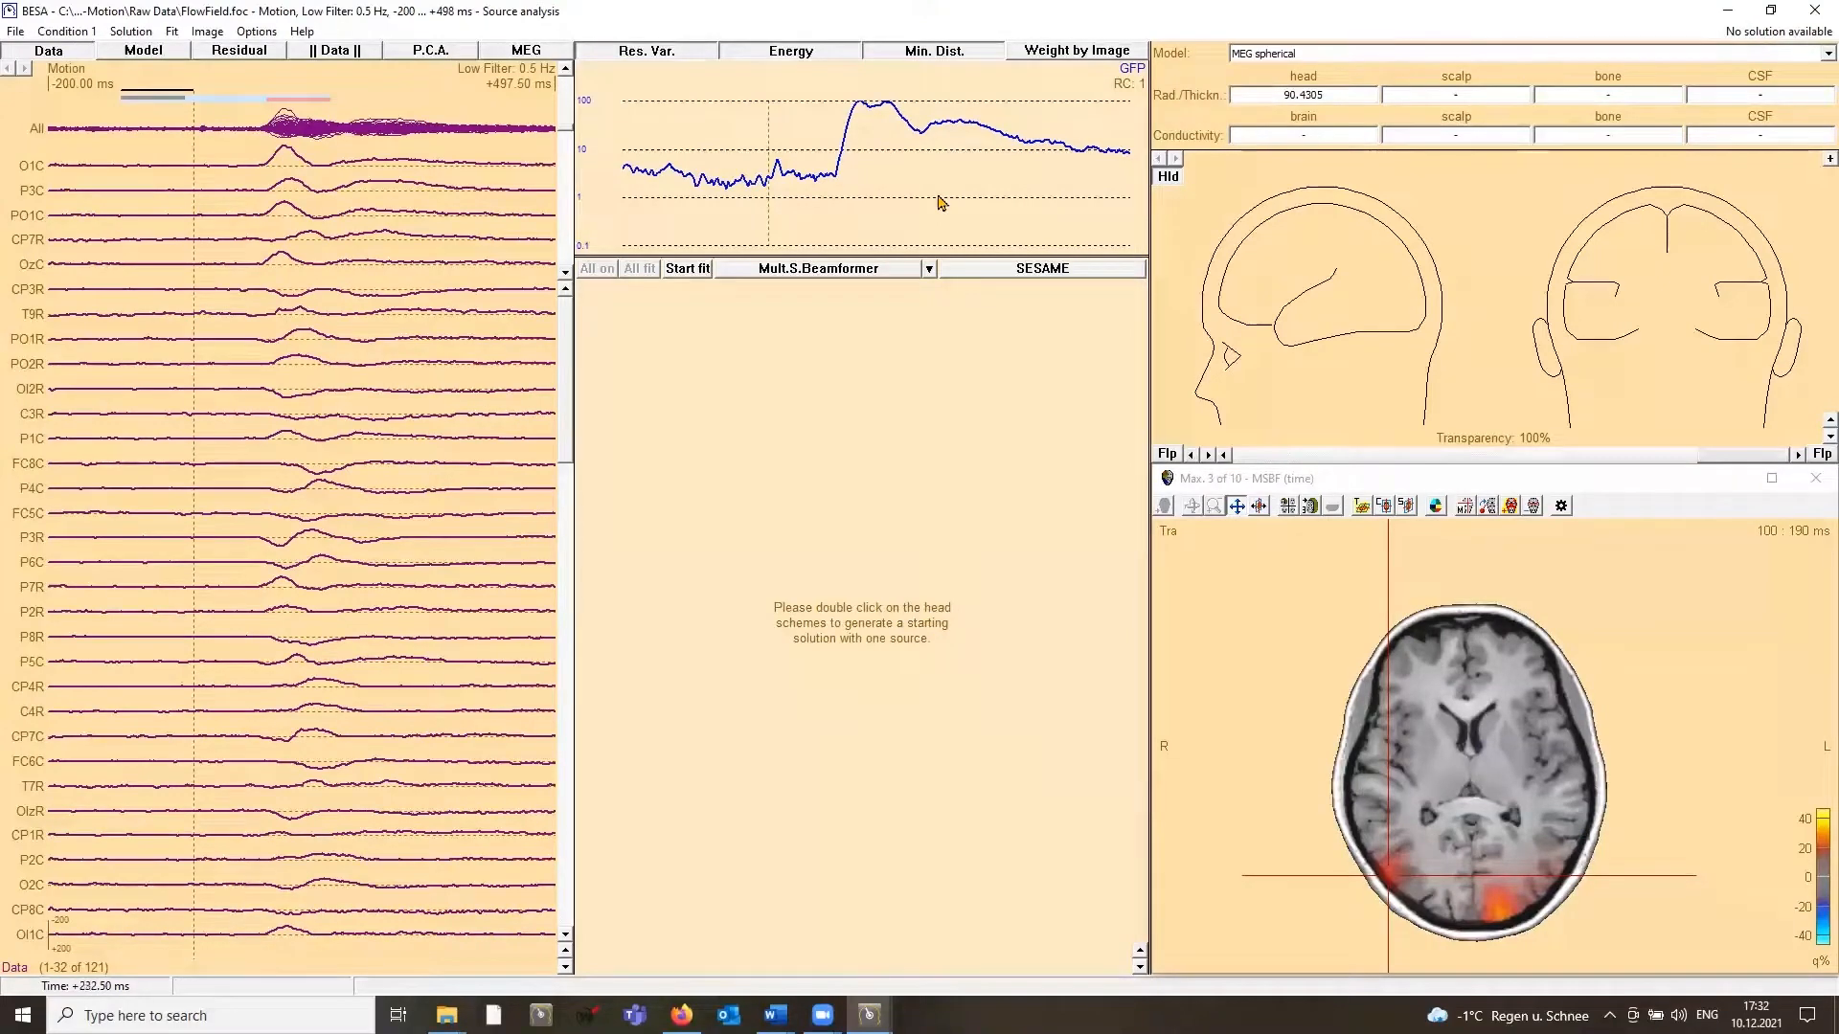
{"action": "left_click", "coordinate": [208, 31]}
{"action": "left_click", "coordinate": [257, 235]}
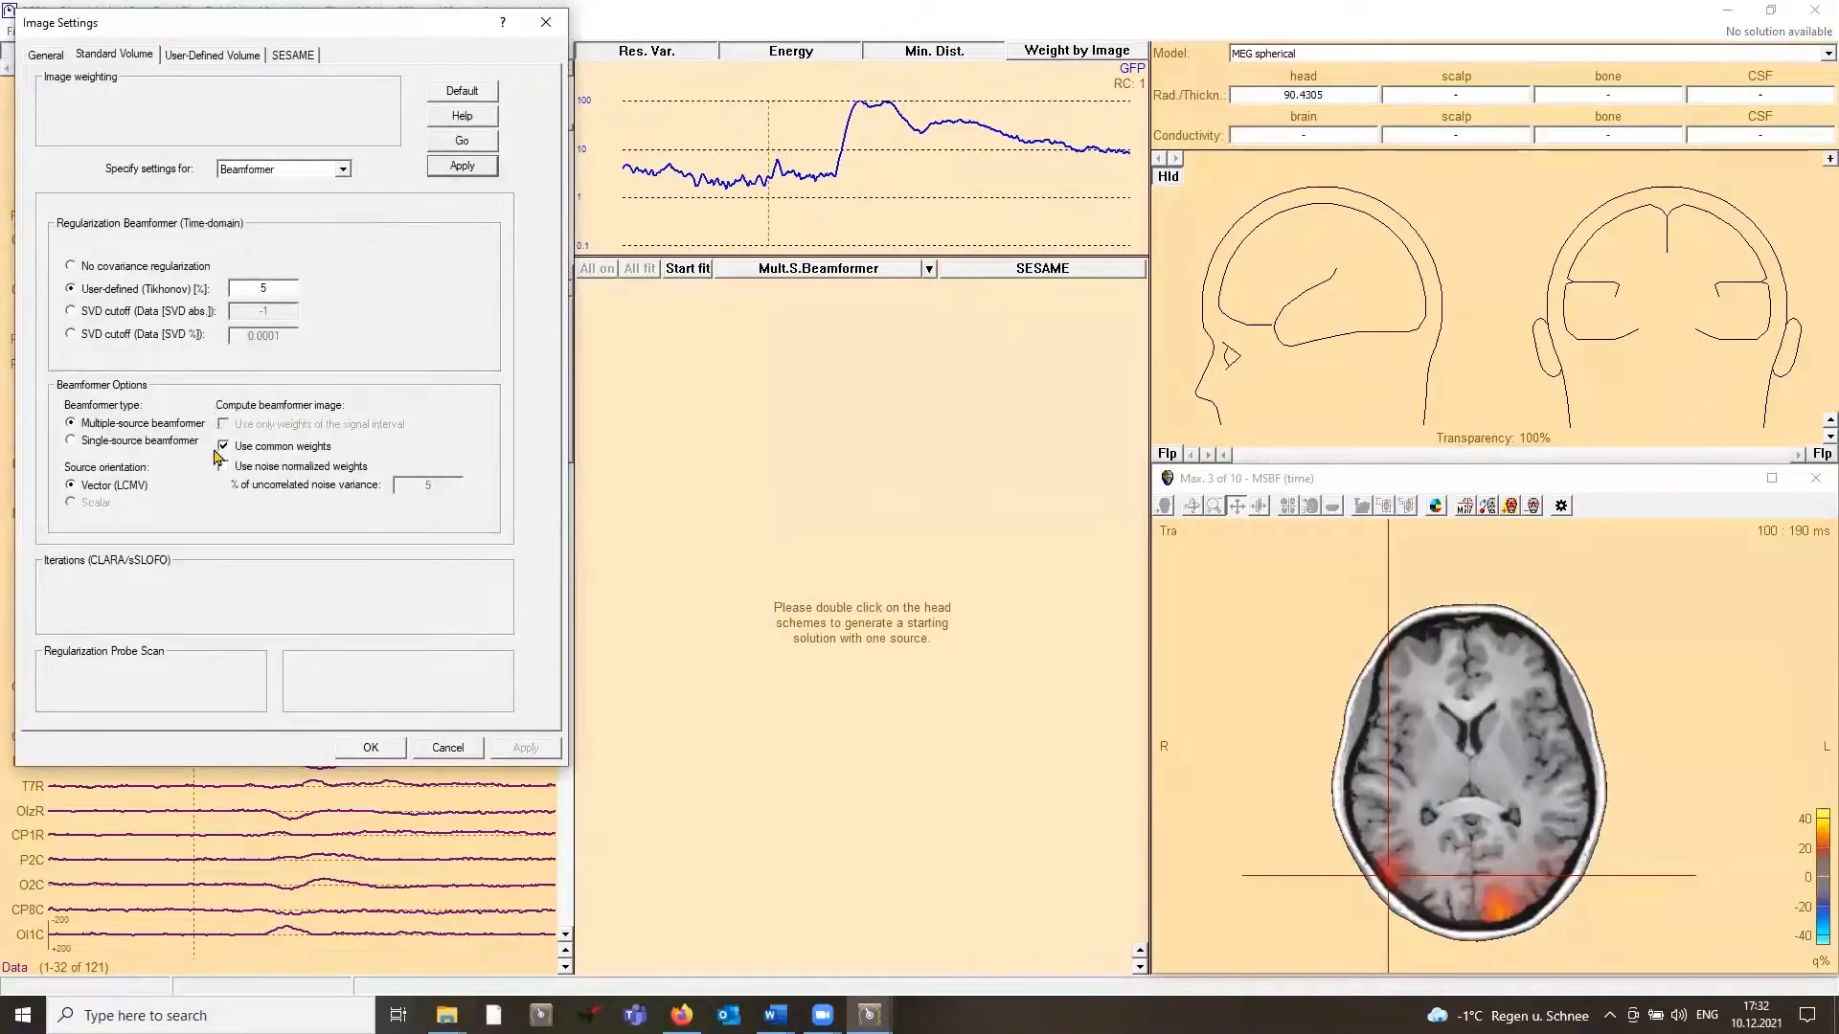
{"action": "left_click", "coordinate": [224, 467]}
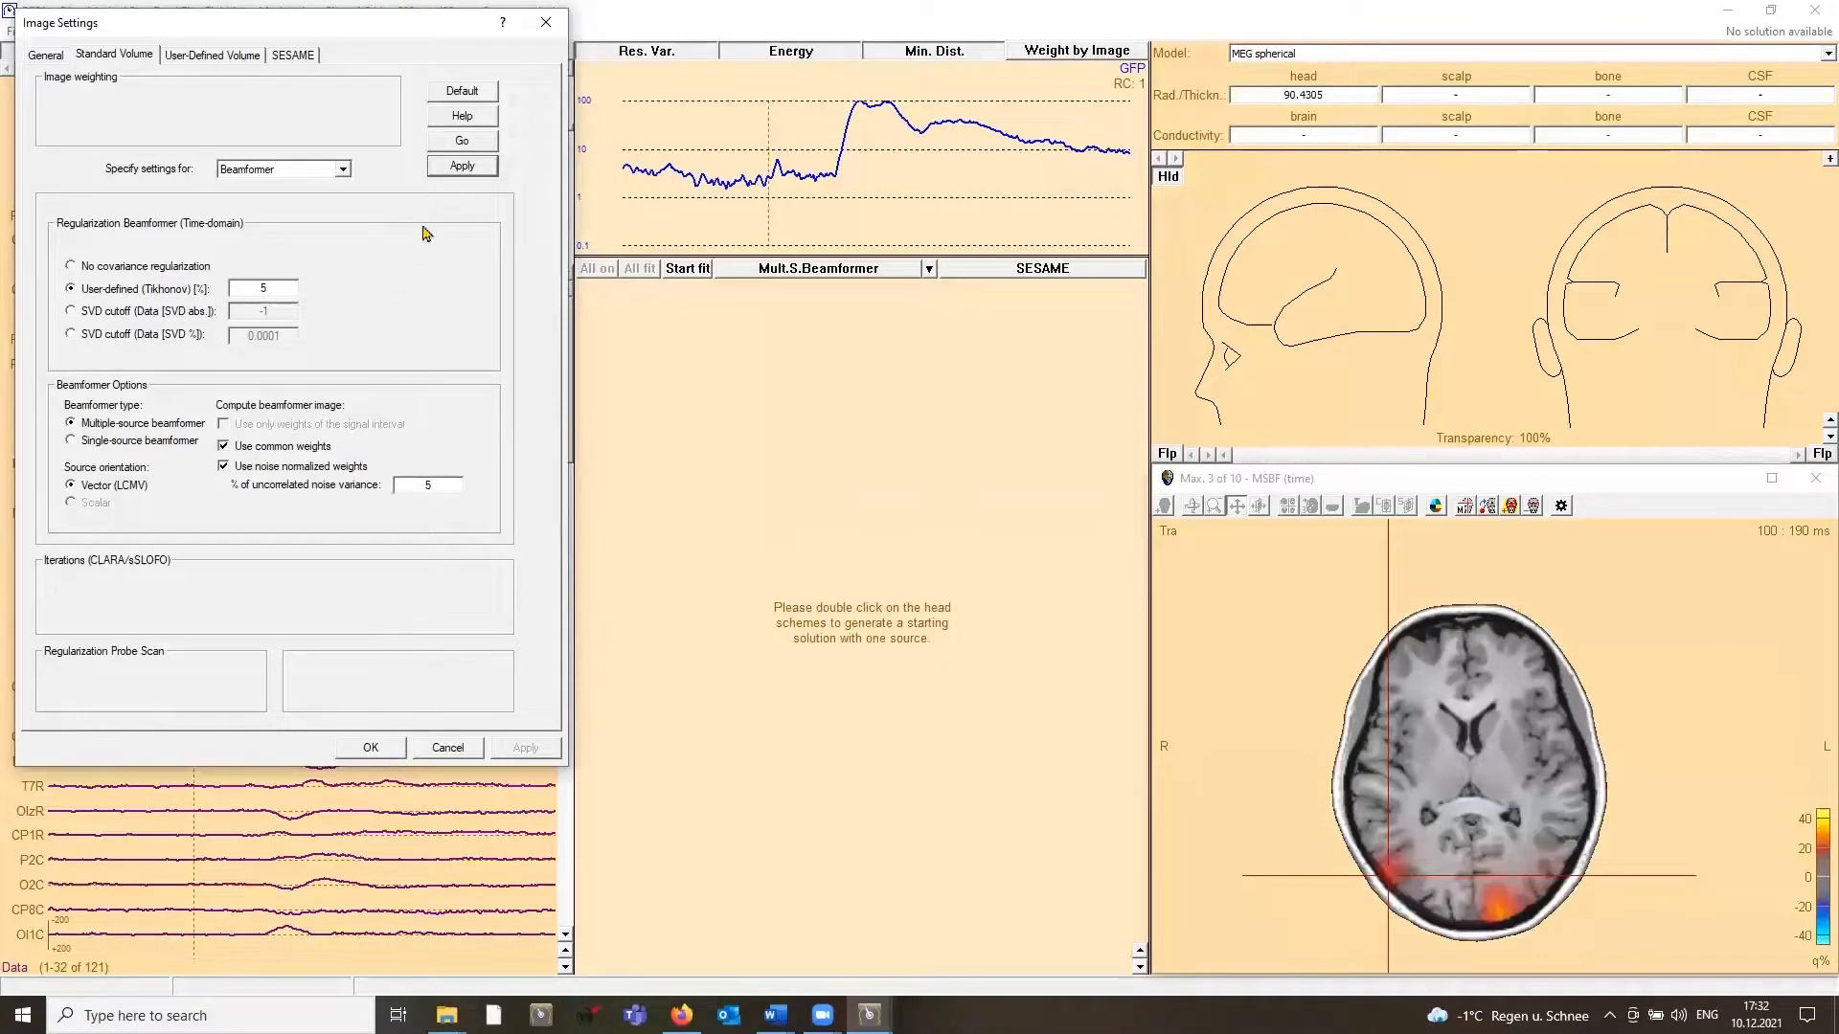
{"action": "left_click", "coordinate": [462, 143]}
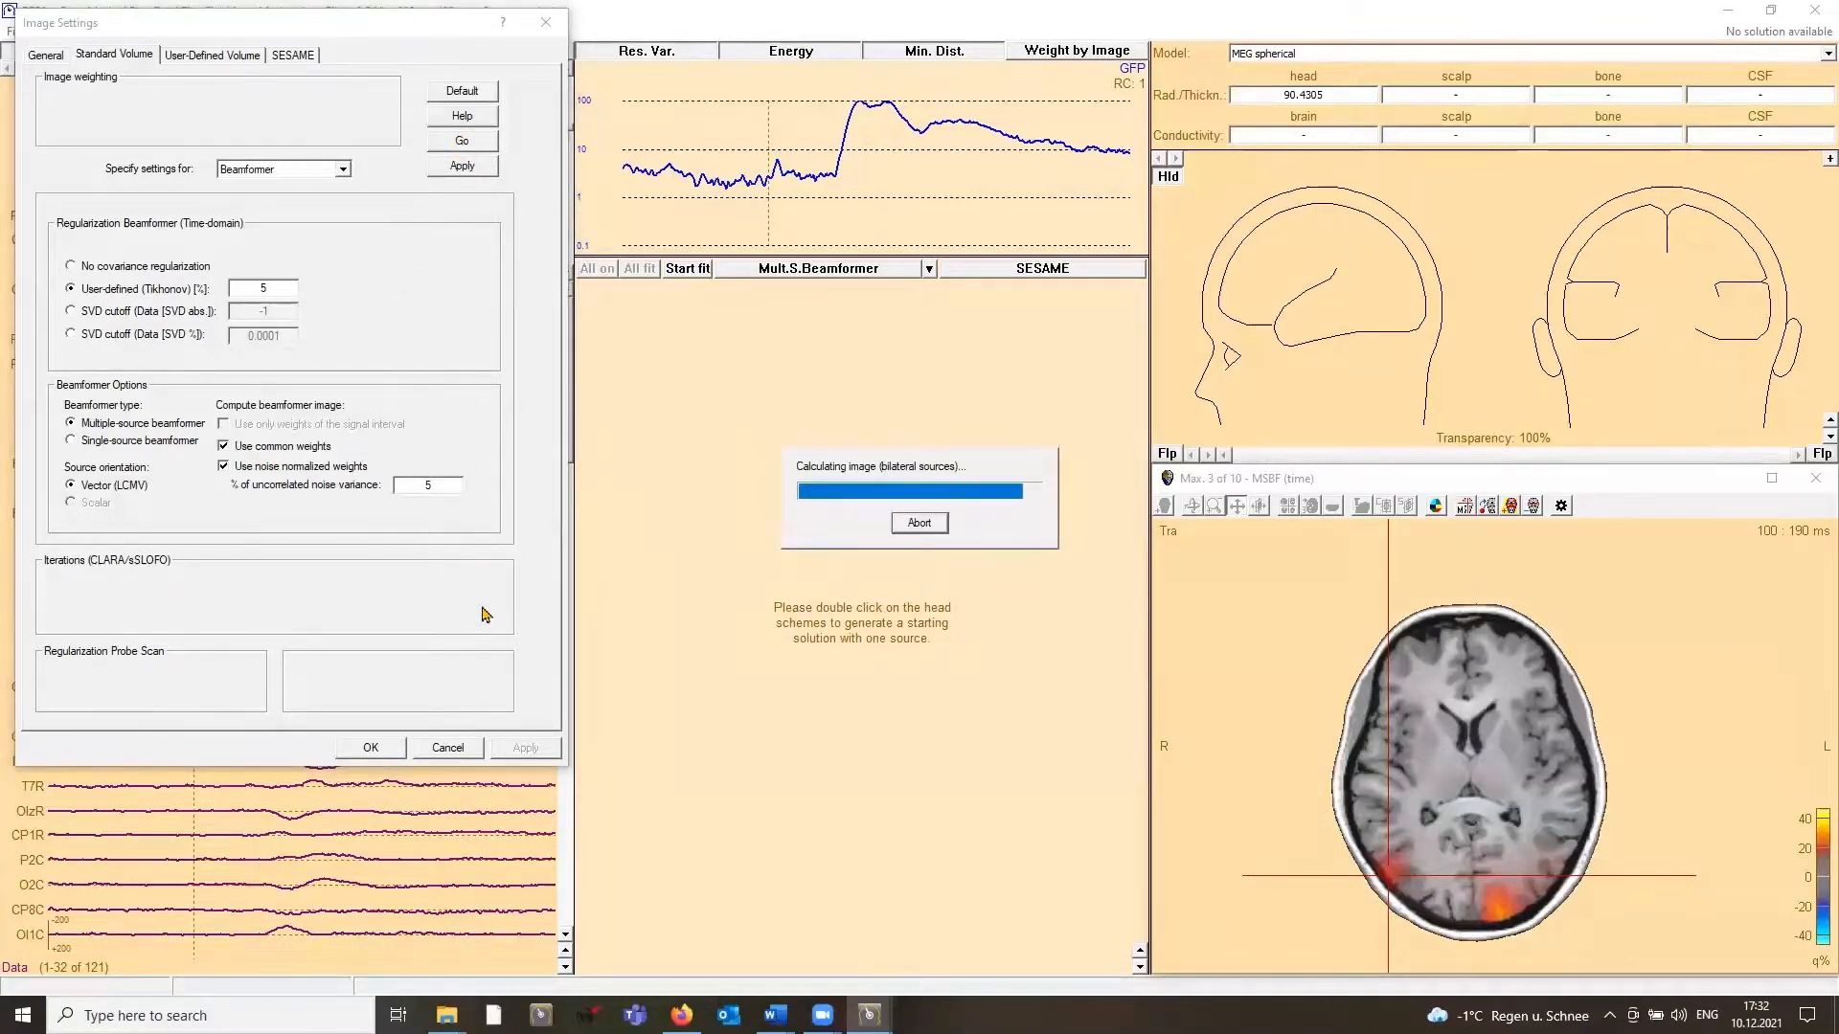
{"action": "left_click", "coordinate": [371, 747]}
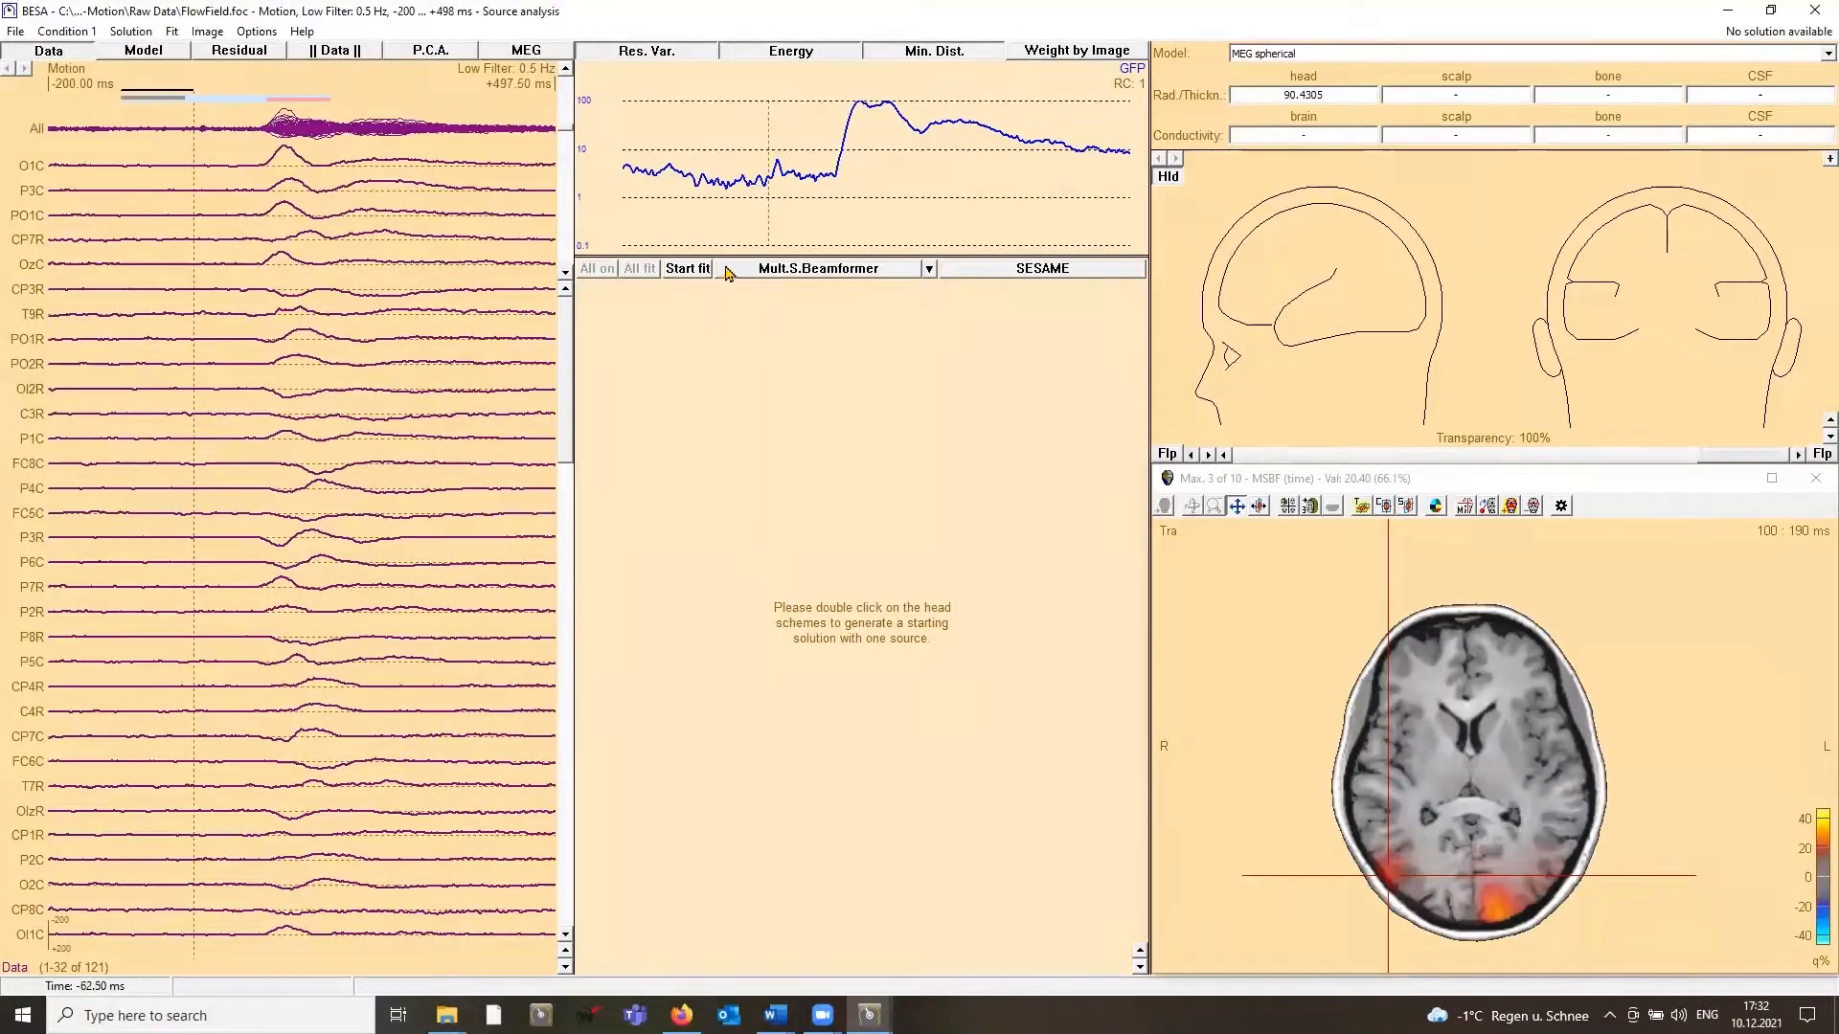
Step: Examine the beamformer image at latencies from 117.5 to 165 ms, showing all slice planes together with the 3D head
{"action": "left_click", "coordinate": [848, 127]}
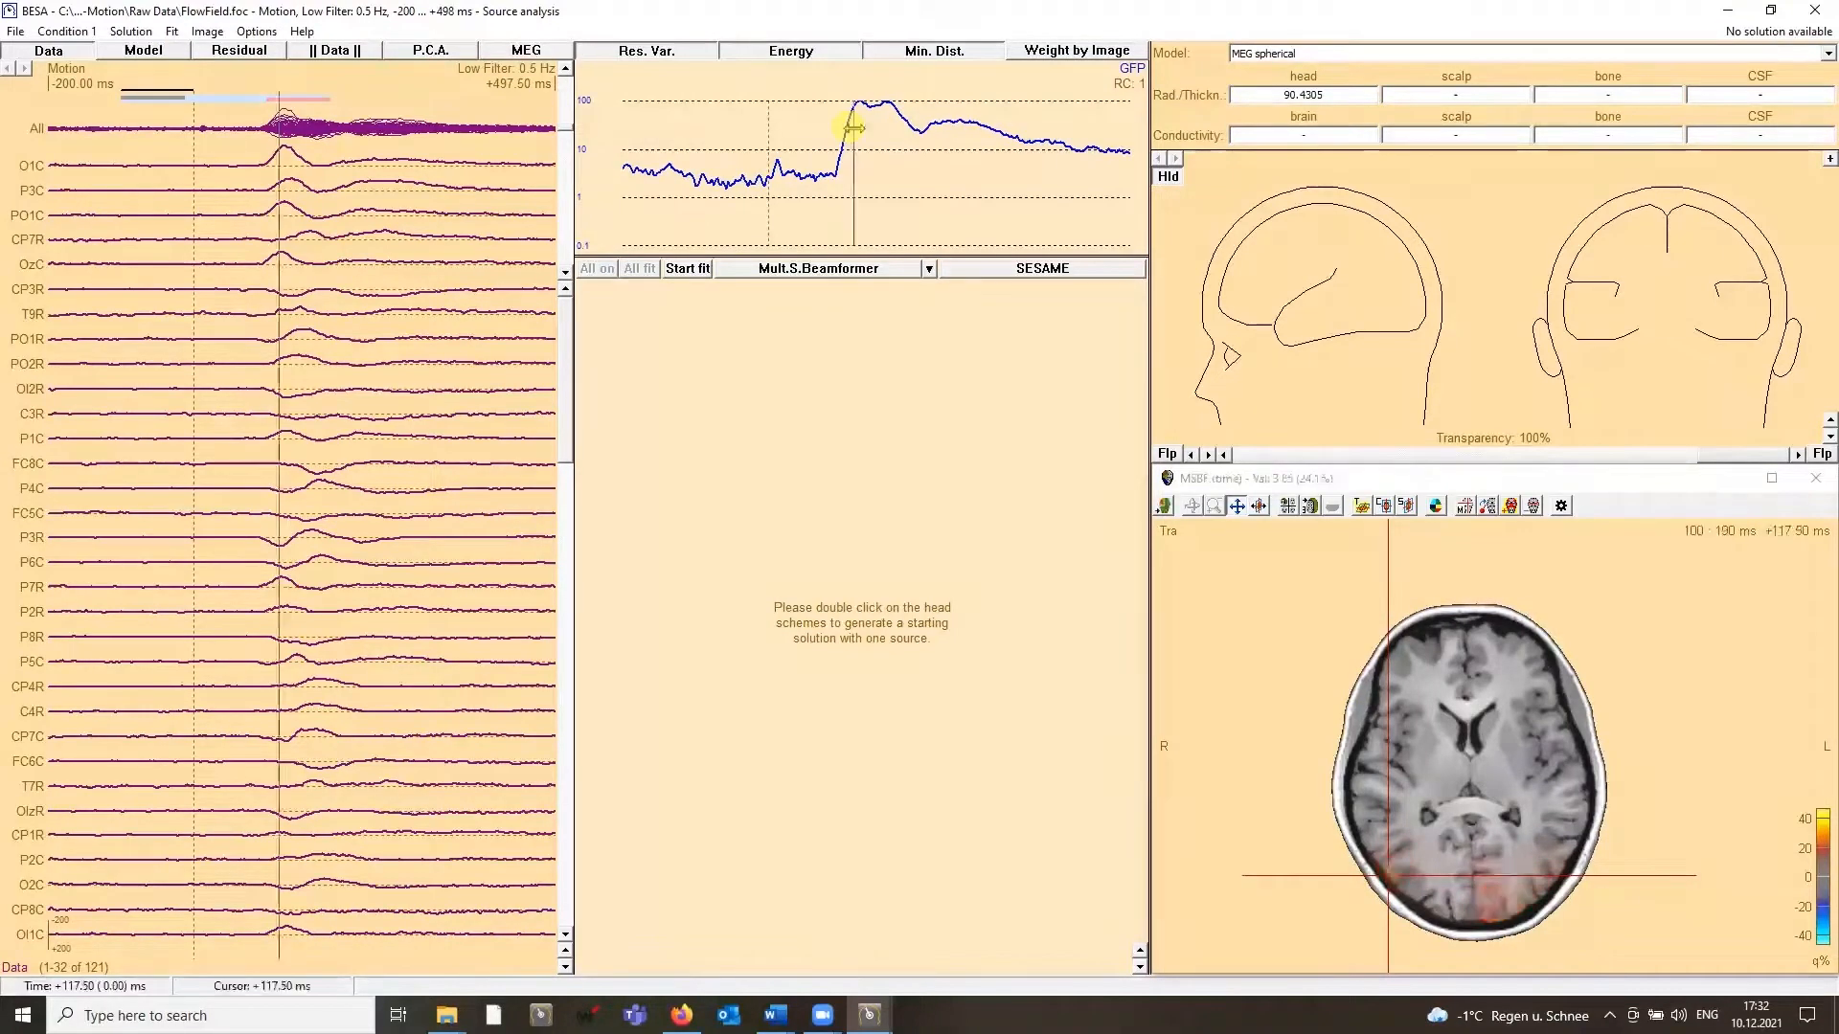
{"action": "left_click_drag", "start_coordinate": [855, 128], "coordinate": [859, 127]}
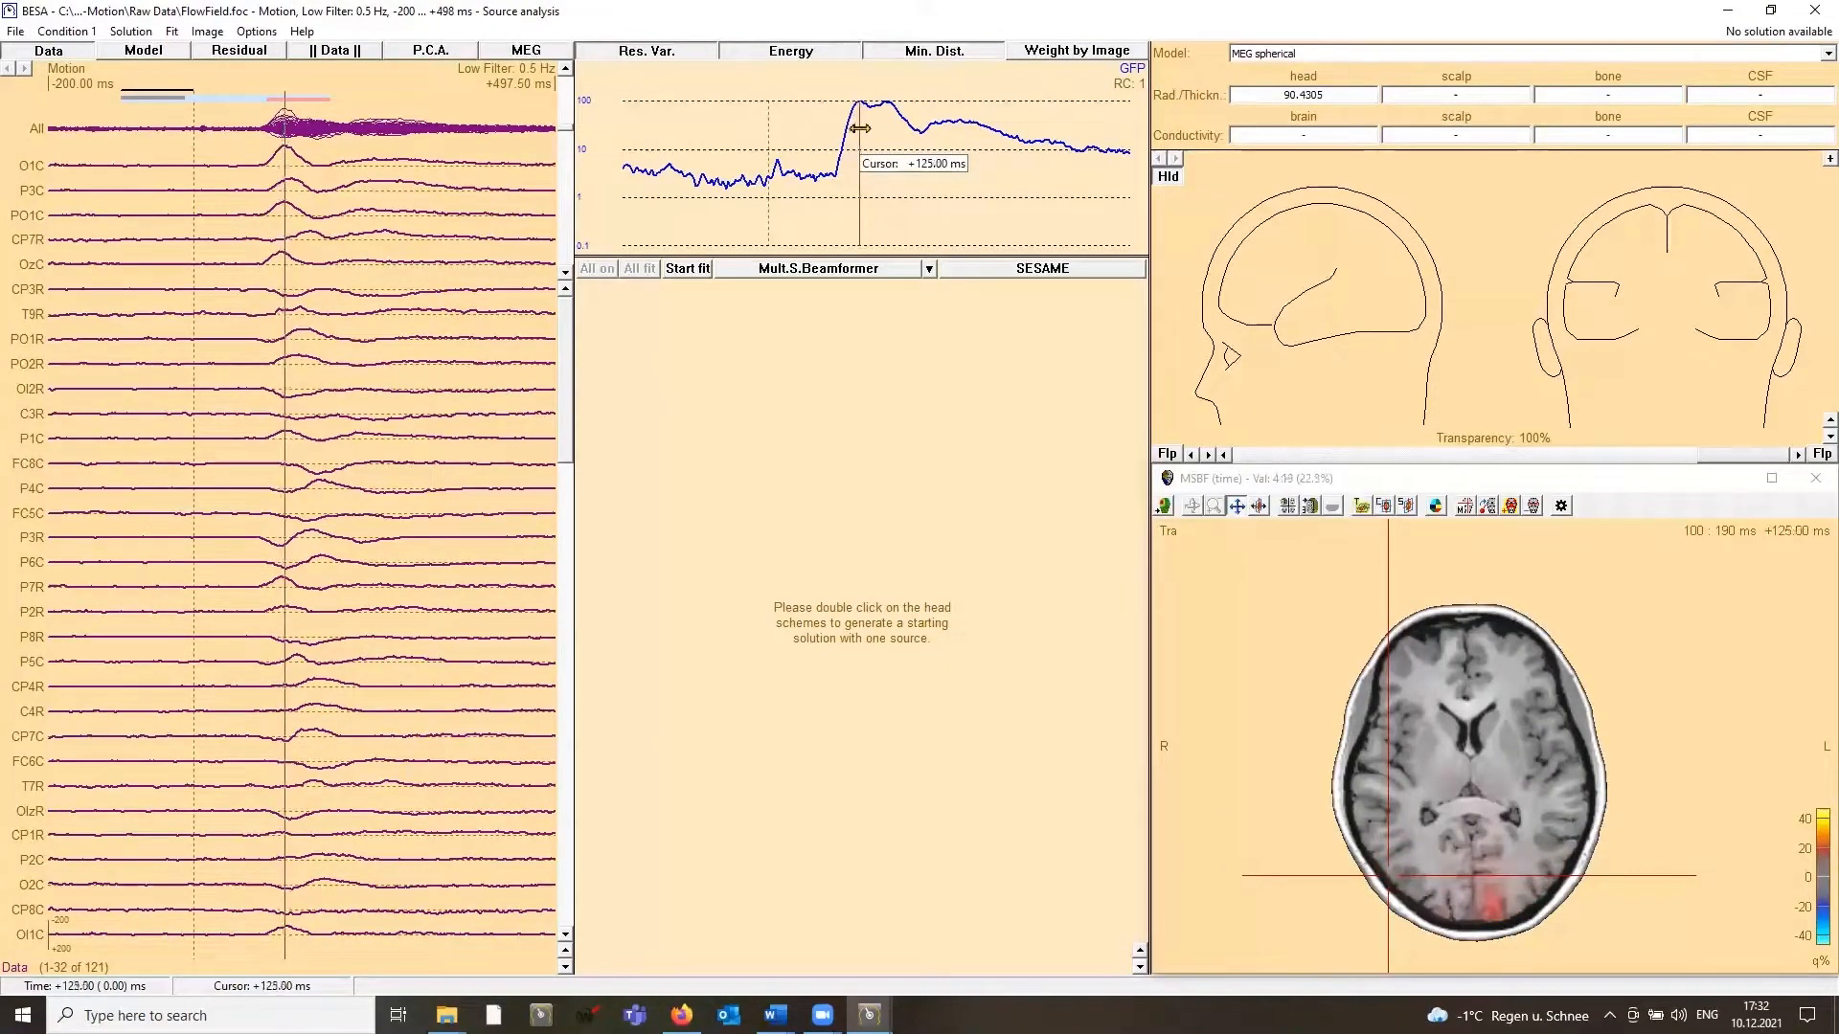
{"action": "left_click", "coordinate": [1288, 506]}
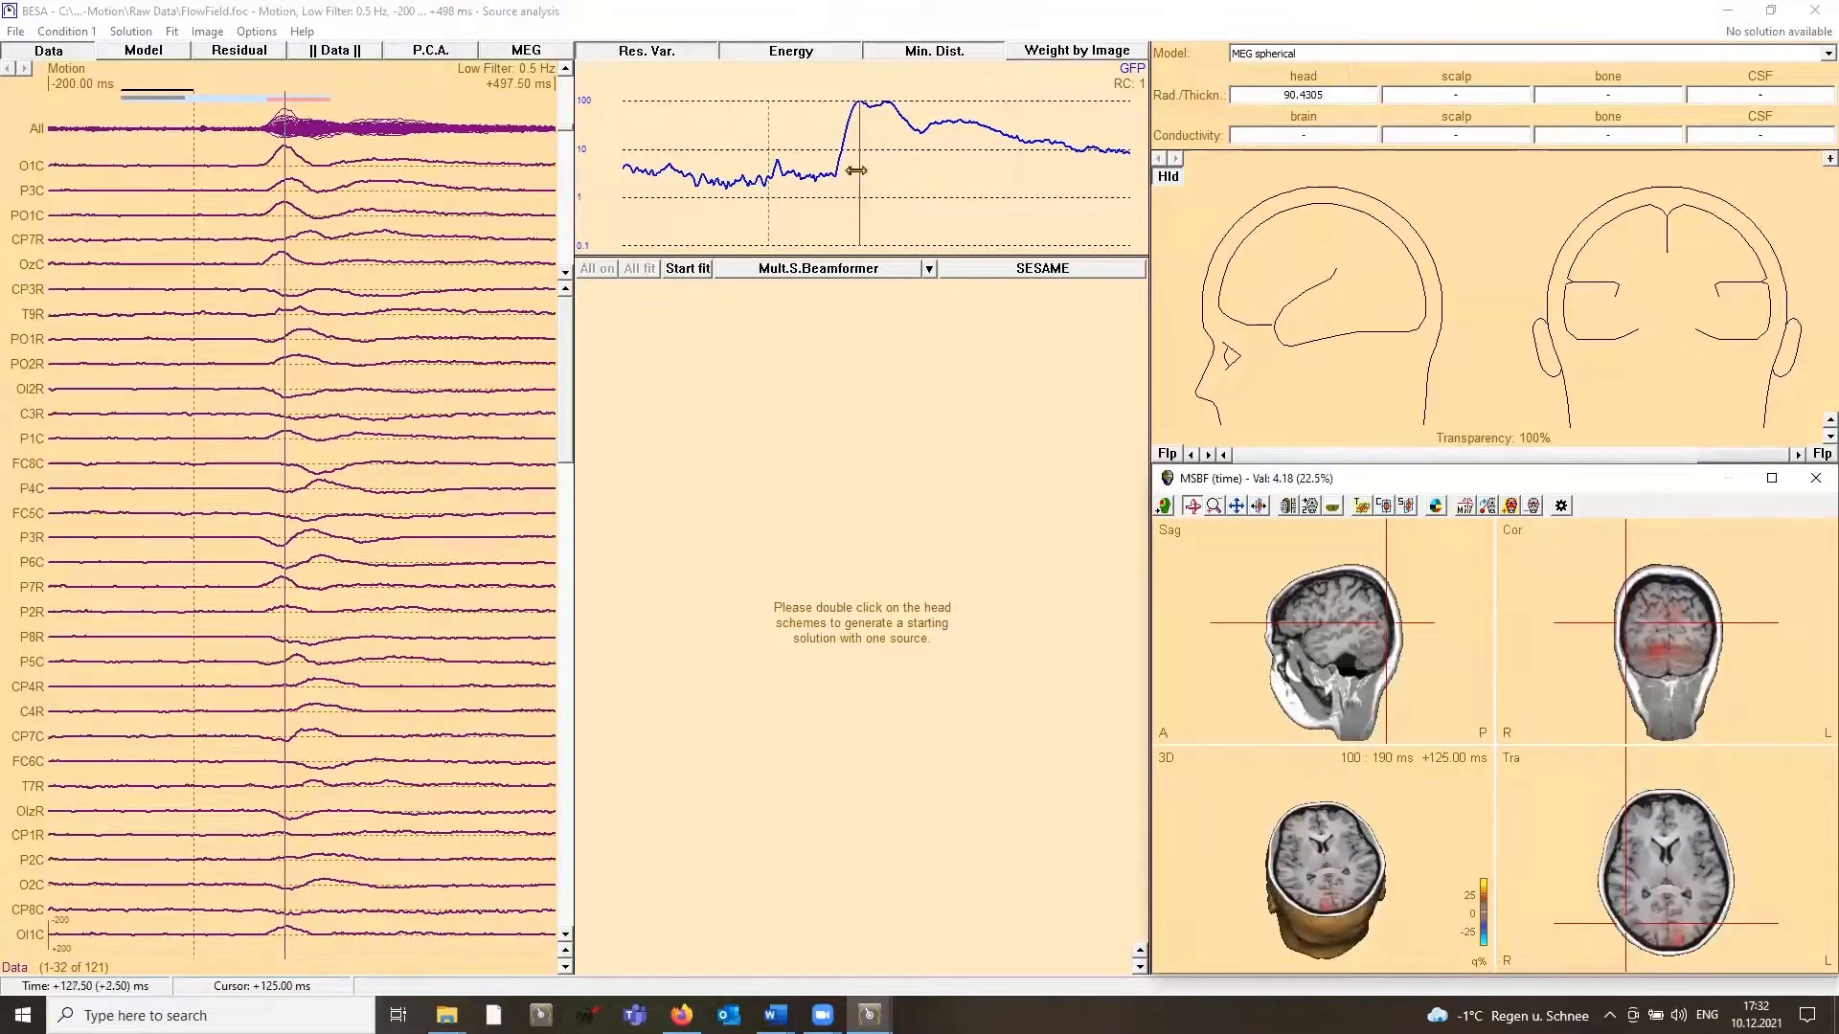
{"action": "left_click_drag", "start_coordinate": [855, 170], "coordinate": [863, 170]}
{"action": "left_click", "coordinate": [1510, 506]}
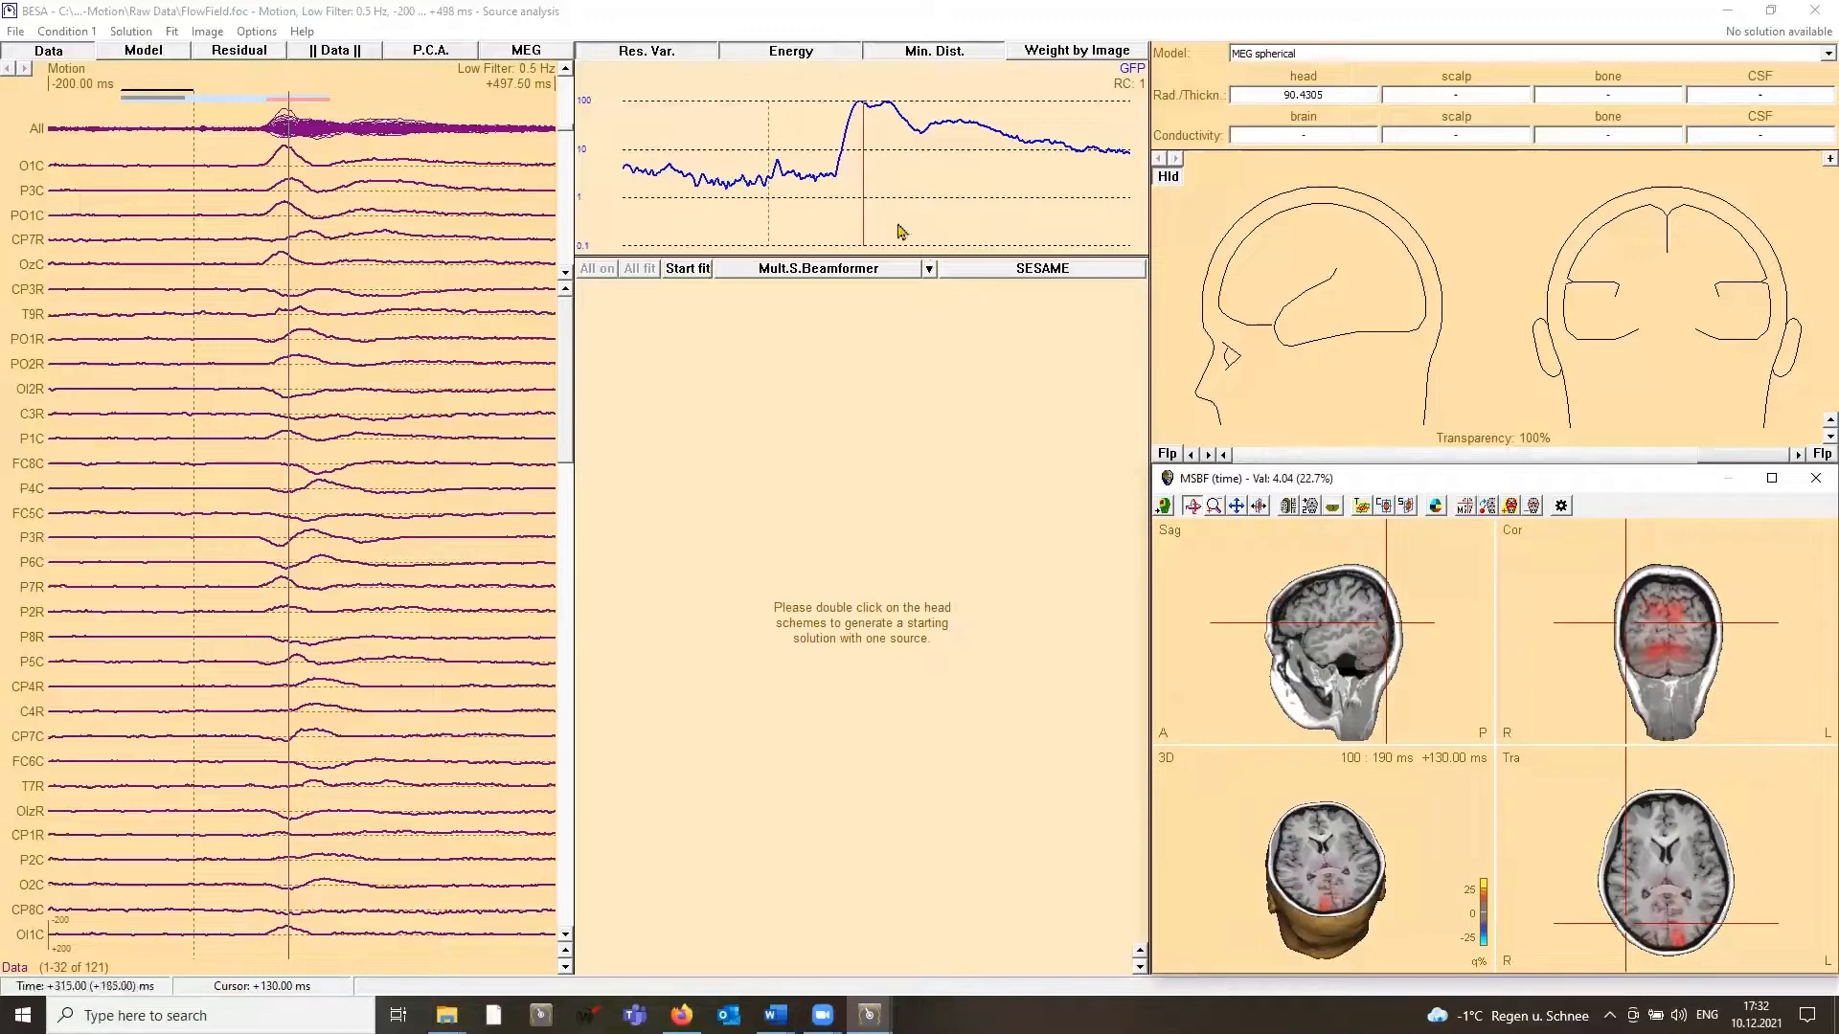
{"action": "left_click_drag", "start_coordinate": [862, 180], "coordinate": [891, 188]}
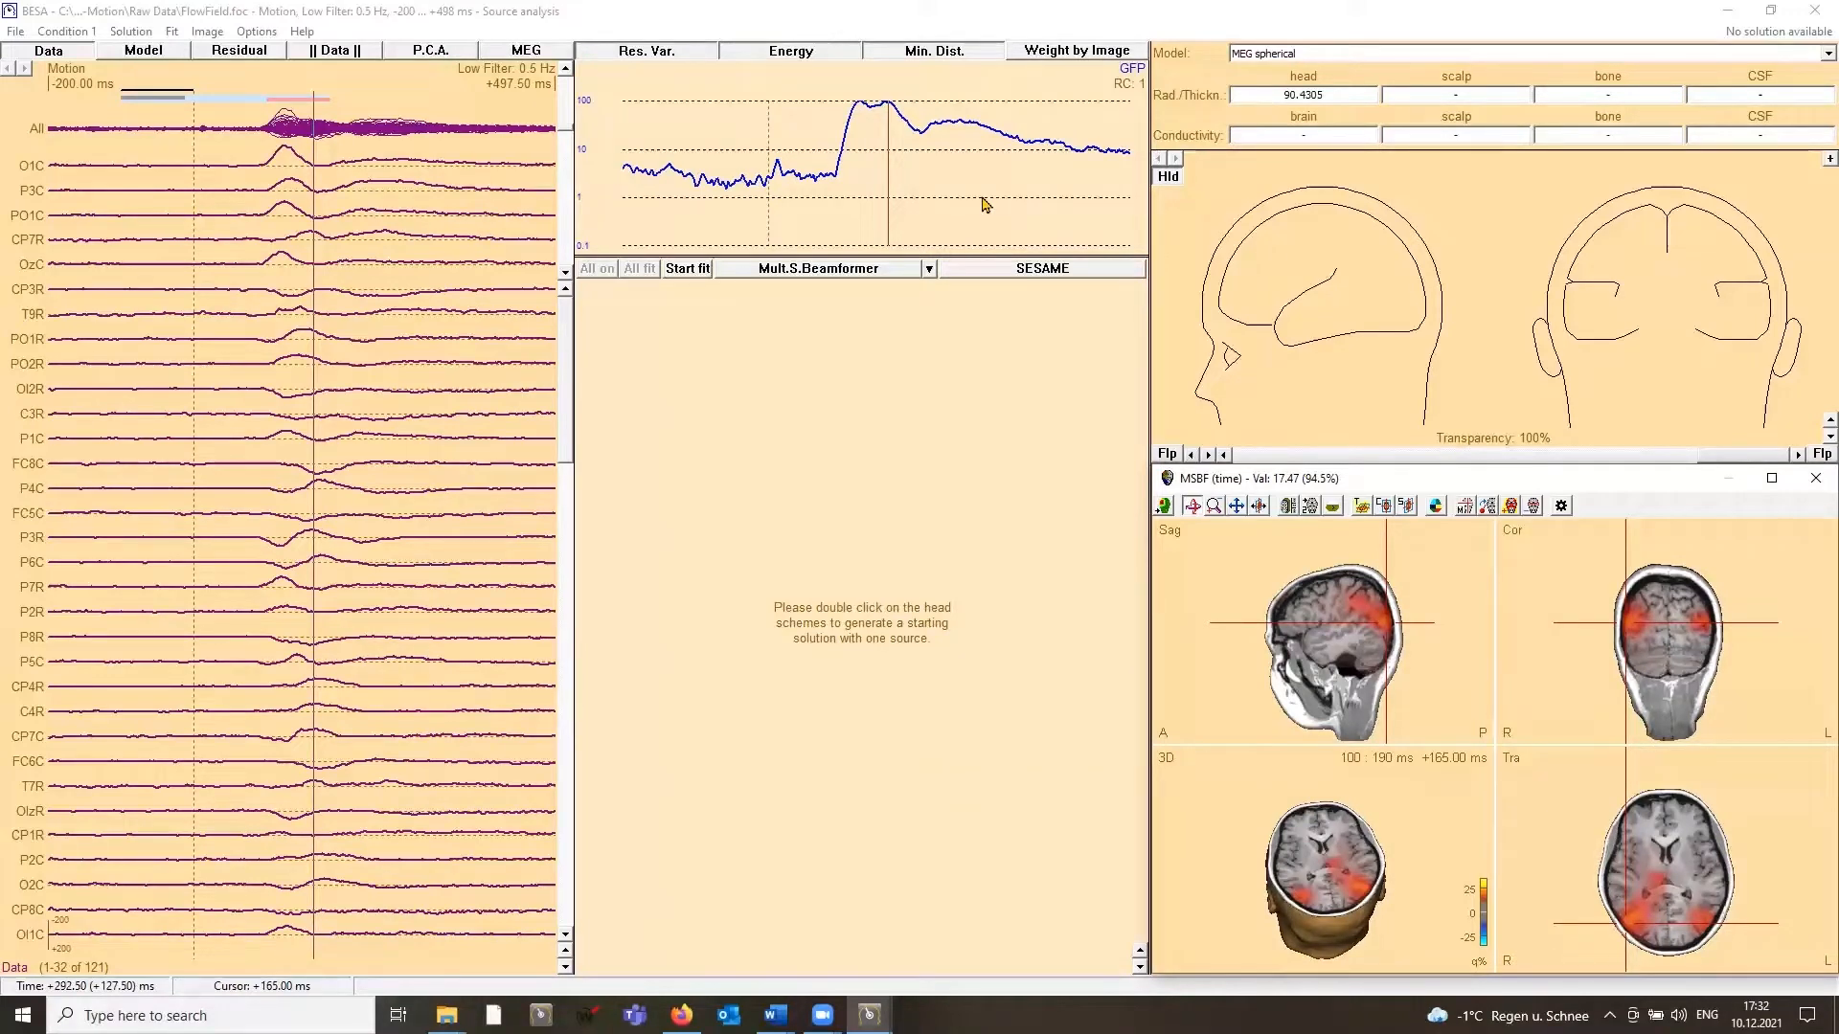
Step: Leave source analysis and set Static as the control condition in the beamformer settings for averaging the Motion condition
{"action": "left_click", "coordinate": [1813, 11]}
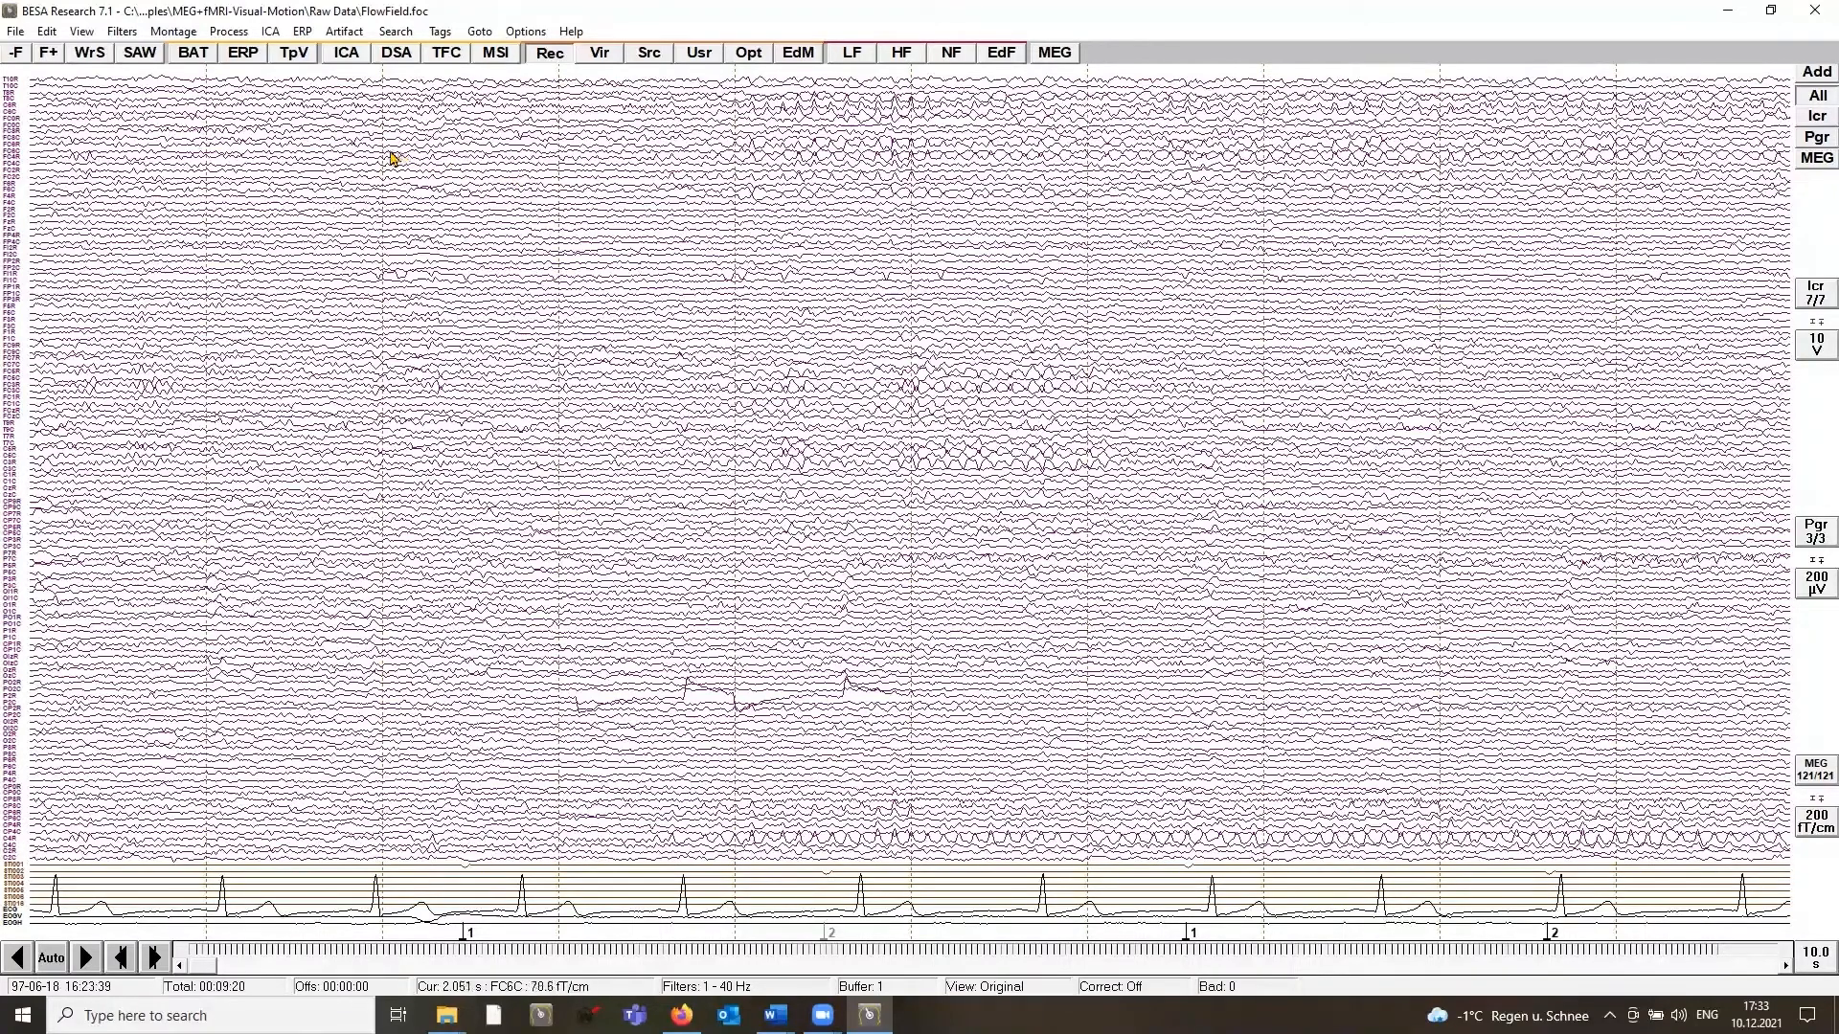
{"action": "left_click", "coordinate": [257, 48]}
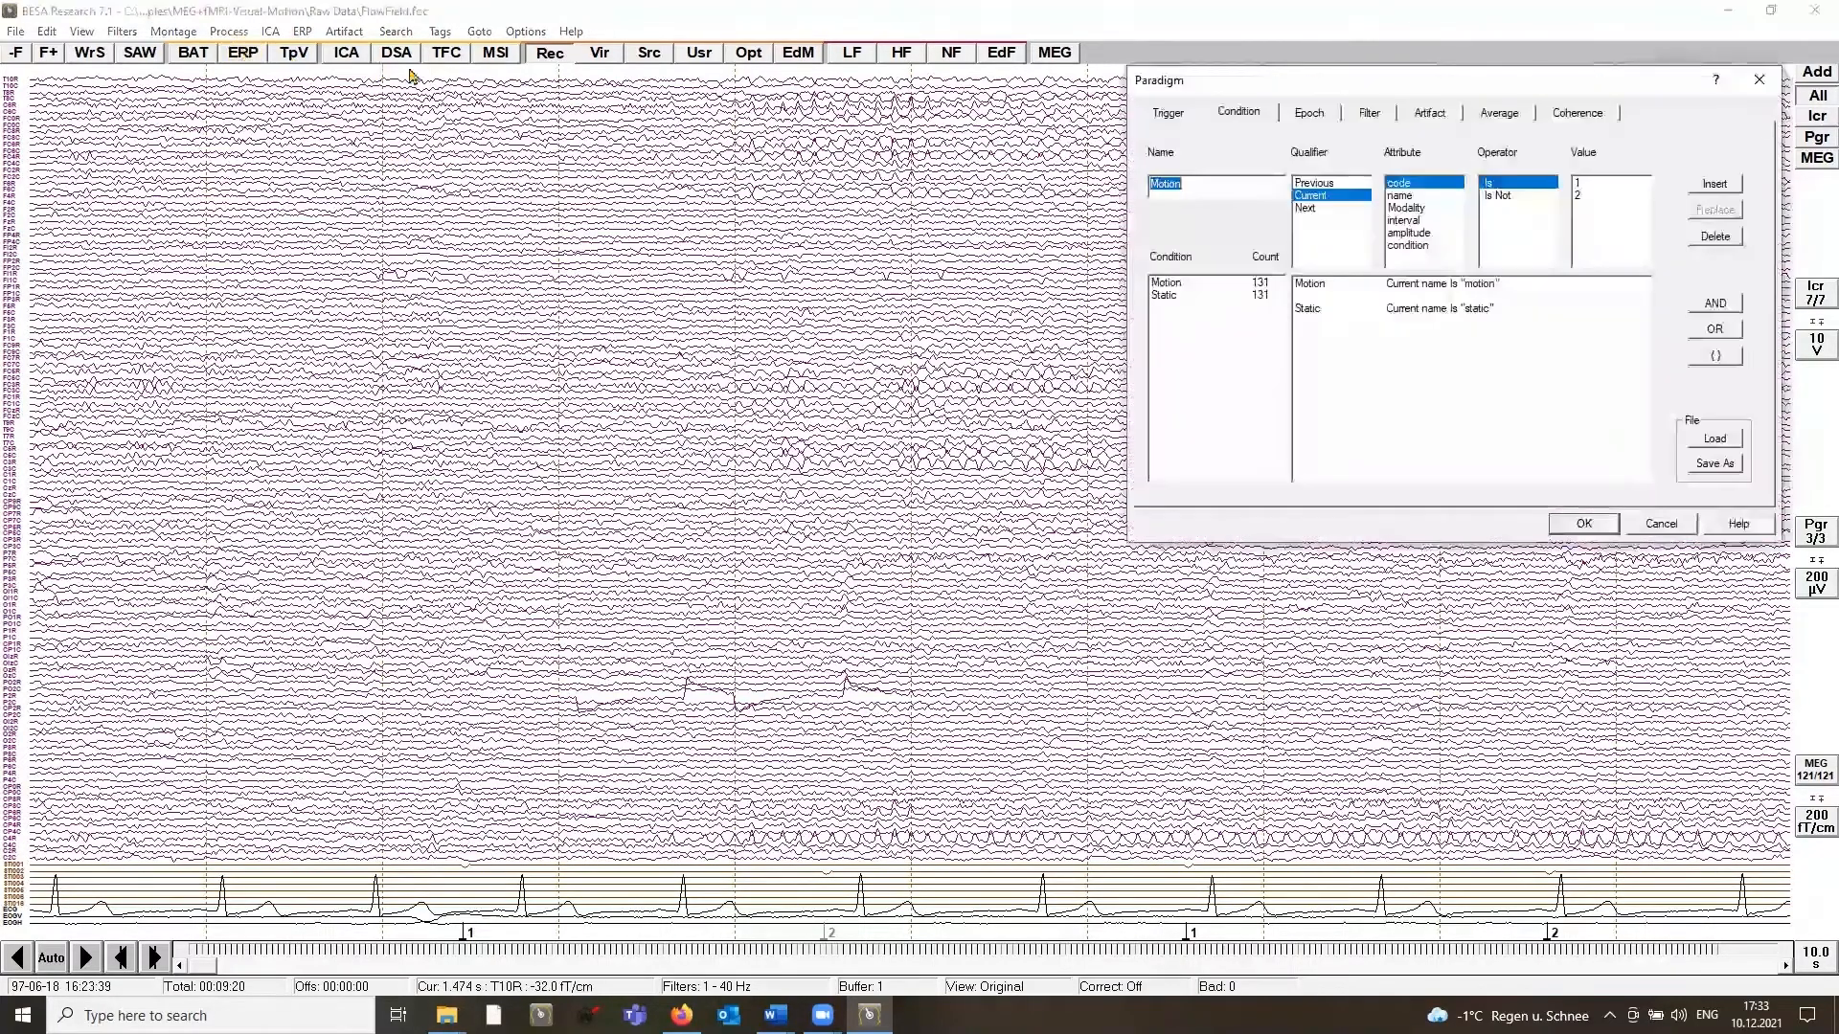
{"action": "left_click", "coordinate": [1500, 115]}
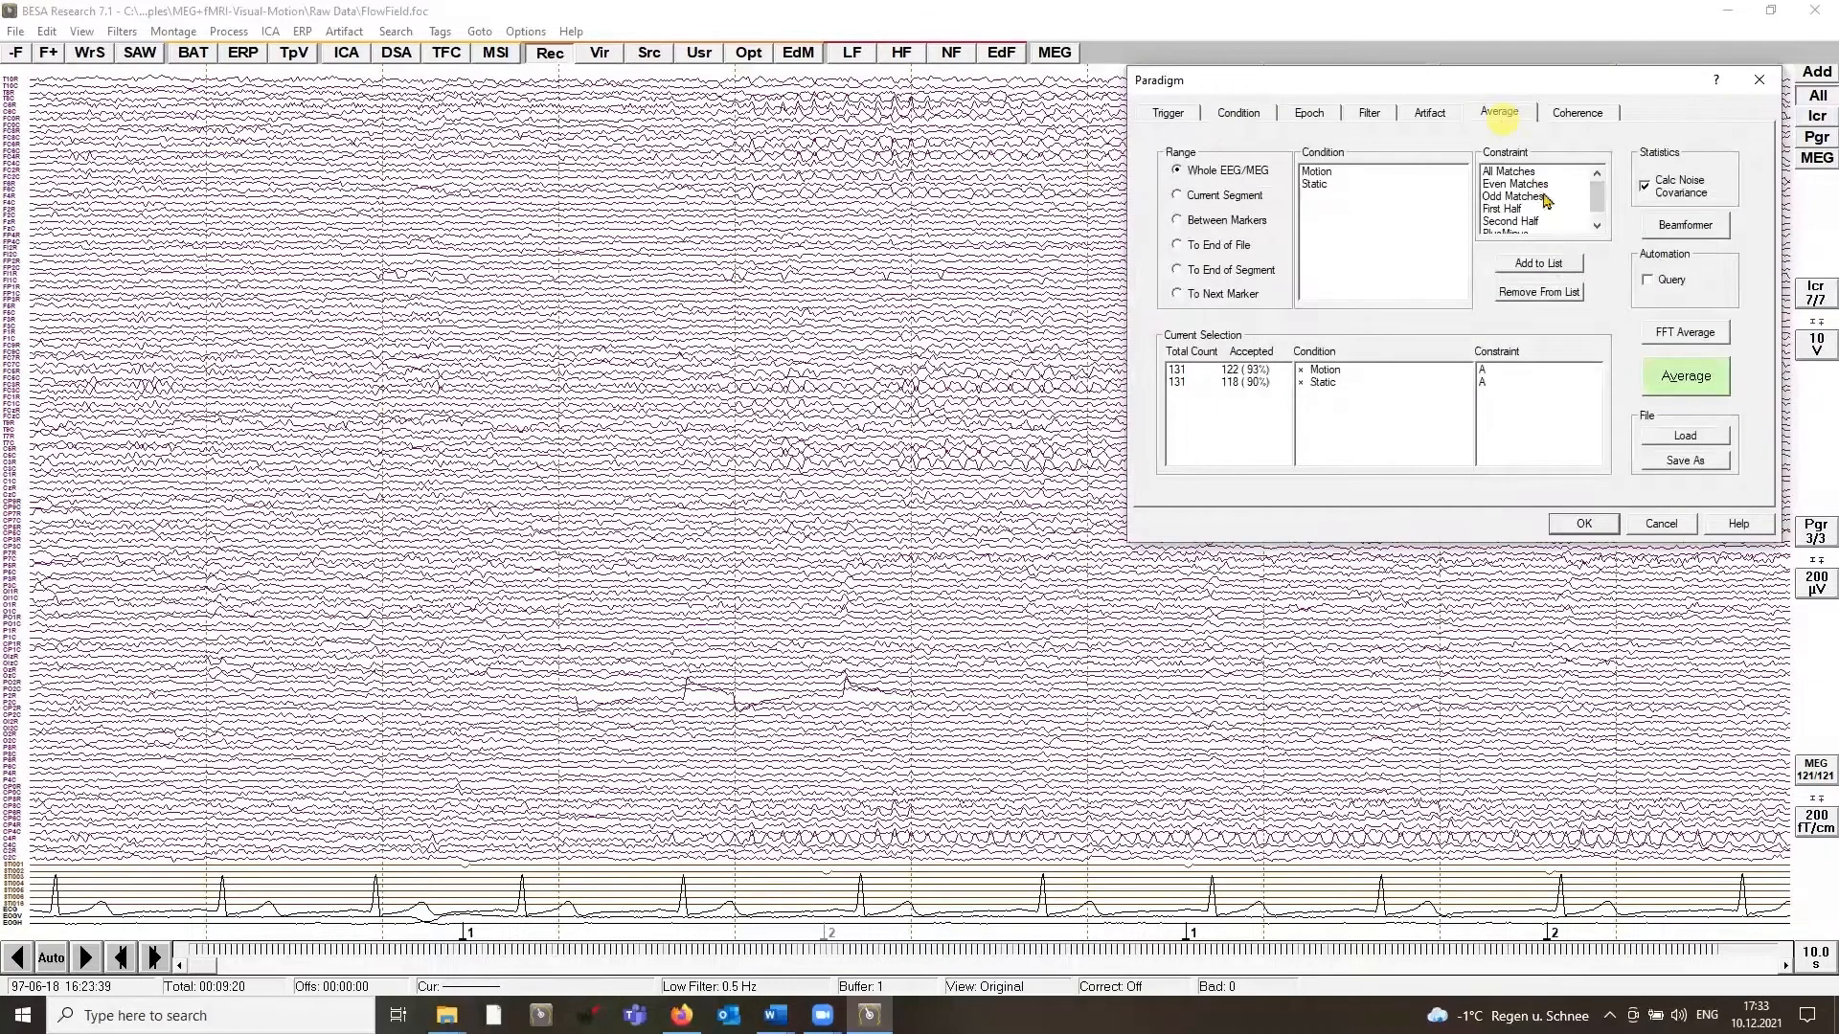
{"action": "left_click", "coordinate": [1341, 376]}
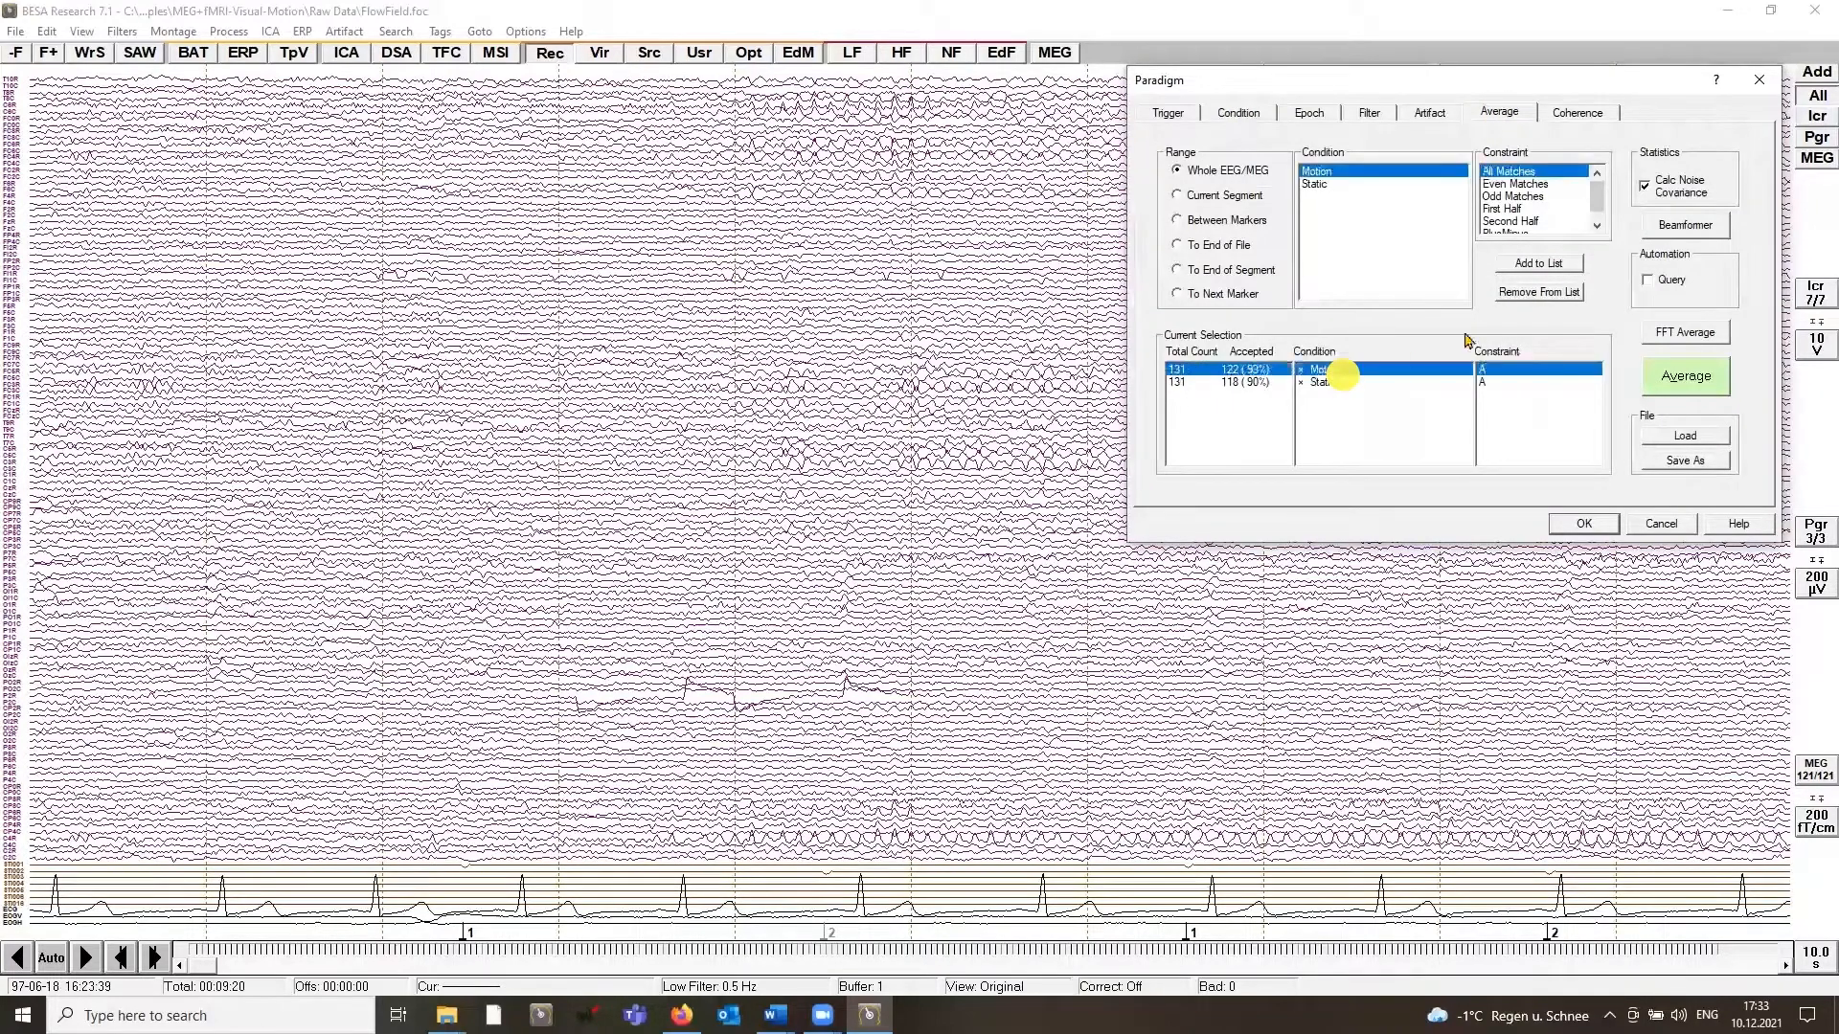
{"action": "left_click", "coordinate": [1682, 226]}
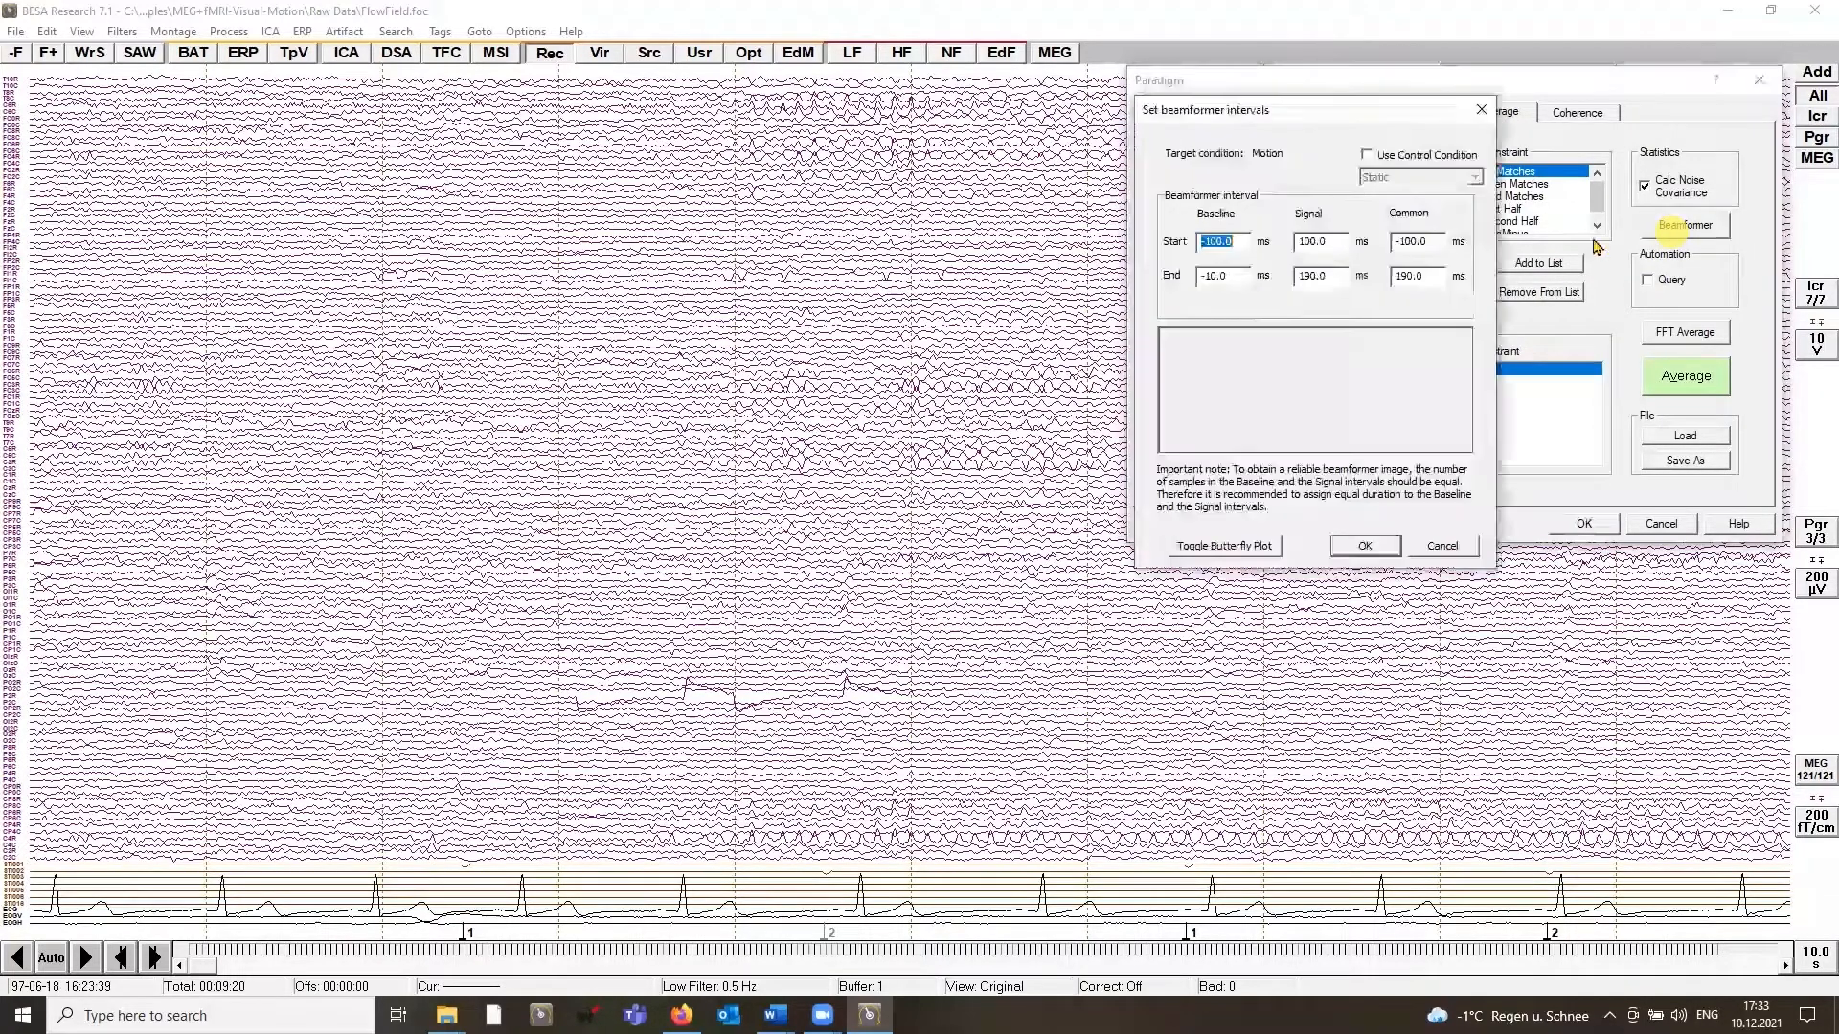
{"action": "left_click", "coordinate": [1369, 156]}
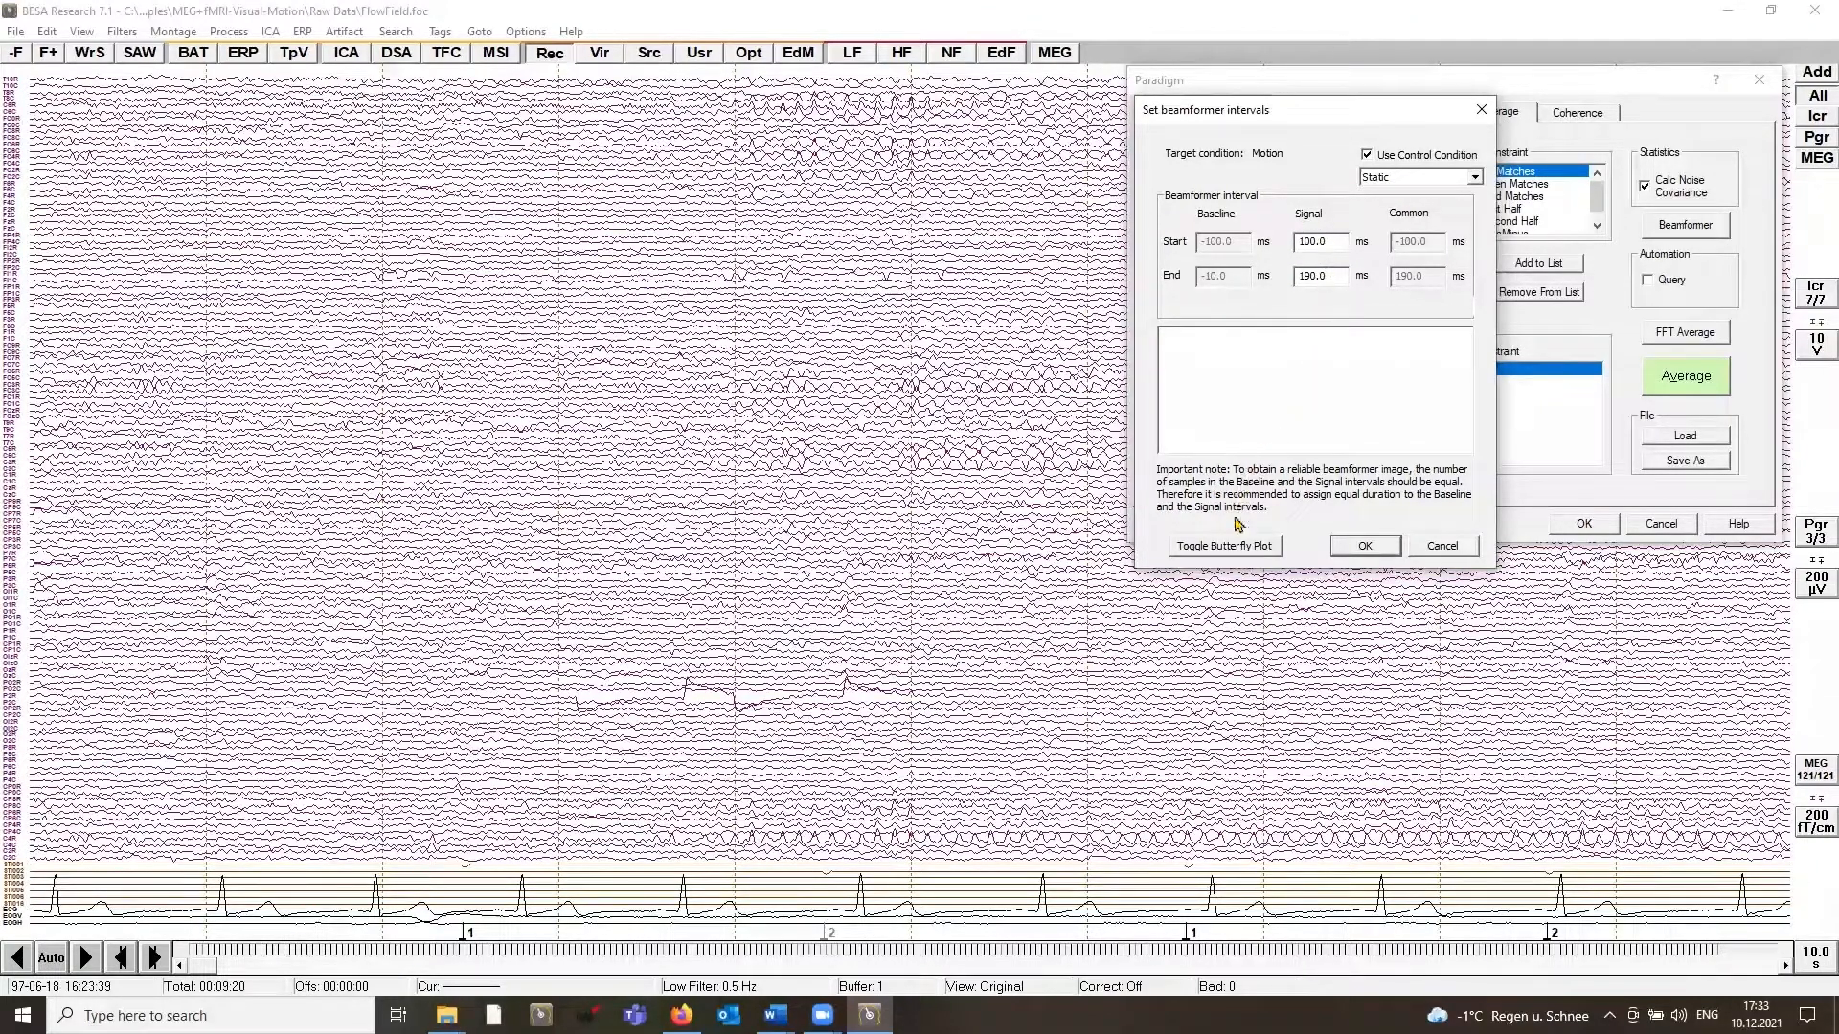
Step: Compare the target and control butterfly plots, and compute the beamformer image of Motion against Static
{"action": "left_click", "coordinate": [1223, 548]}
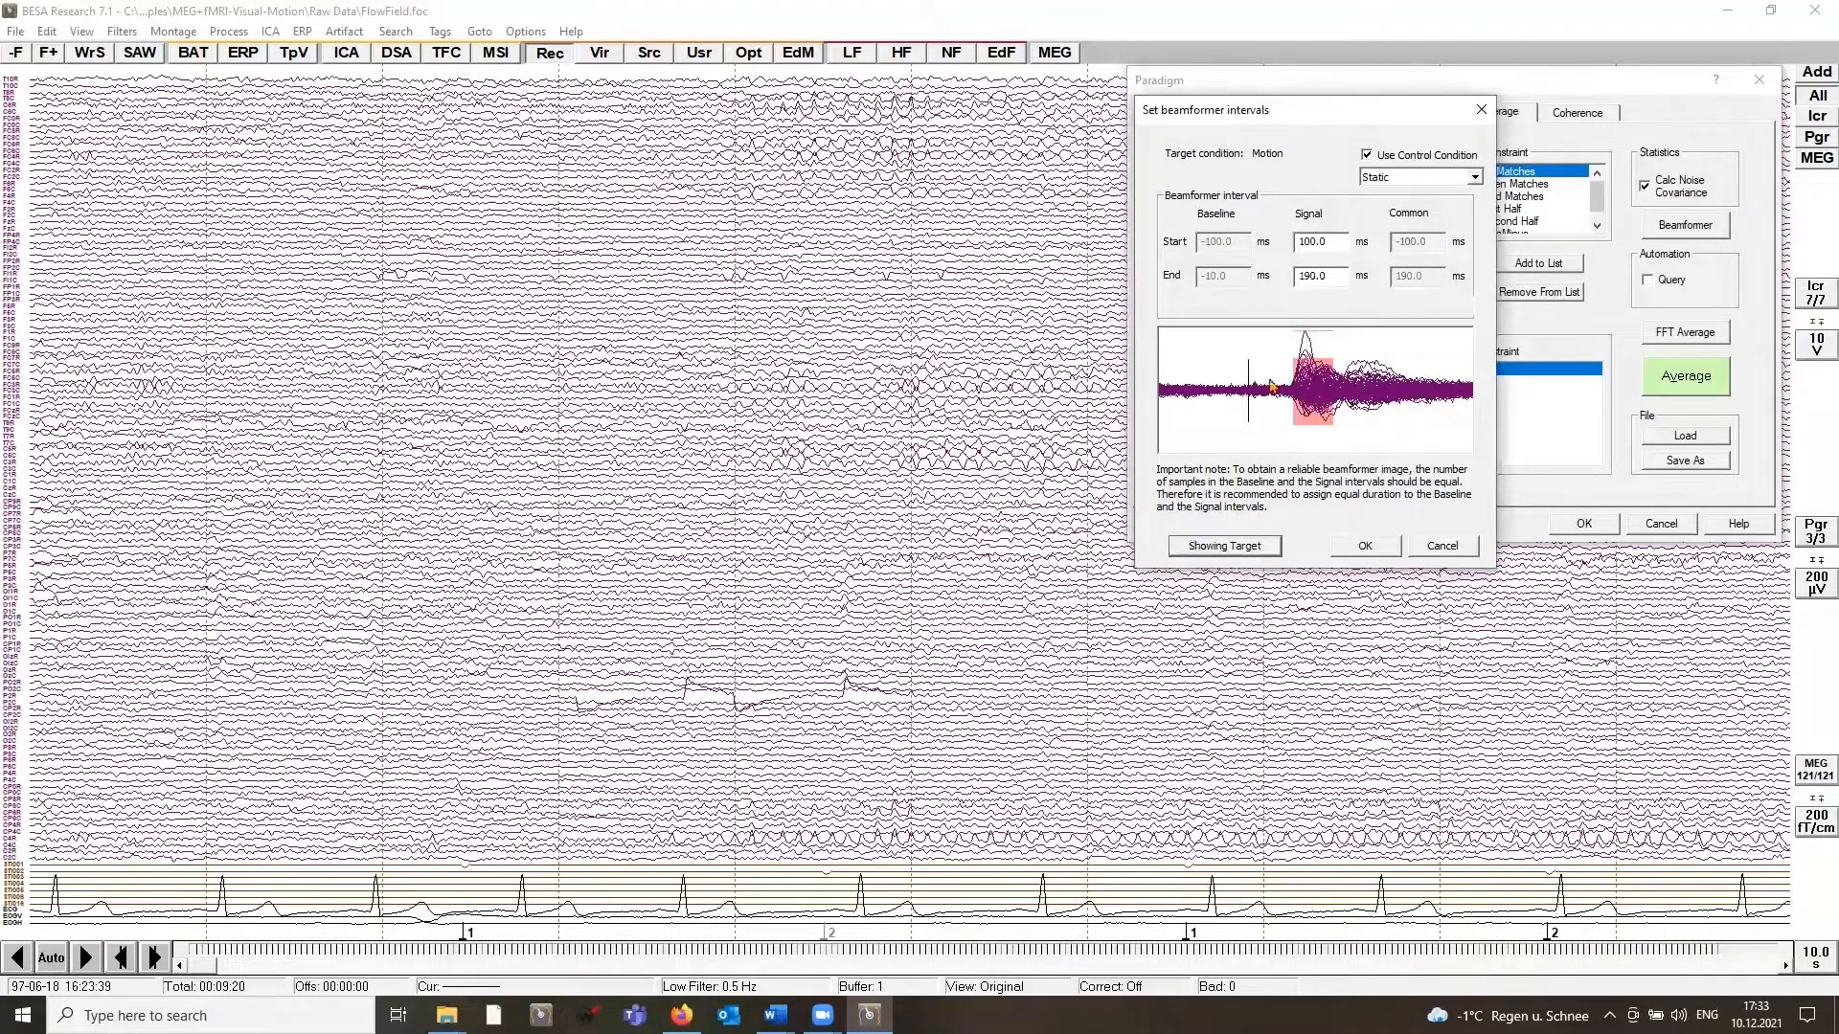
{"action": "left_click", "coordinate": [1231, 548]}
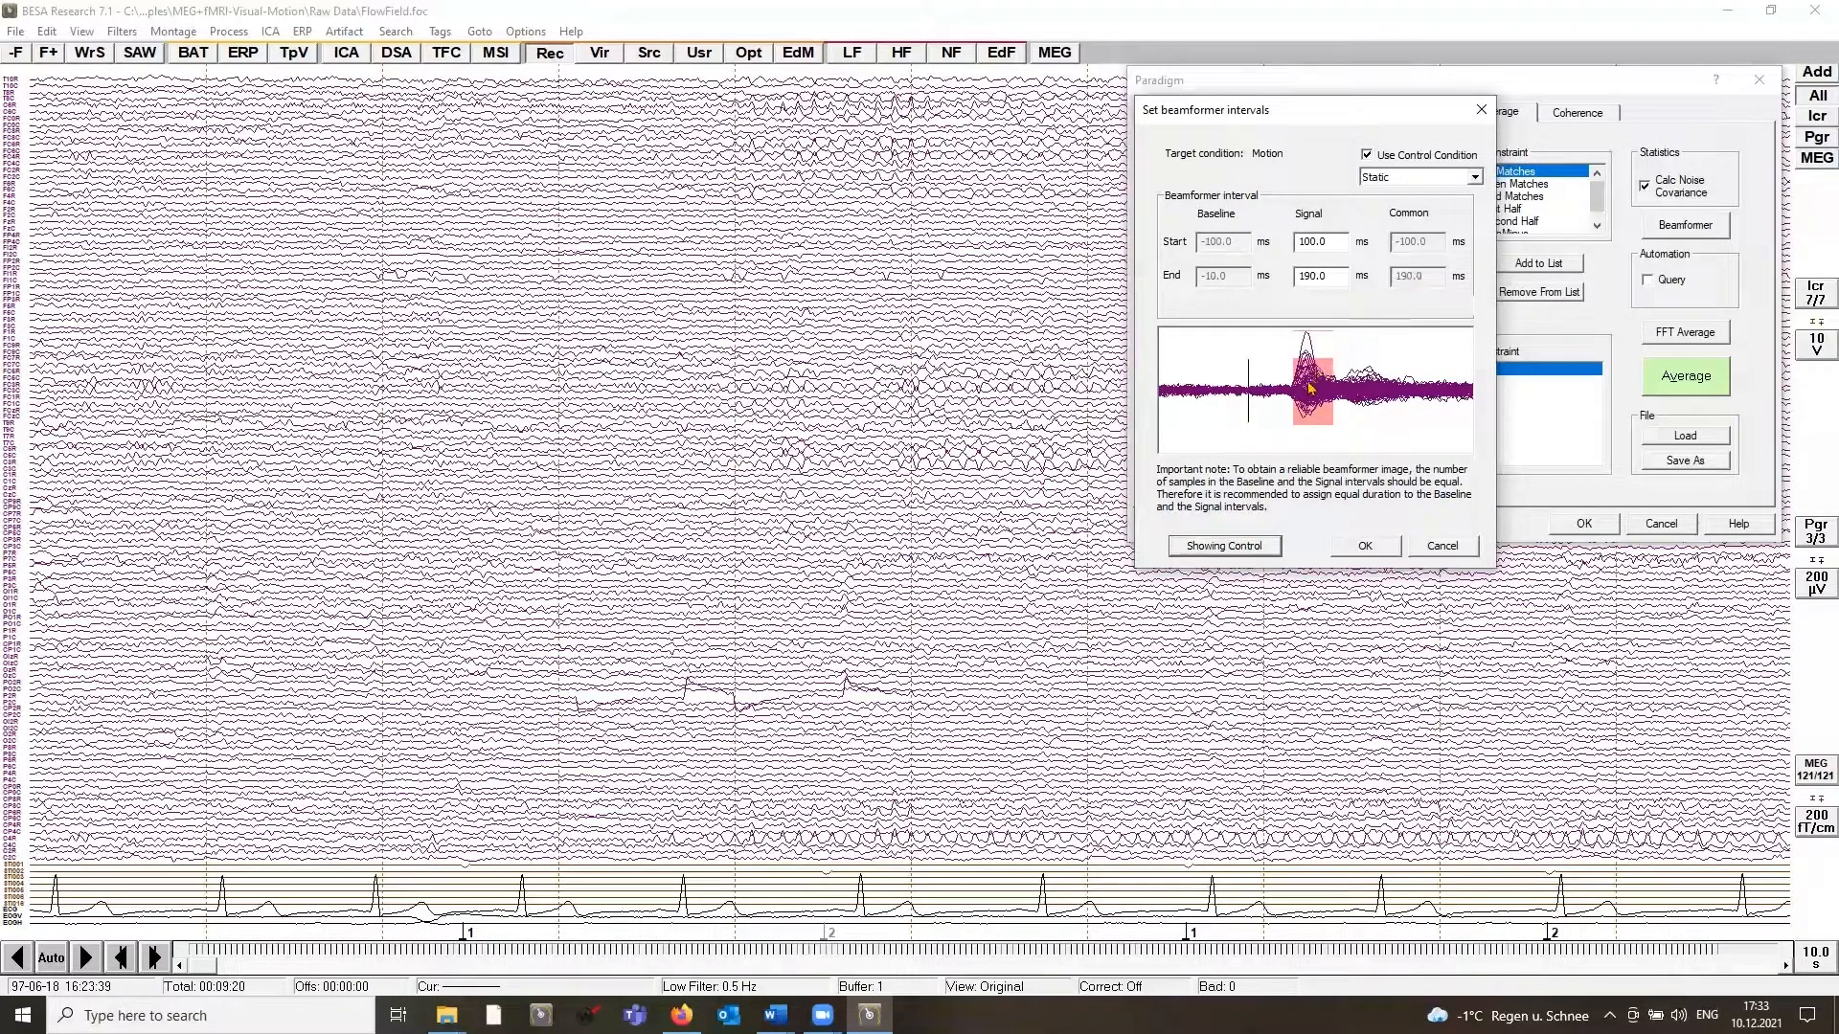
{"action": "left_click", "coordinate": [1231, 547]}
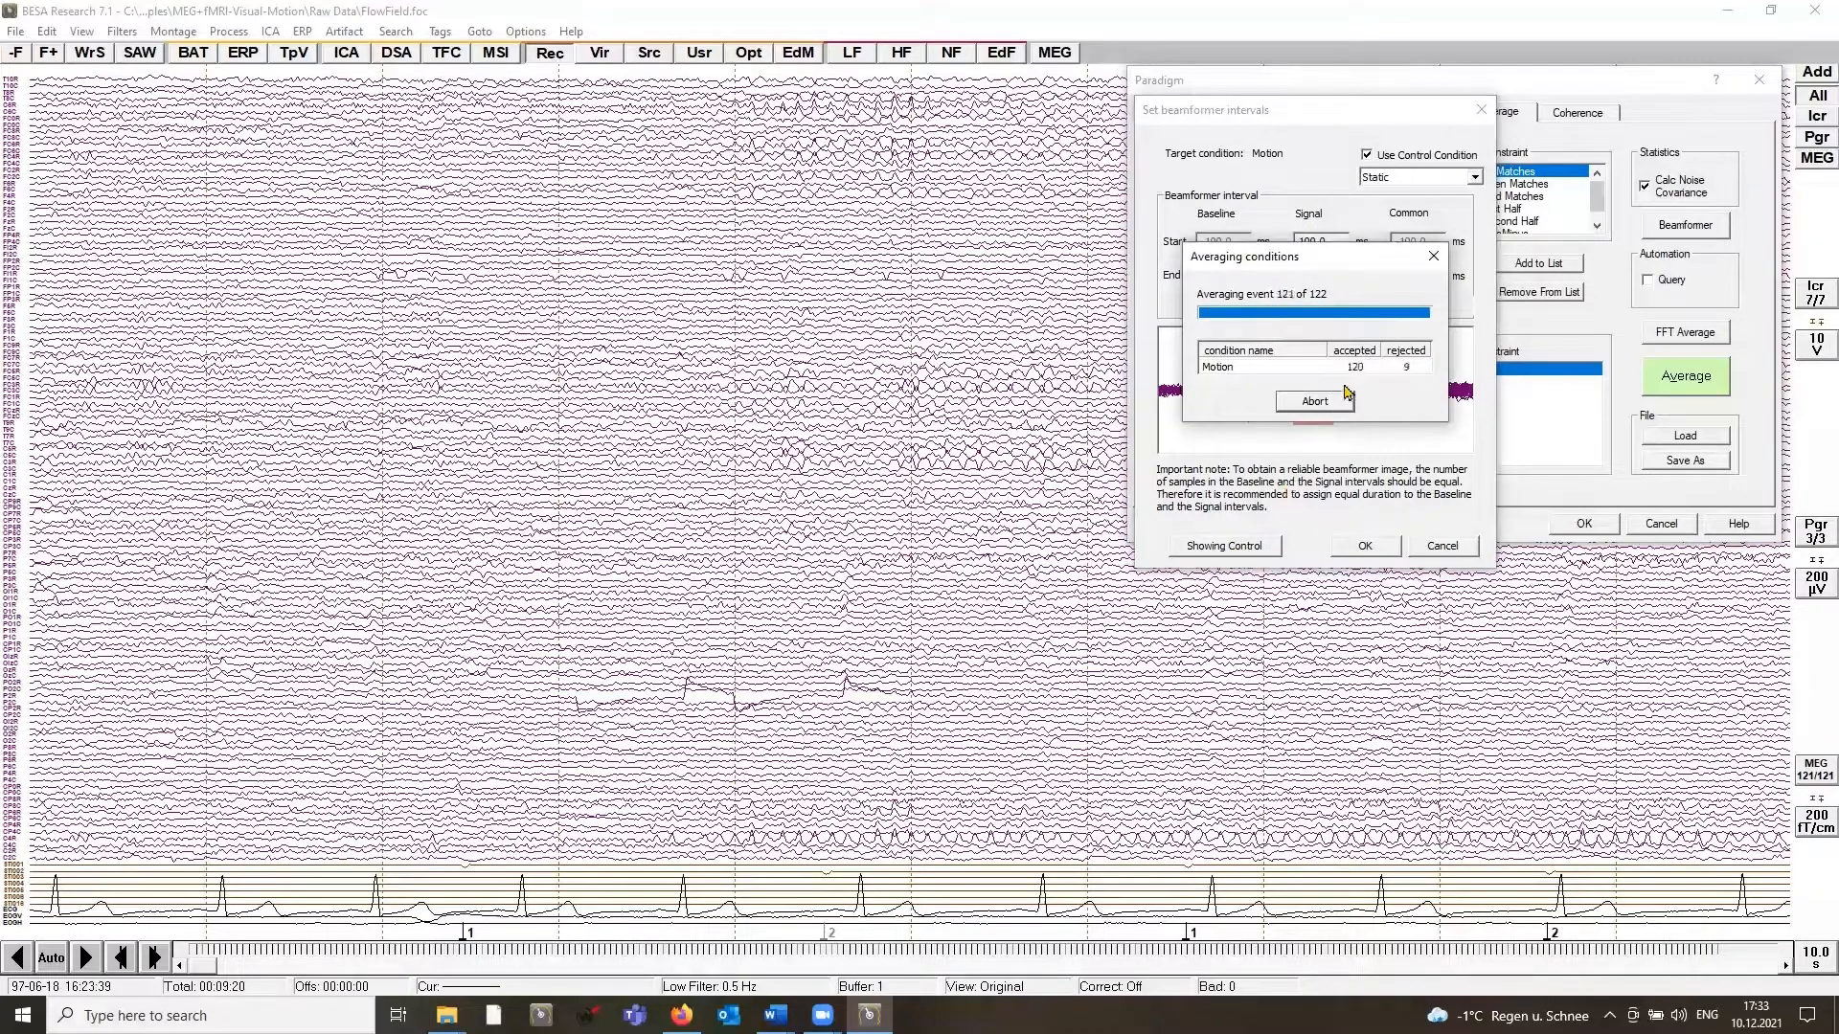
{"action": "left_click", "coordinate": [1365, 545]}
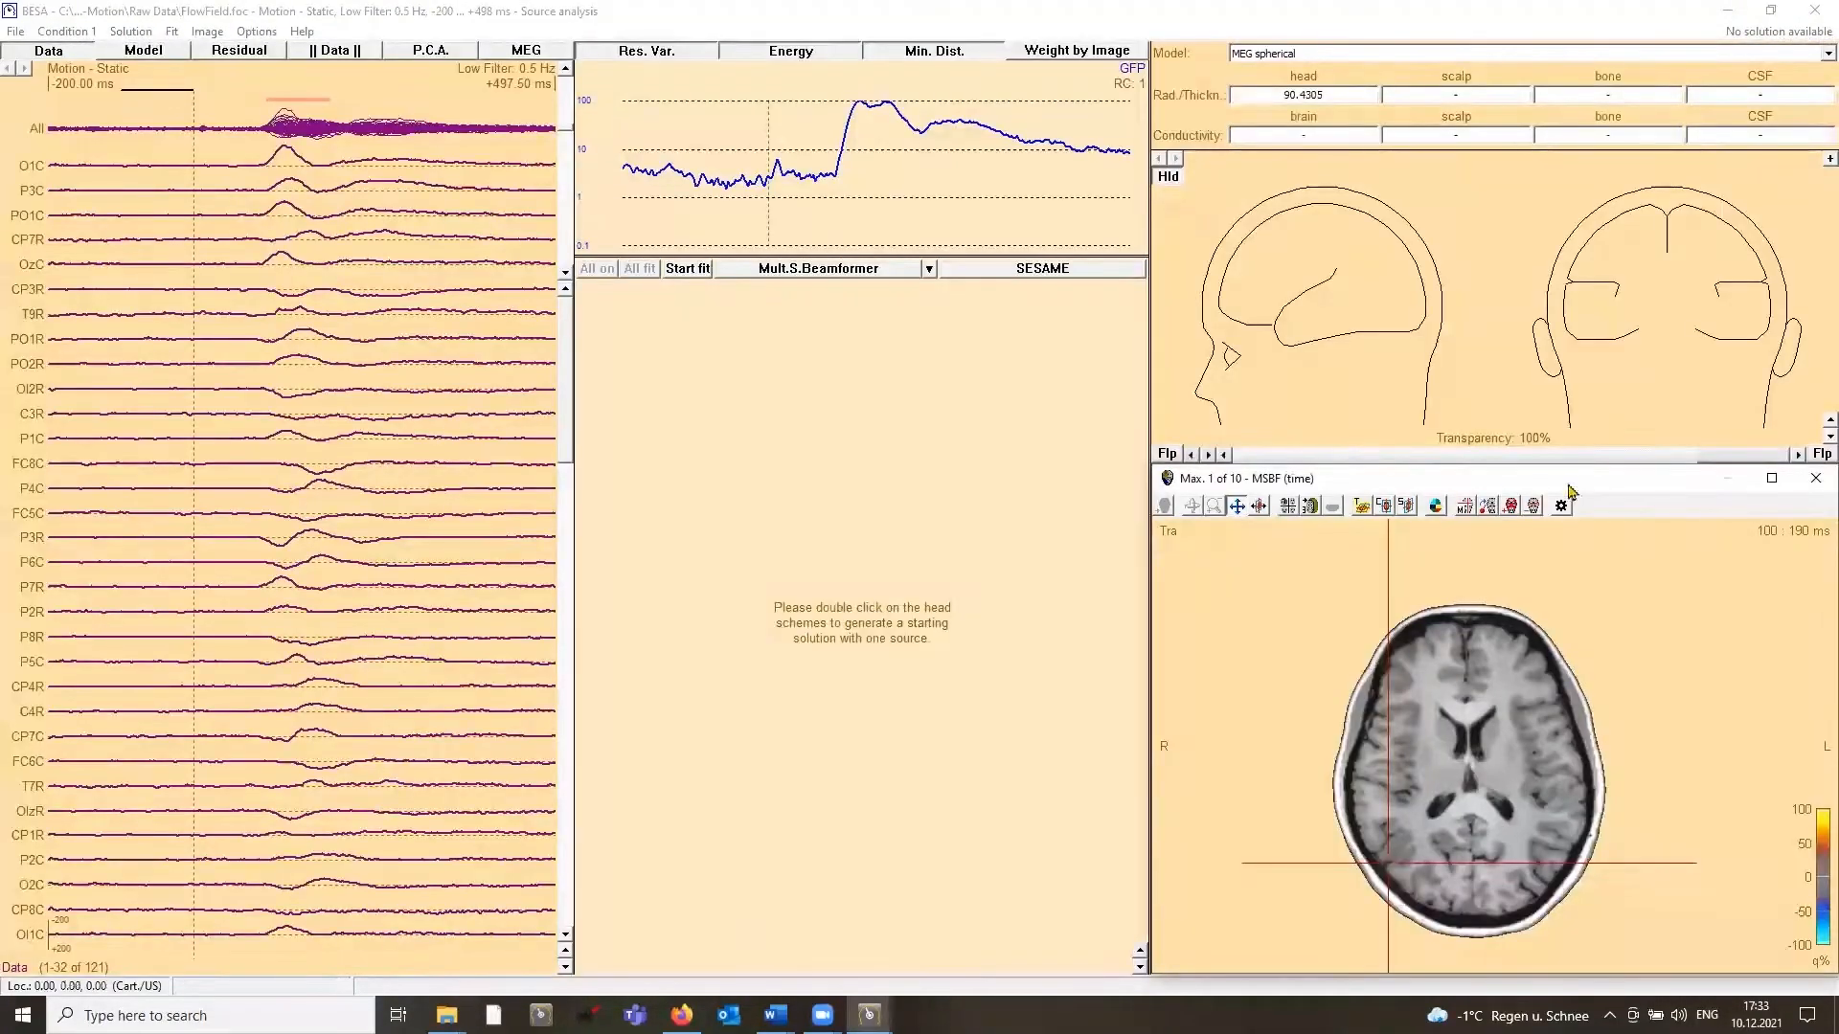
Step: Maximize the beamformer image window and reduce the colour scale until its outermost labels are ±20%
{"action": "left_click", "coordinate": [1771, 478]}
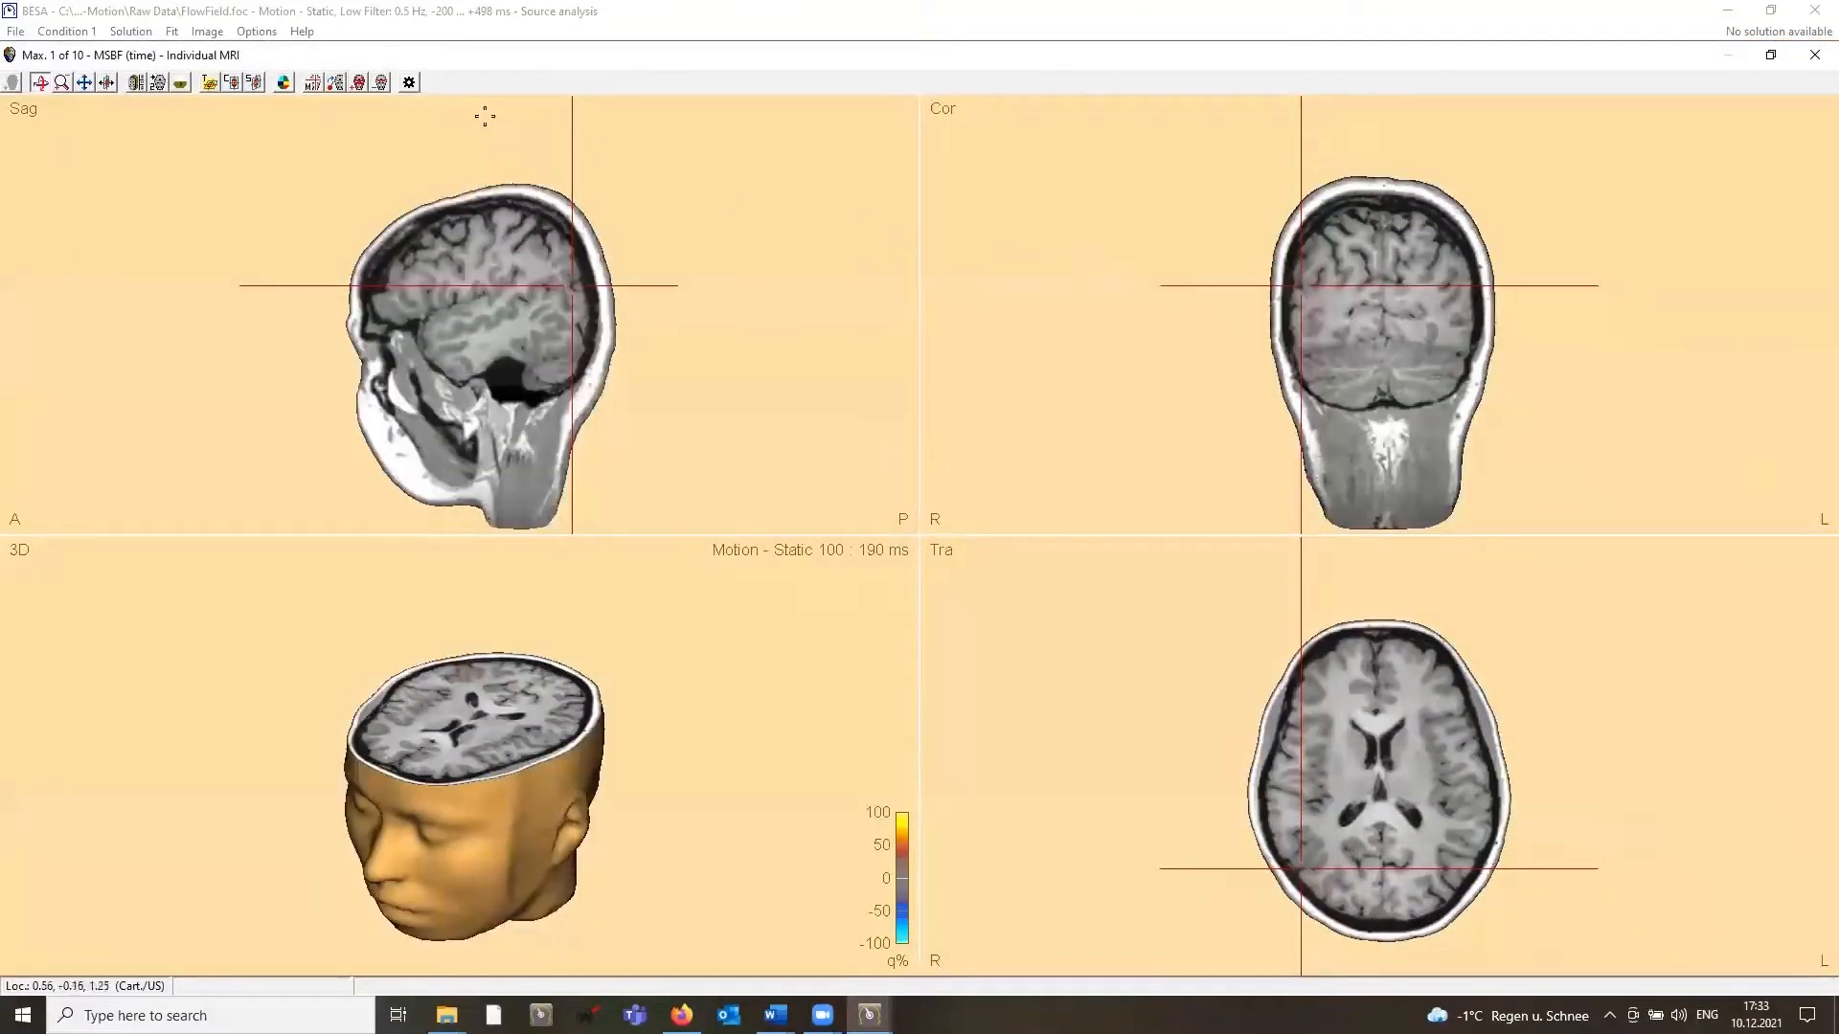
{"action": "left_click", "coordinate": [358, 84]}
{"action": "left_click", "coordinate": [358, 83]}
{"action": "left_click", "coordinate": [358, 83]}
{"action": "left_click", "coordinate": [359, 84]}
{"action": "left_click", "coordinate": [358, 83]}
{"action": "left_click", "coordinate": [358, 84]}
{"action": "left_click", "coordinate": [358, 84]}
{"action": "left_click", "coordinate": [358, 84]}
{"action": "left_click", "coordinate": [358, 83]}
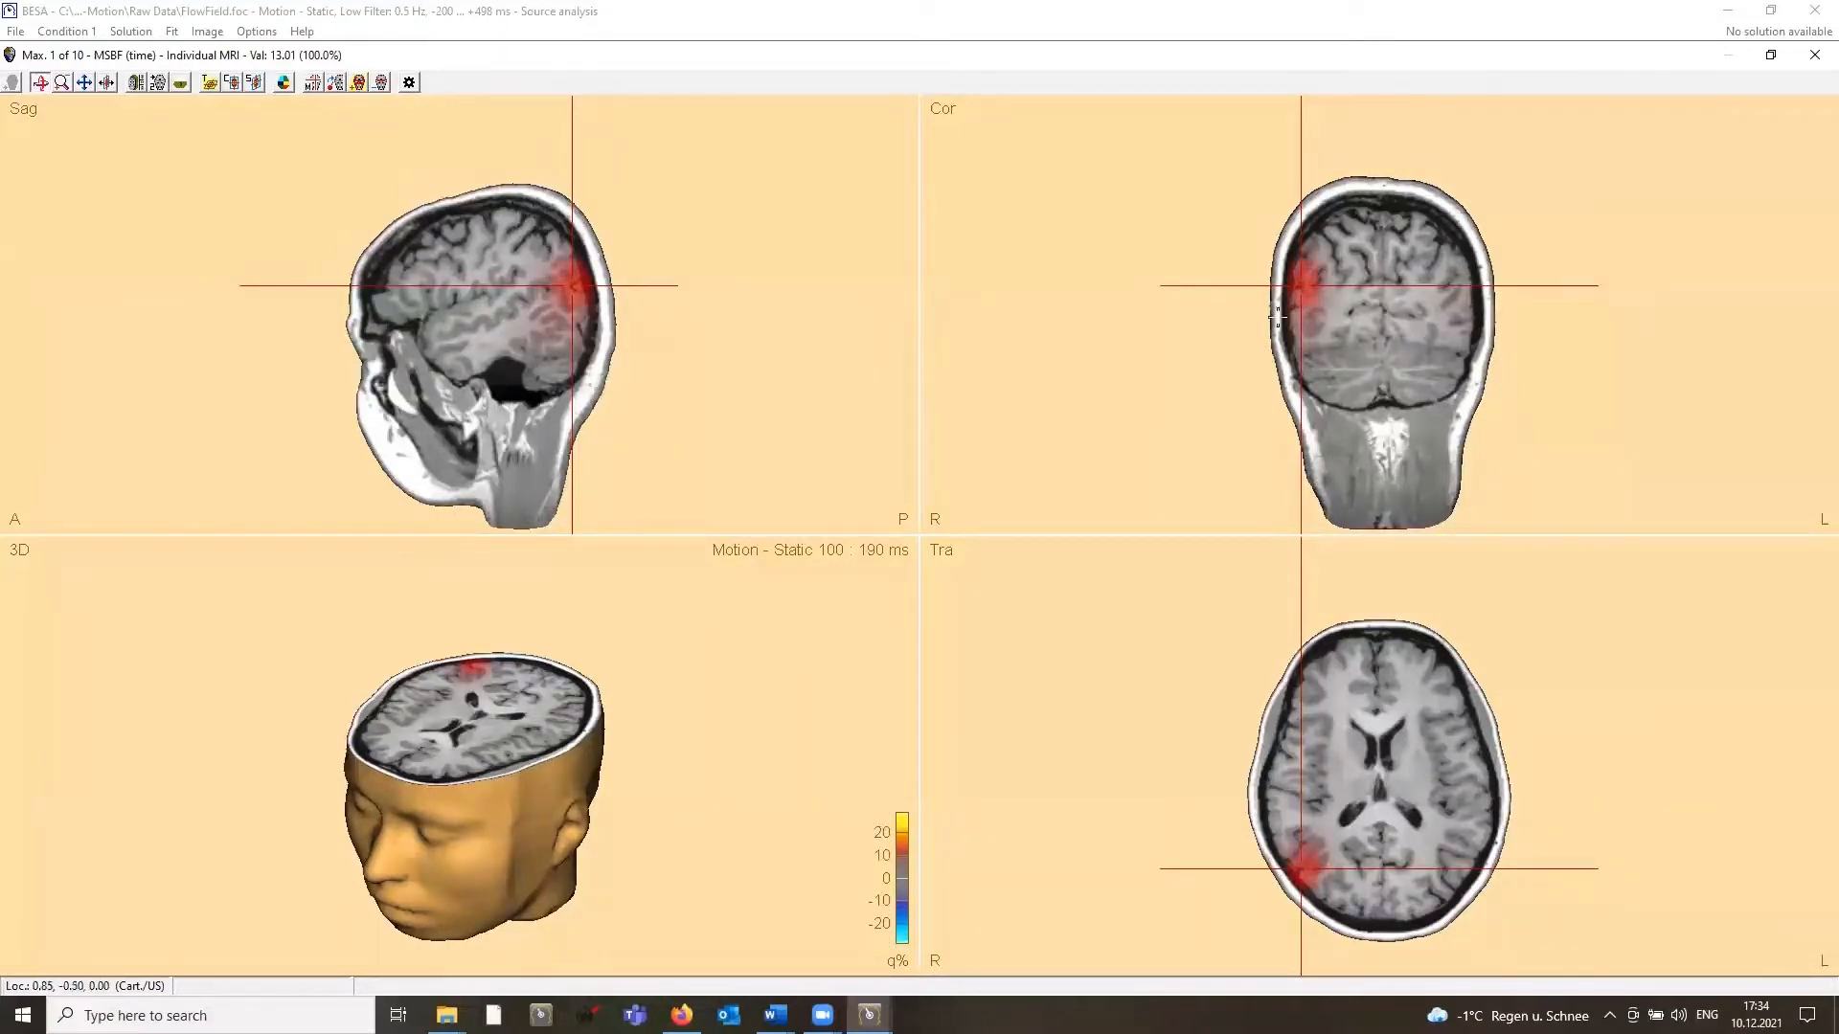
Step: Go to the third maximum of the Motion - Static beamformer image and reduce the colour scale one more level
{"action": "left_click", "coordinate": [313, 86]}
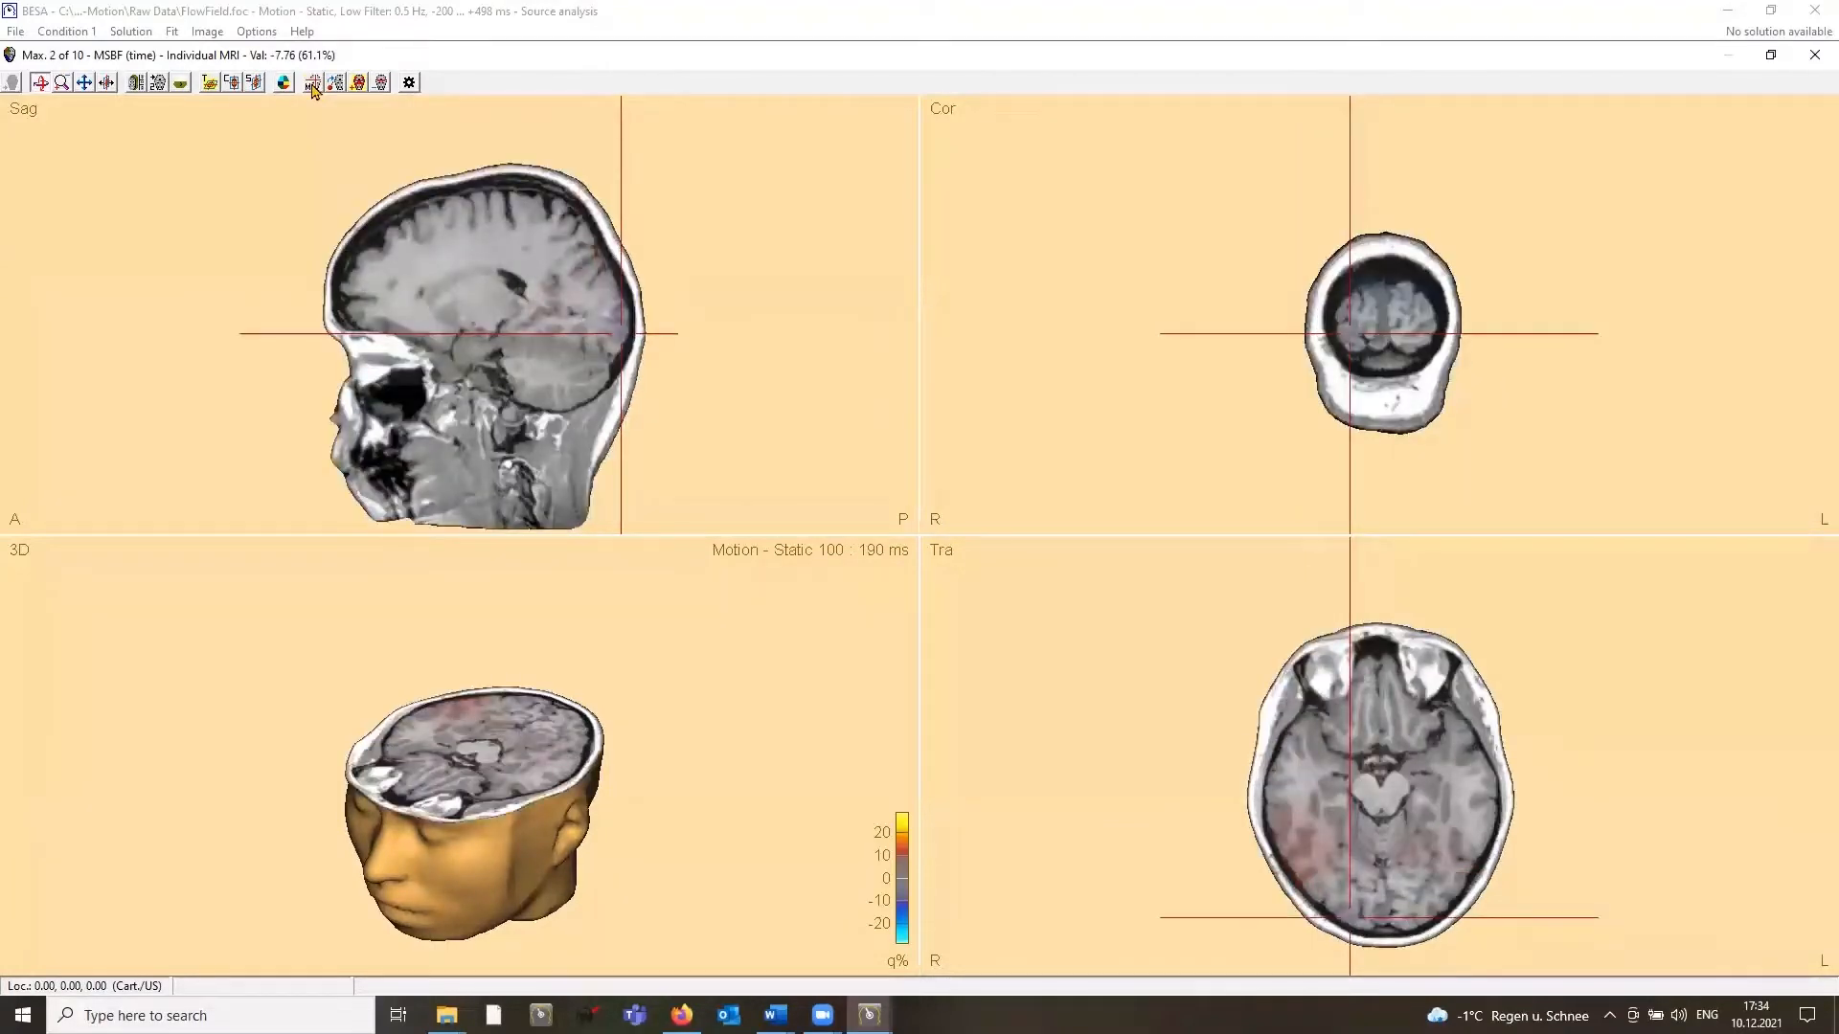
{"action": "left_click", "coordinate": [313, 86]}
{"action": "left_click", "coordinate": [354, 85]}
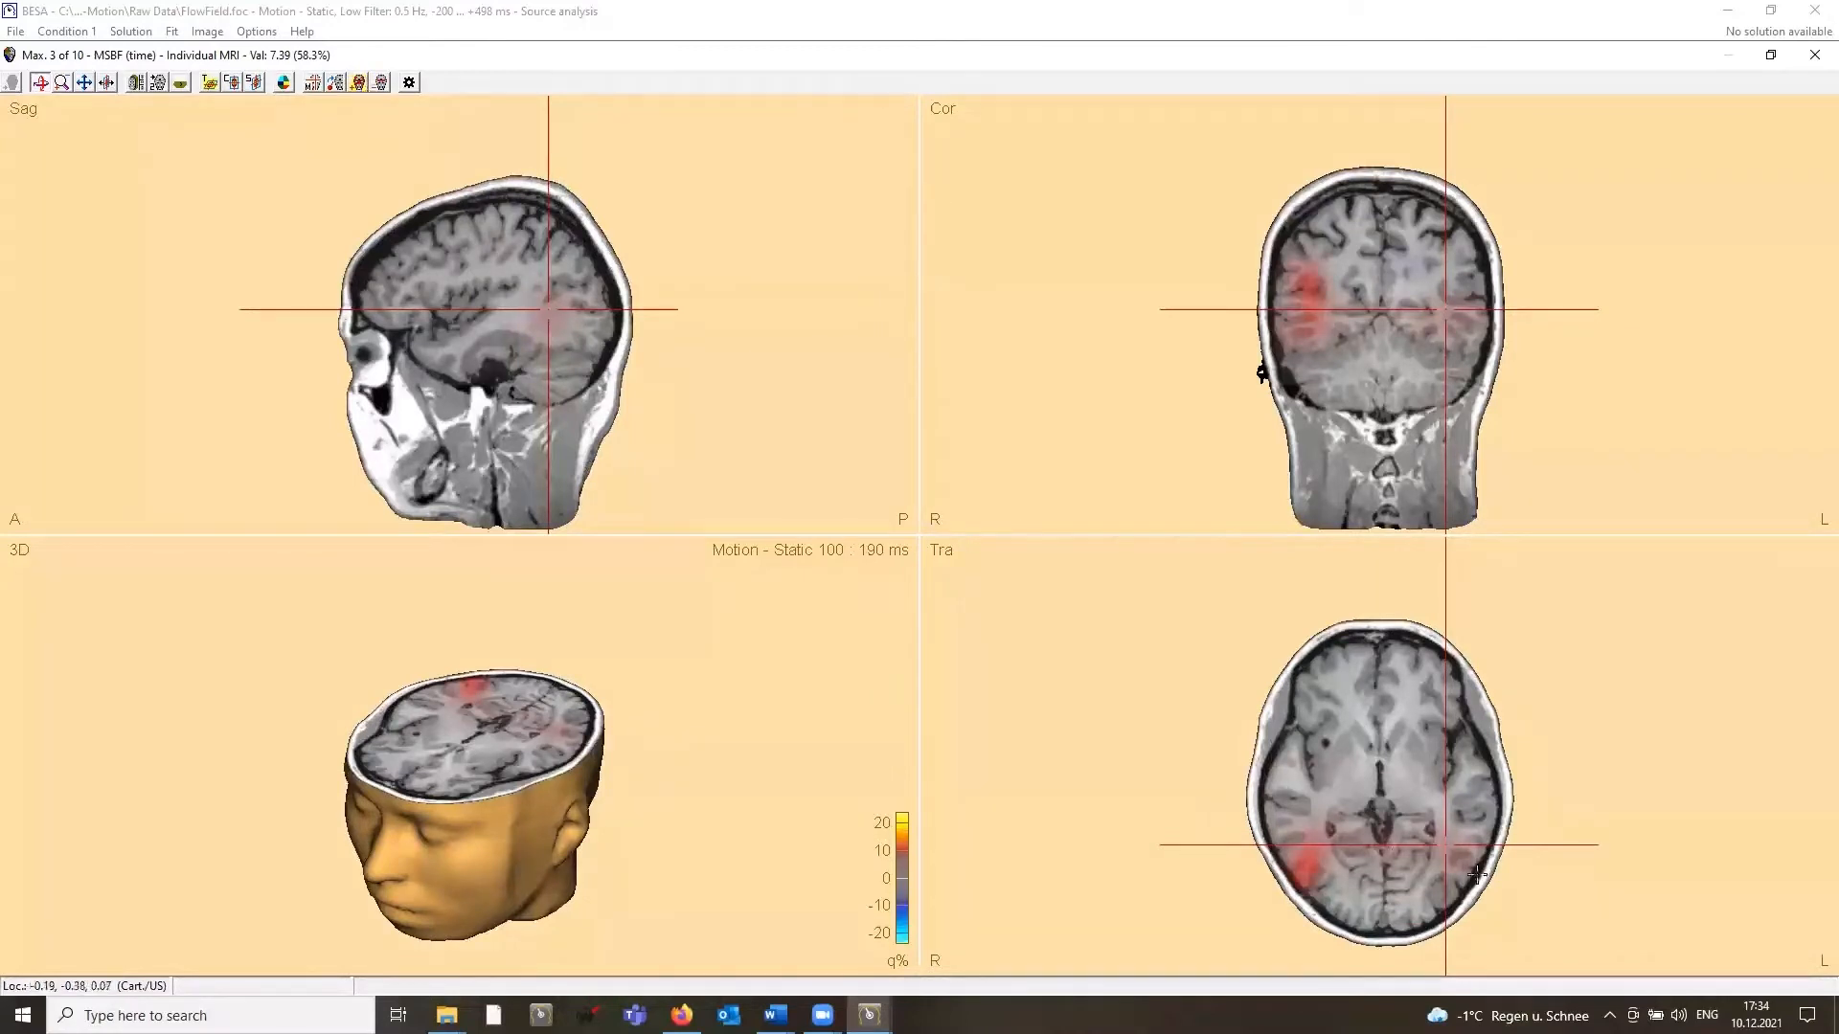